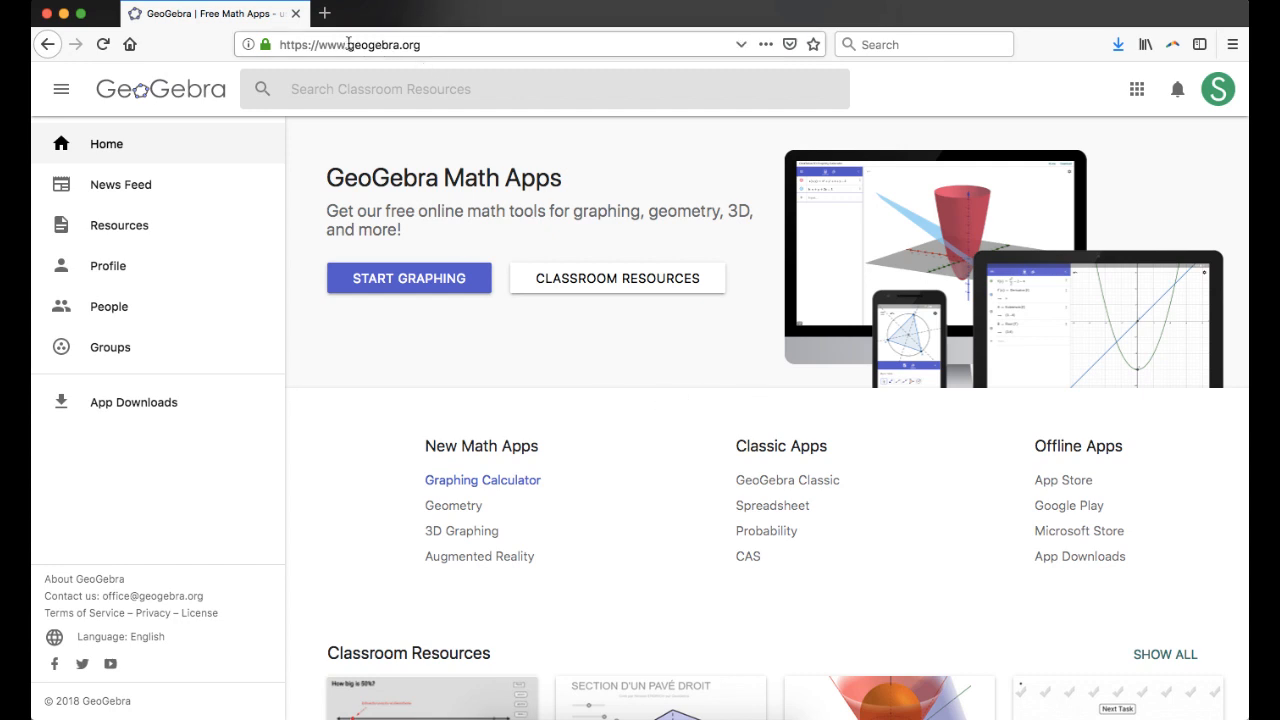
# Step: Open the 3D Graphing app and hide the grey xy-plane in the 3D view
pyautogui.click(459, 531)
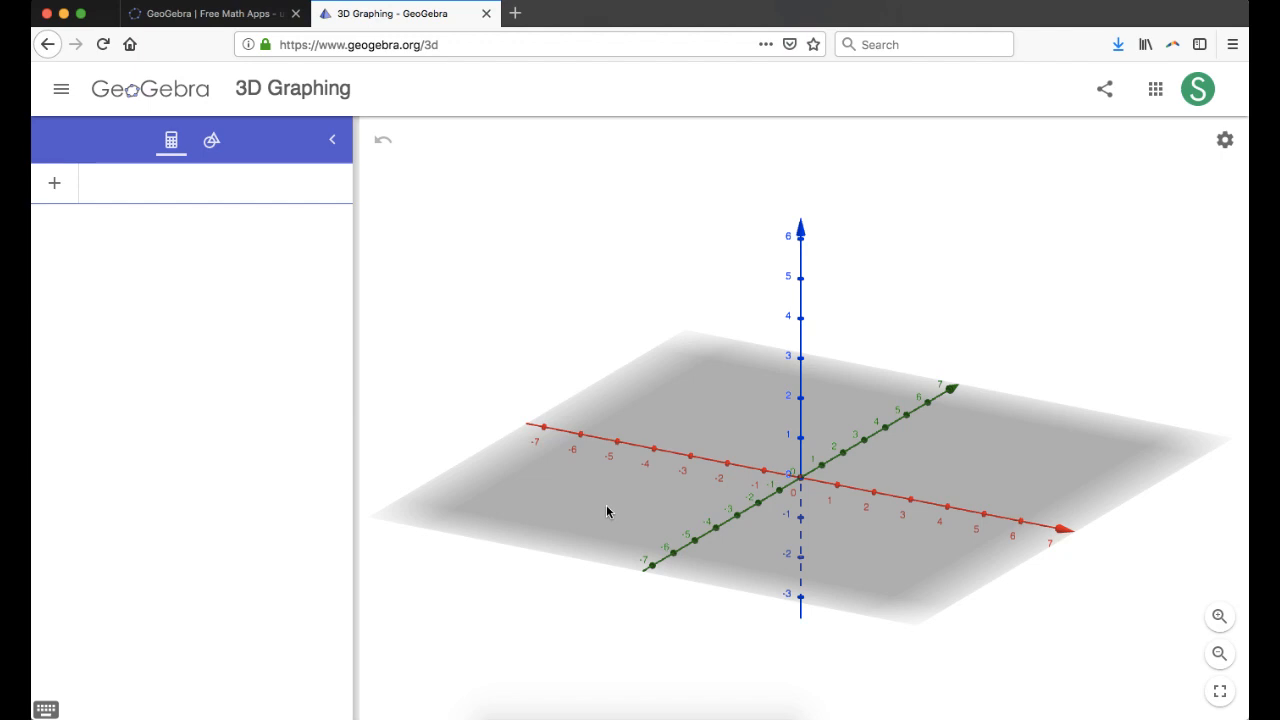
pyautogui.rightClick(606, 511)
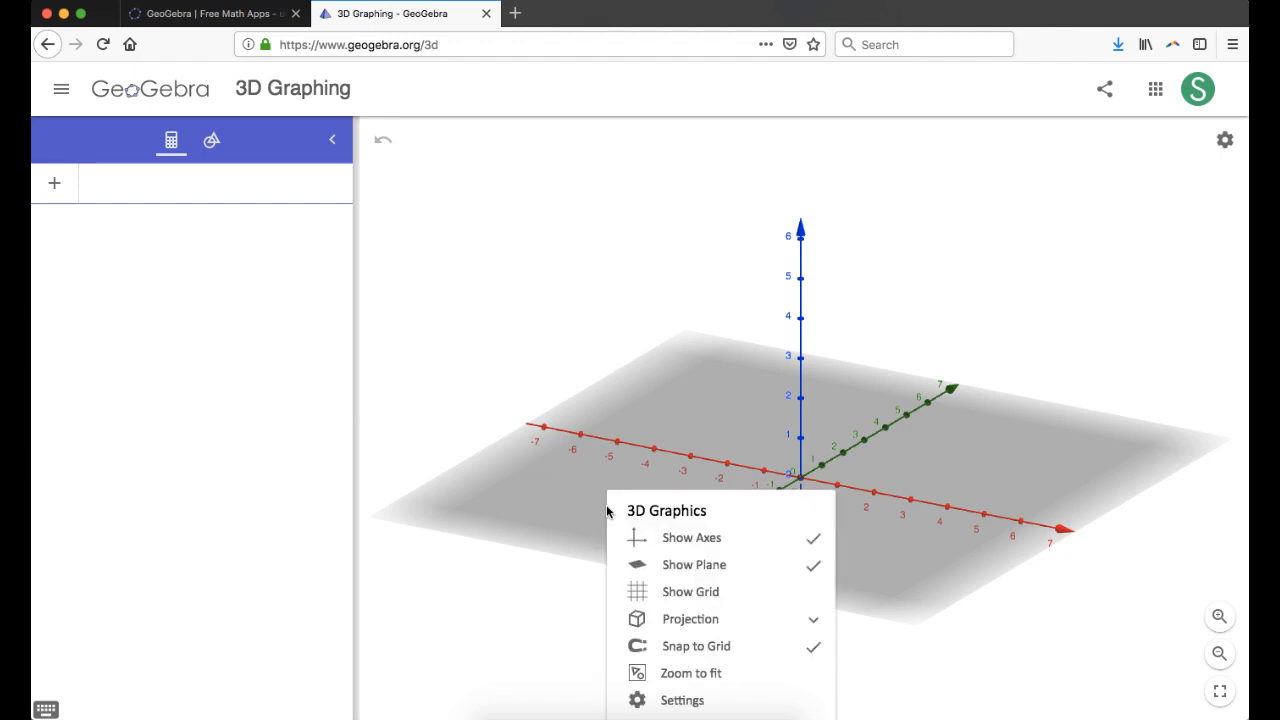
pyautogui.click(717, 566)
pyautogui.moveTo(543, 506); pyautogui.dragTo(457, 511)
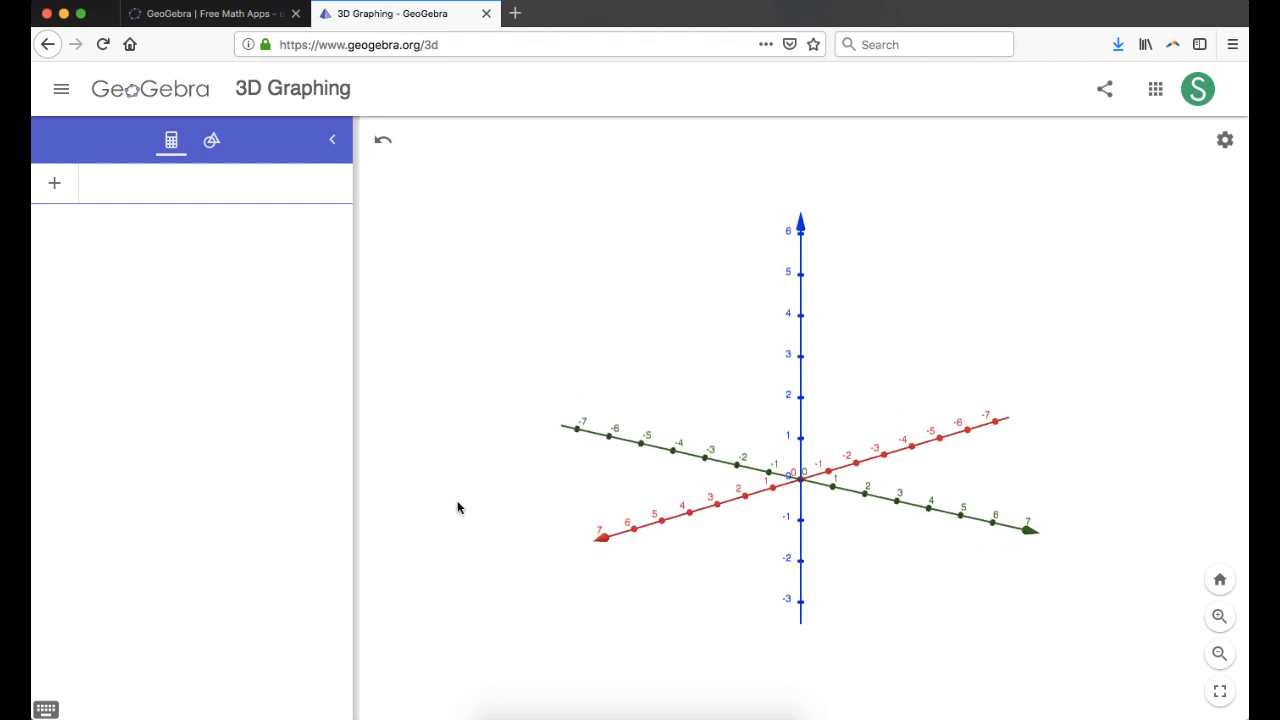
# Step: Graph the two-variable function f(x, y) = x^2 y/25 - x as a surface
pyautogui.click(148, 190)
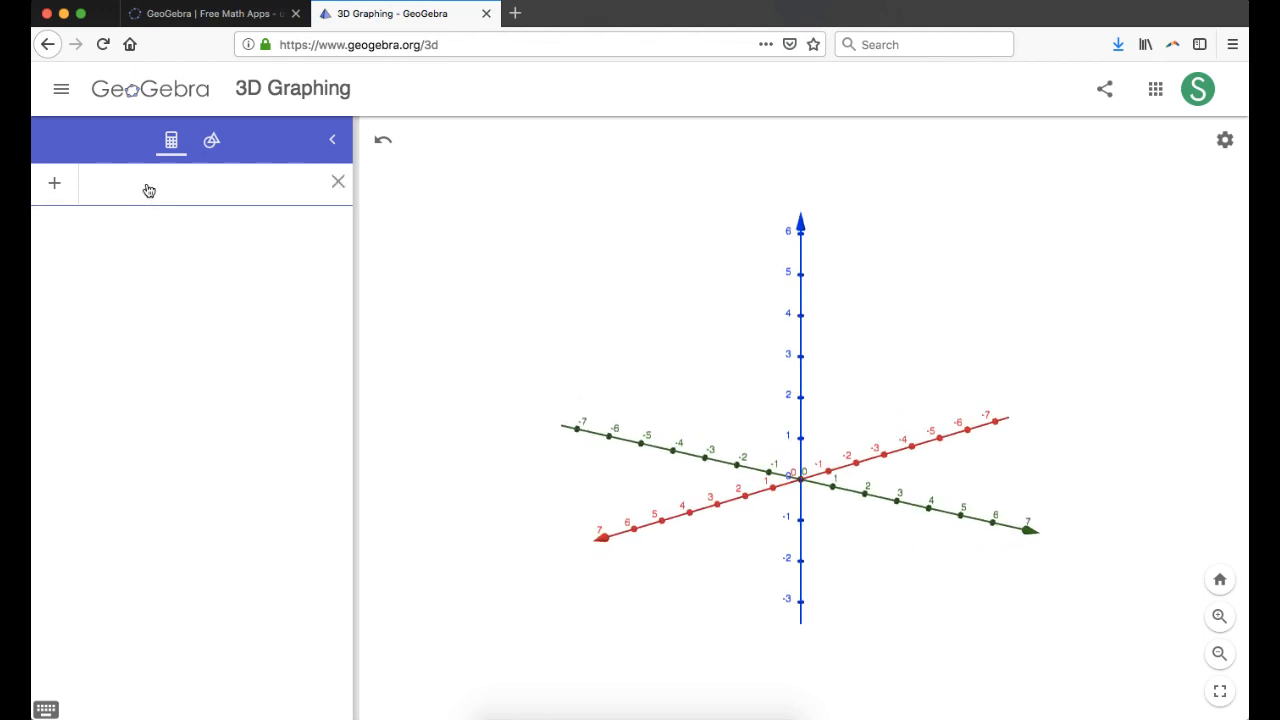
pyautogui.write('f')
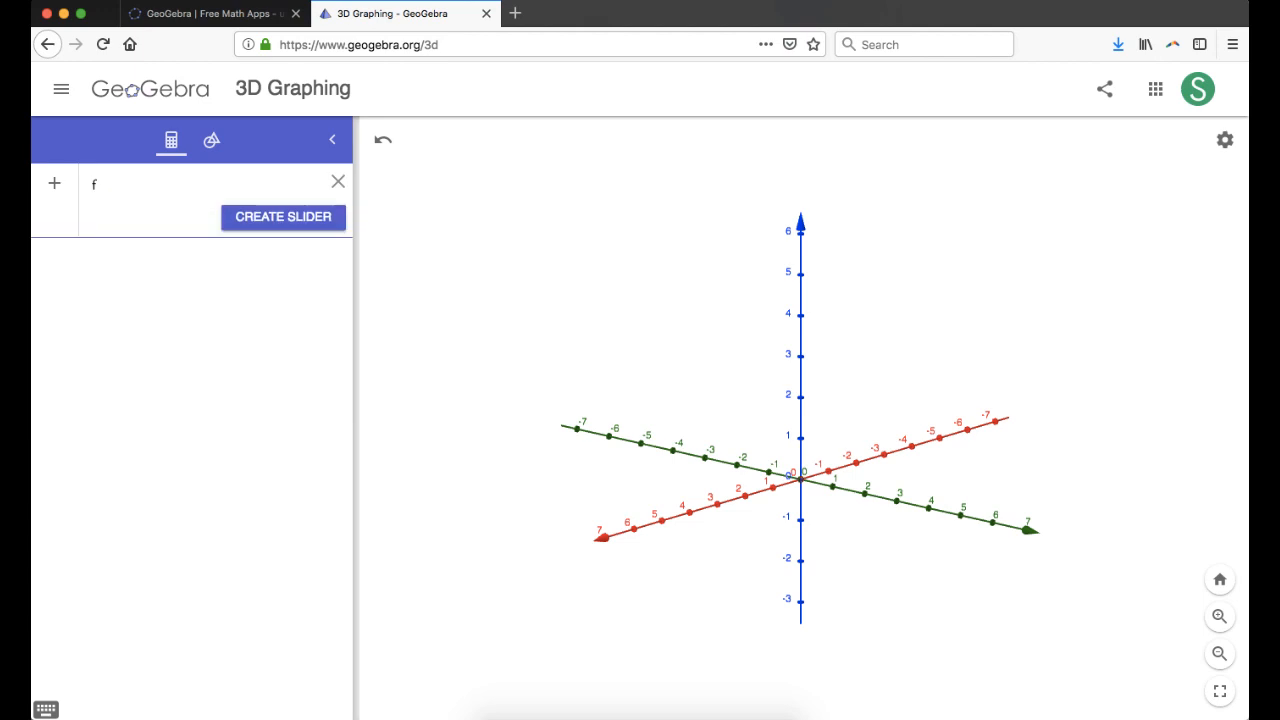
pyautogui.write('(')
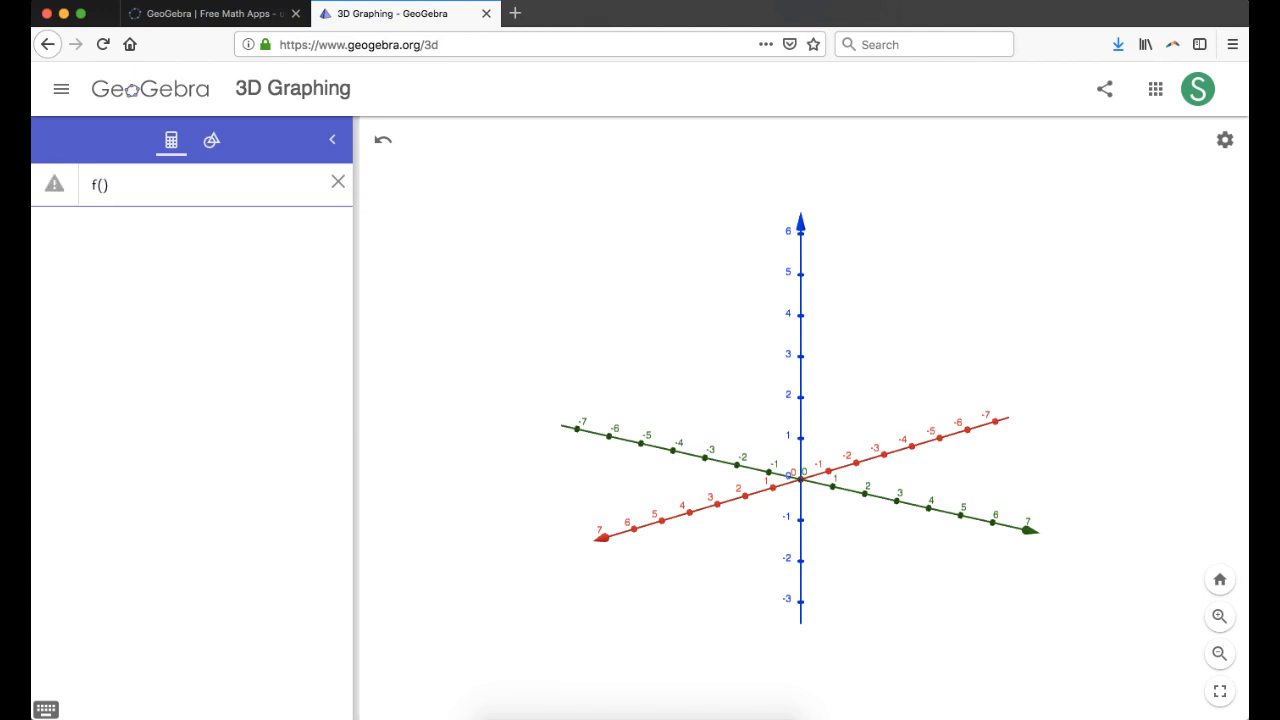
pyautogui.write('x, y) = -')
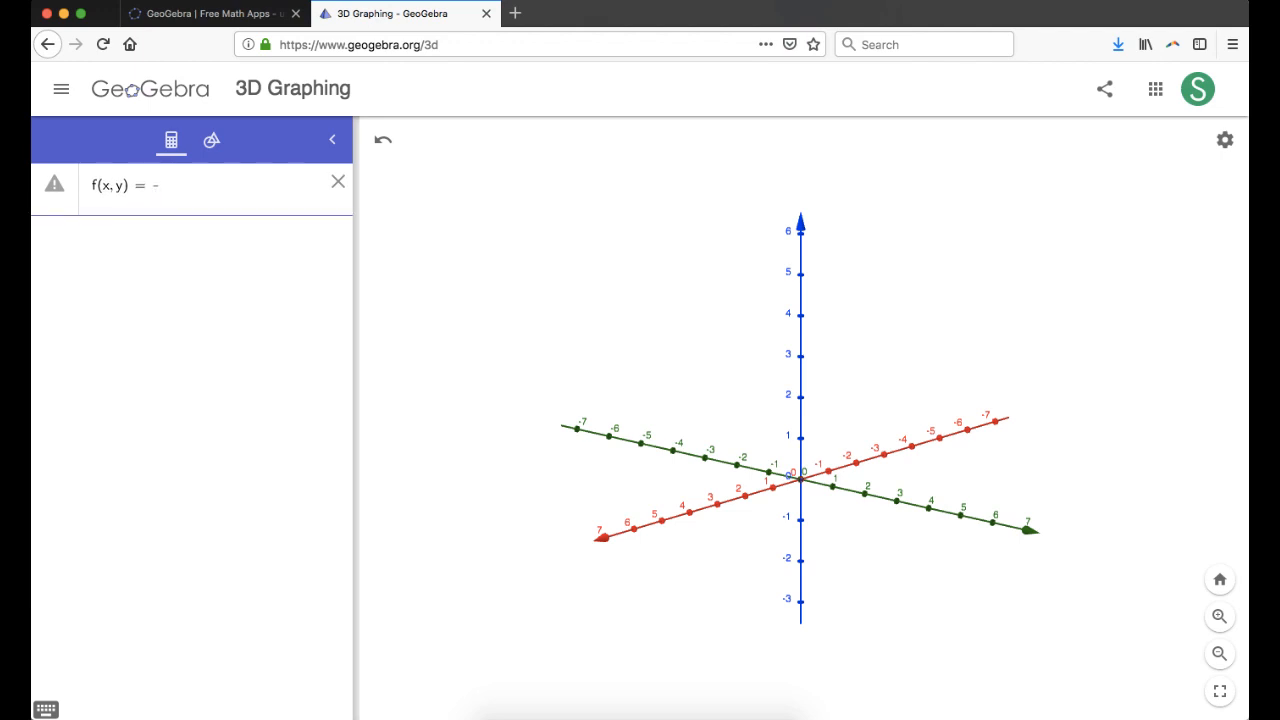
pyautogui.press('BackSpace')
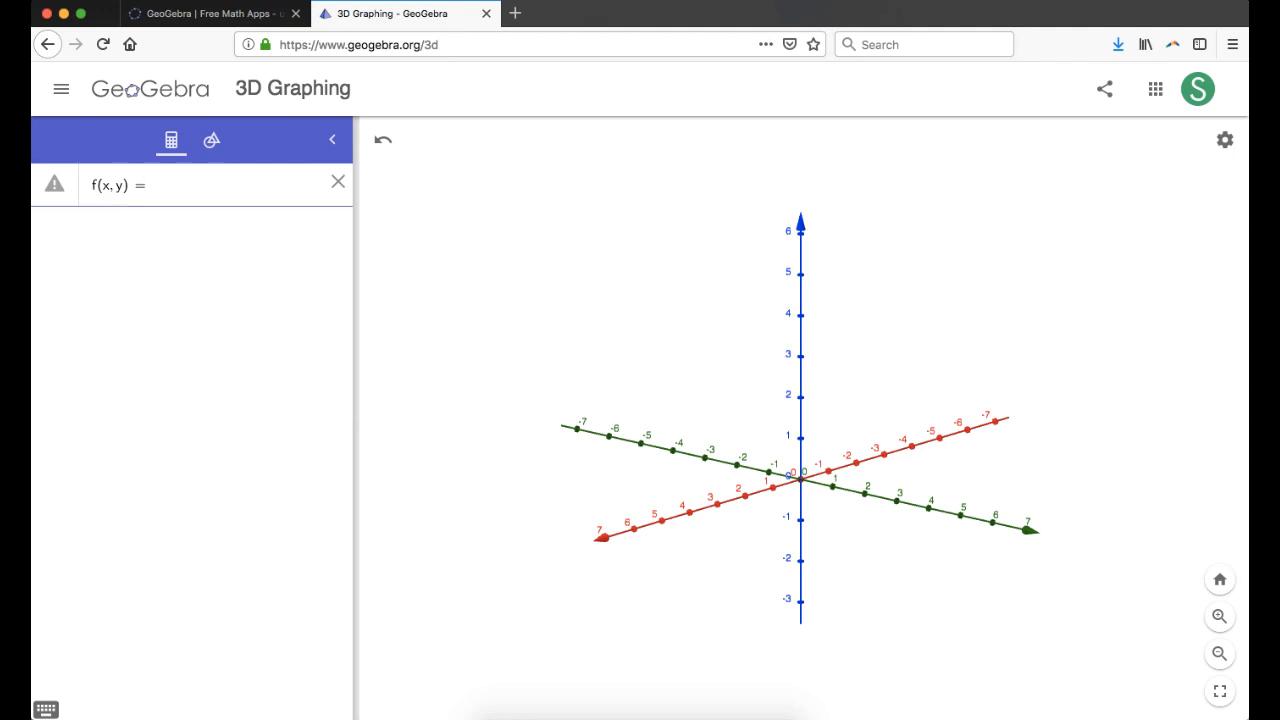
pyautogui.write('x^2')
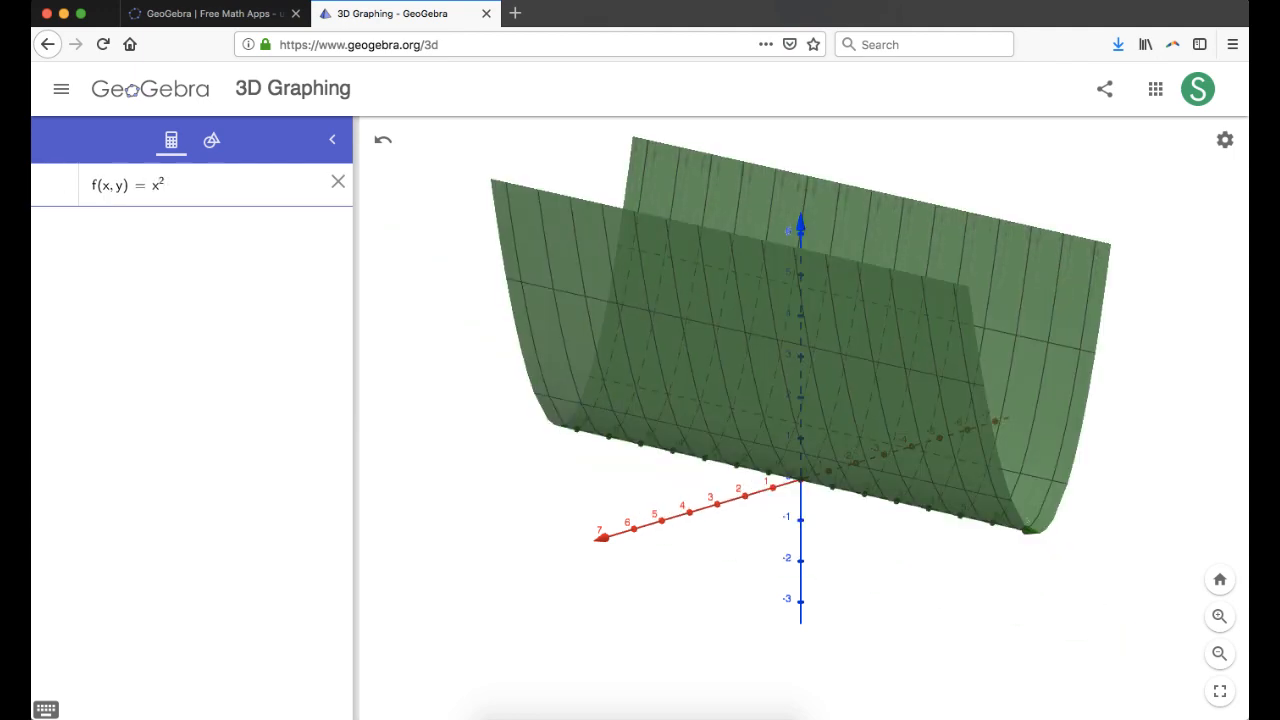
pyautogui.write('y')
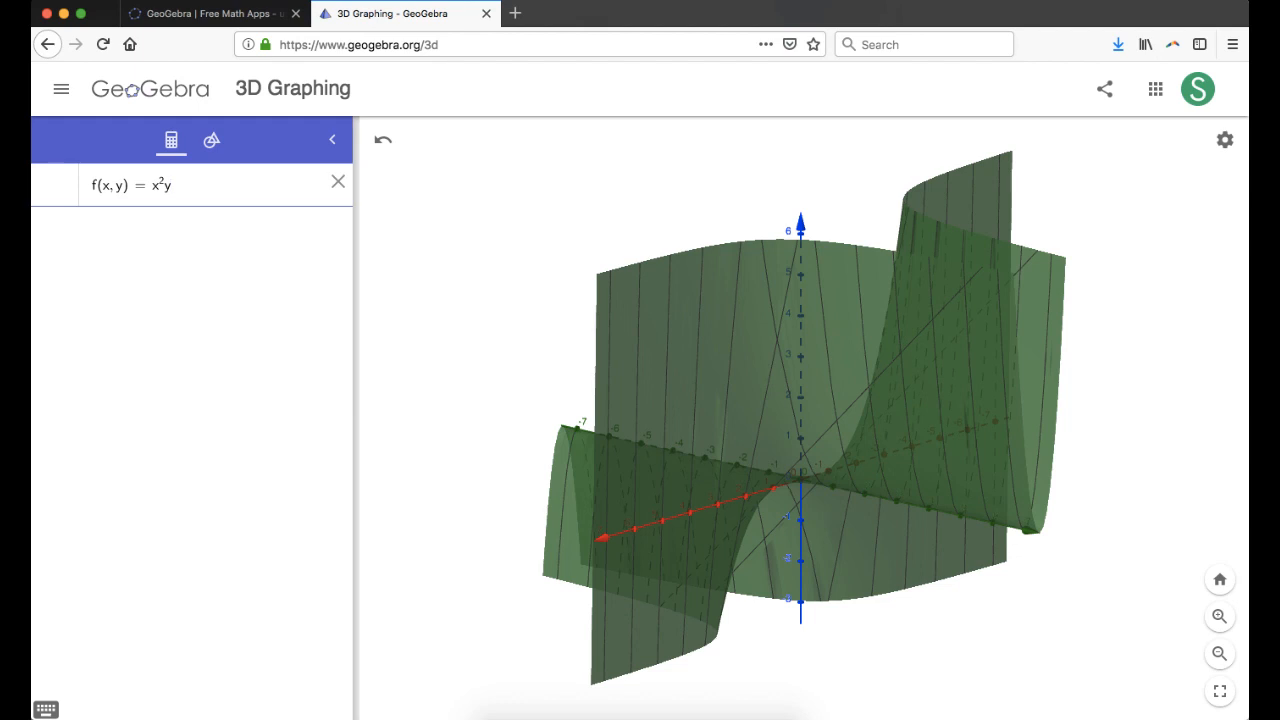
pyautogui.write('/25')
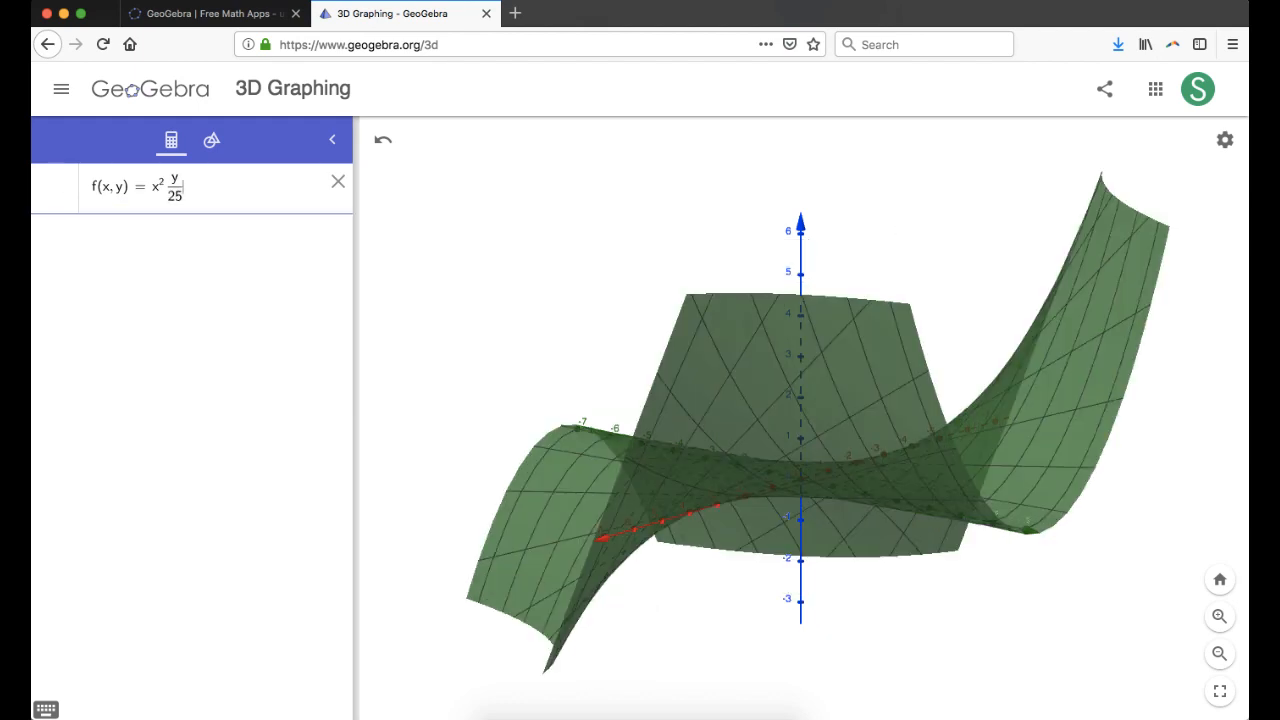
pyautogui.press('Right')
pyautogui.write('-x')
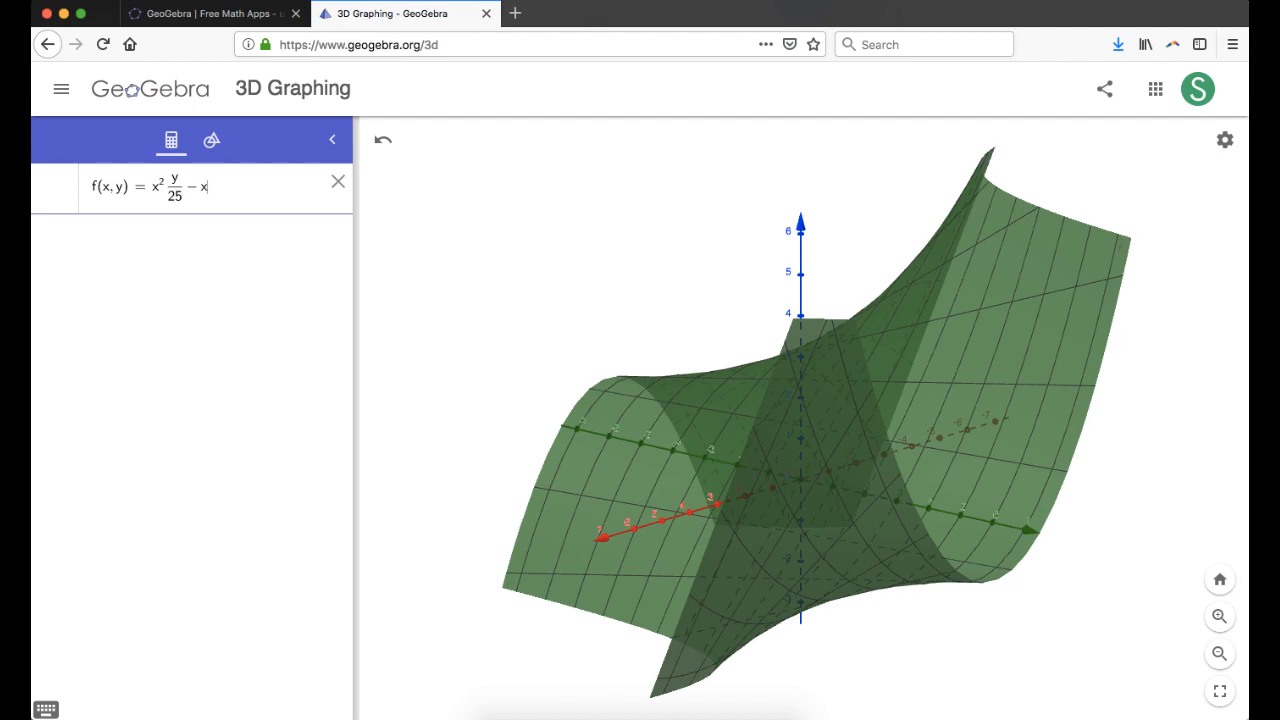
pyautogui.press('Return')
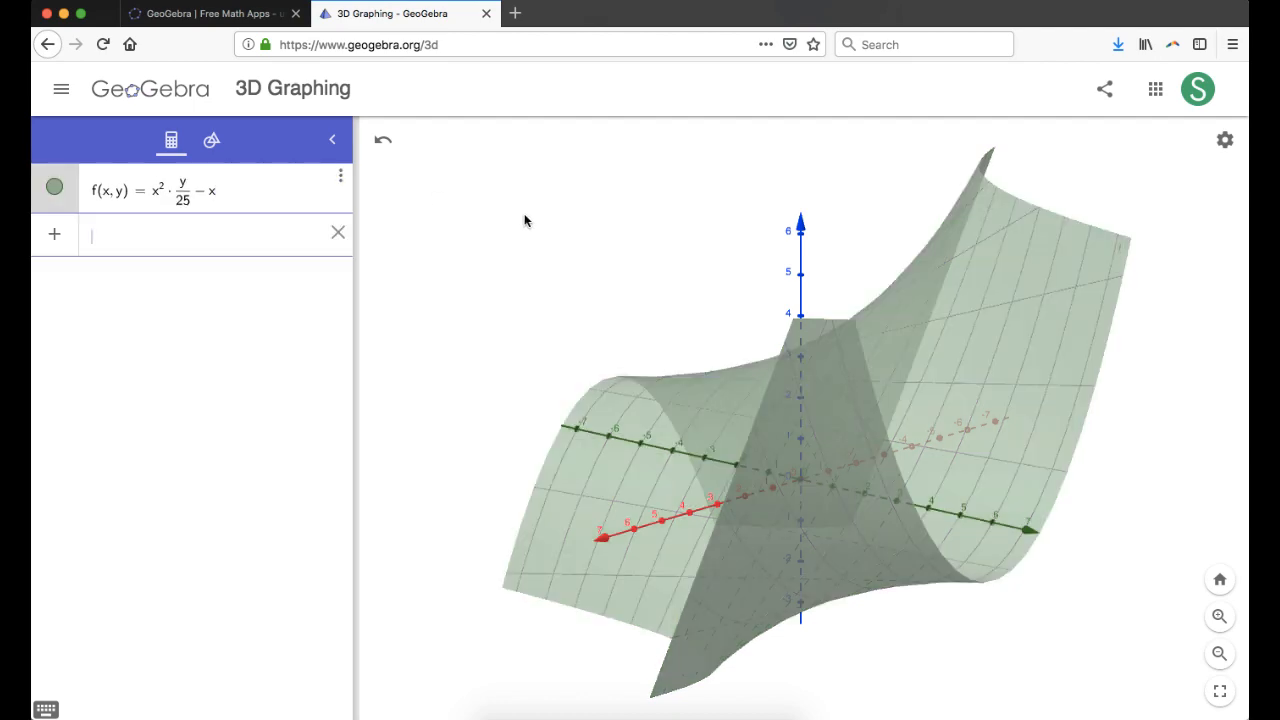
# Step: Create a slider named yc and set it to 5
pyautogui.click(541, 327)
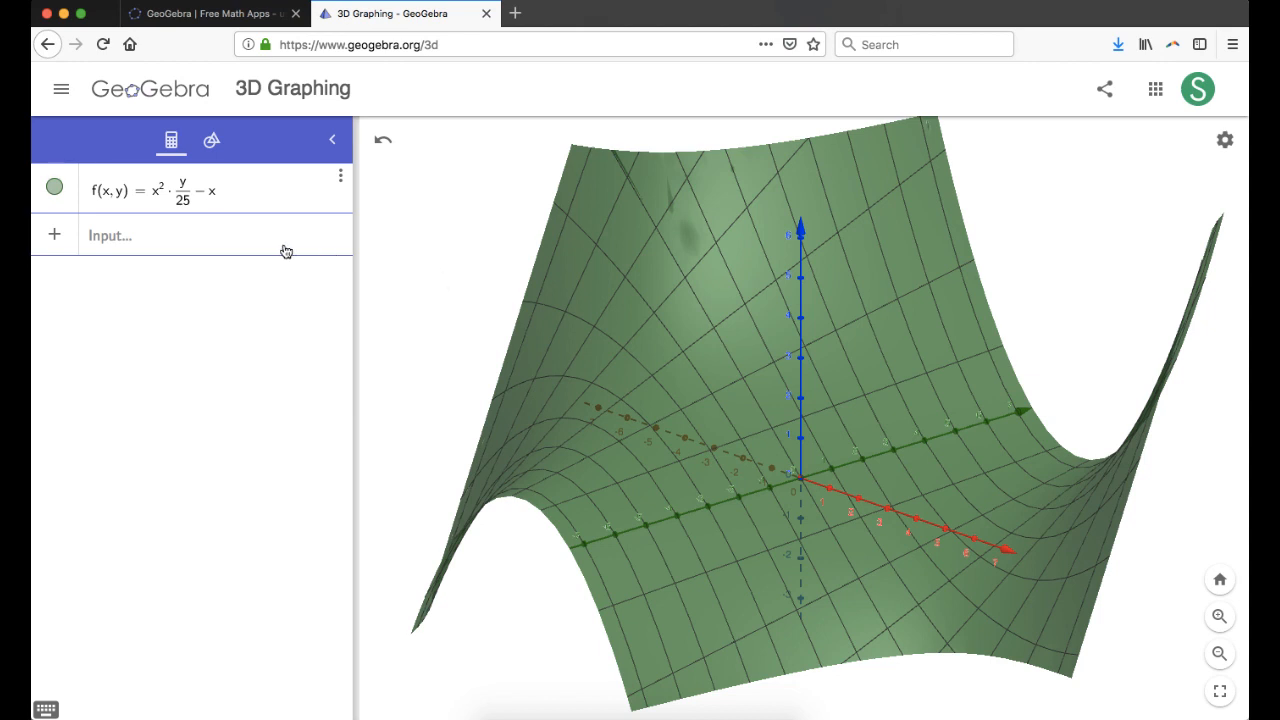
pyautogui.click(201, 246)
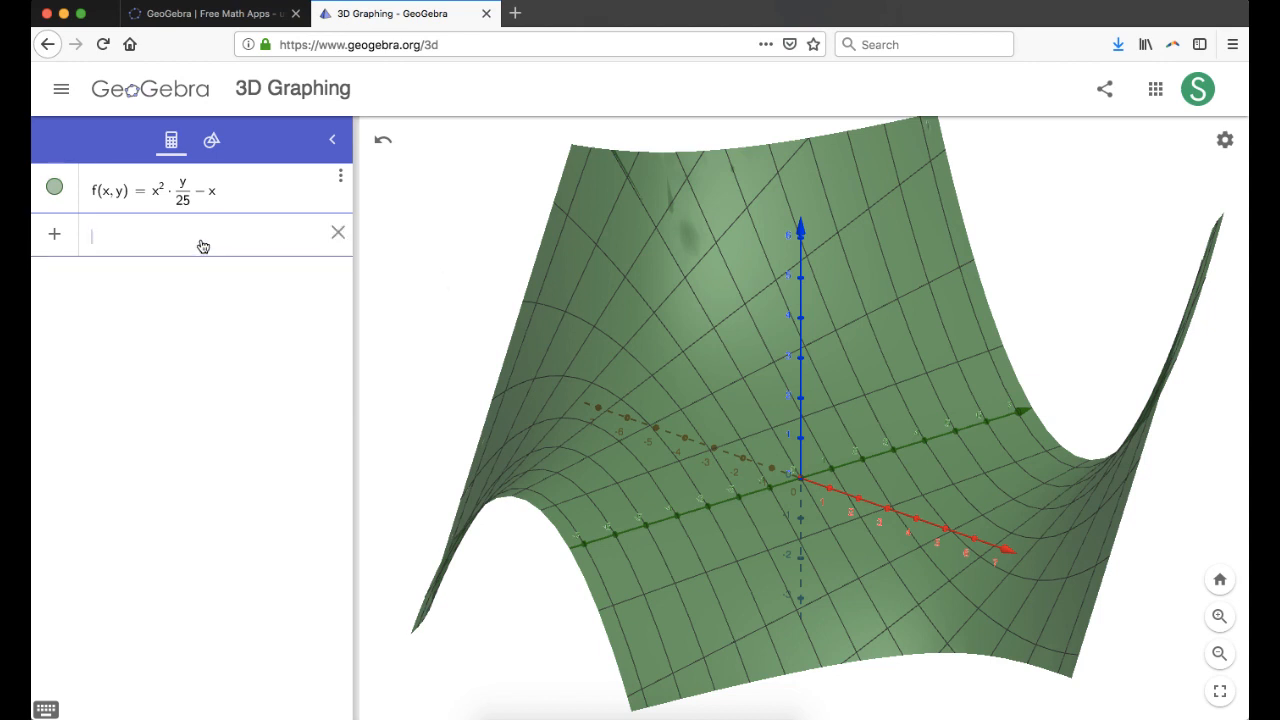
pyautogui.write('yc')
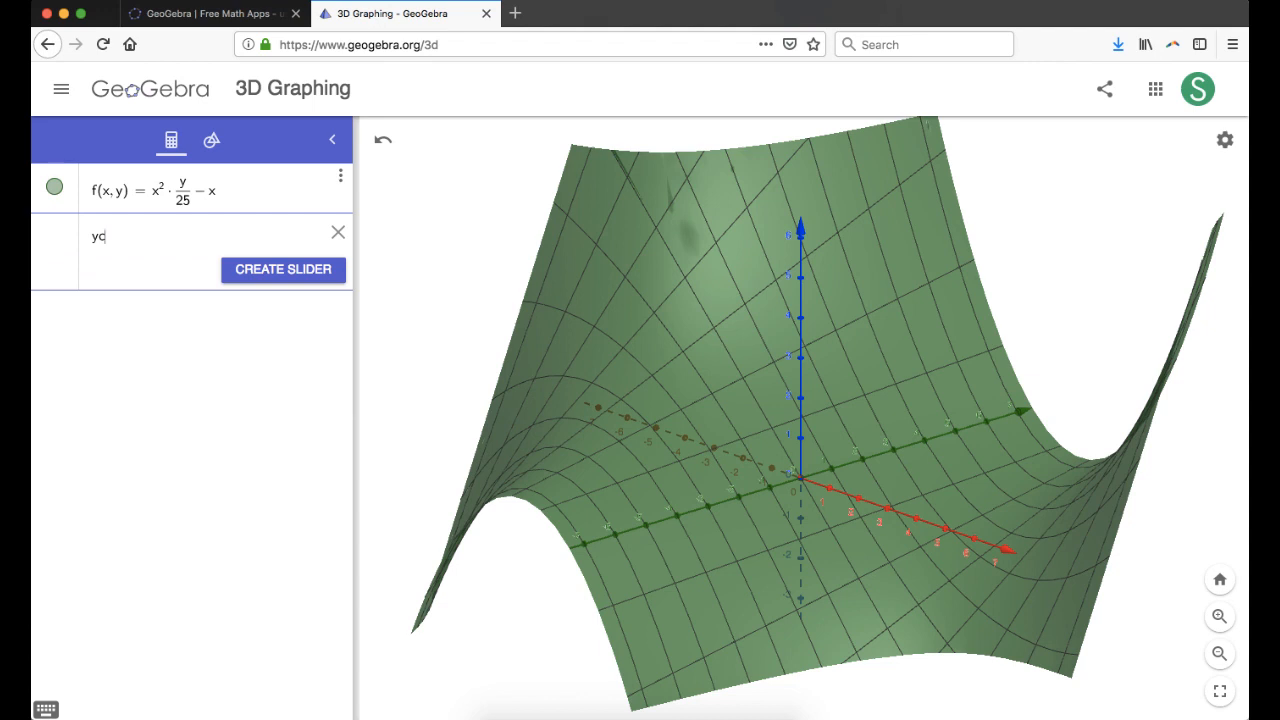
pyautogui.click(288, 270)
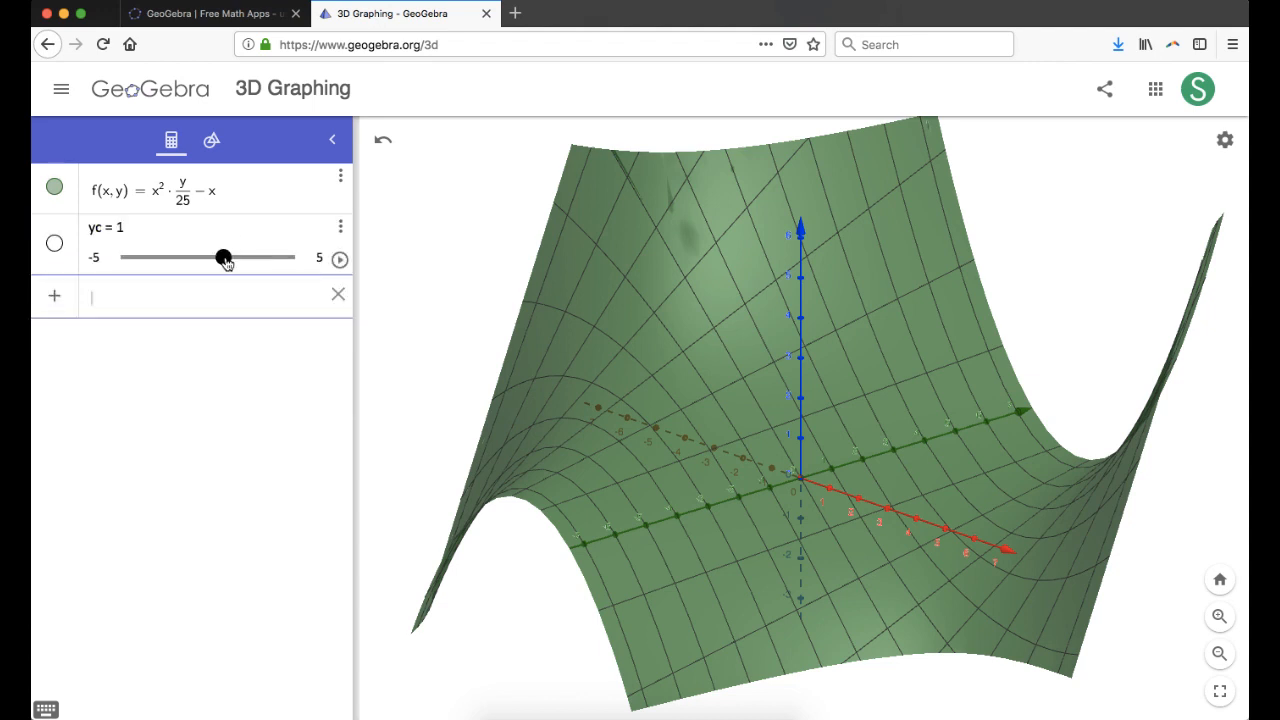
pyautogui.moveTo(225, 259); pyautogui.dragTo(287, 260)
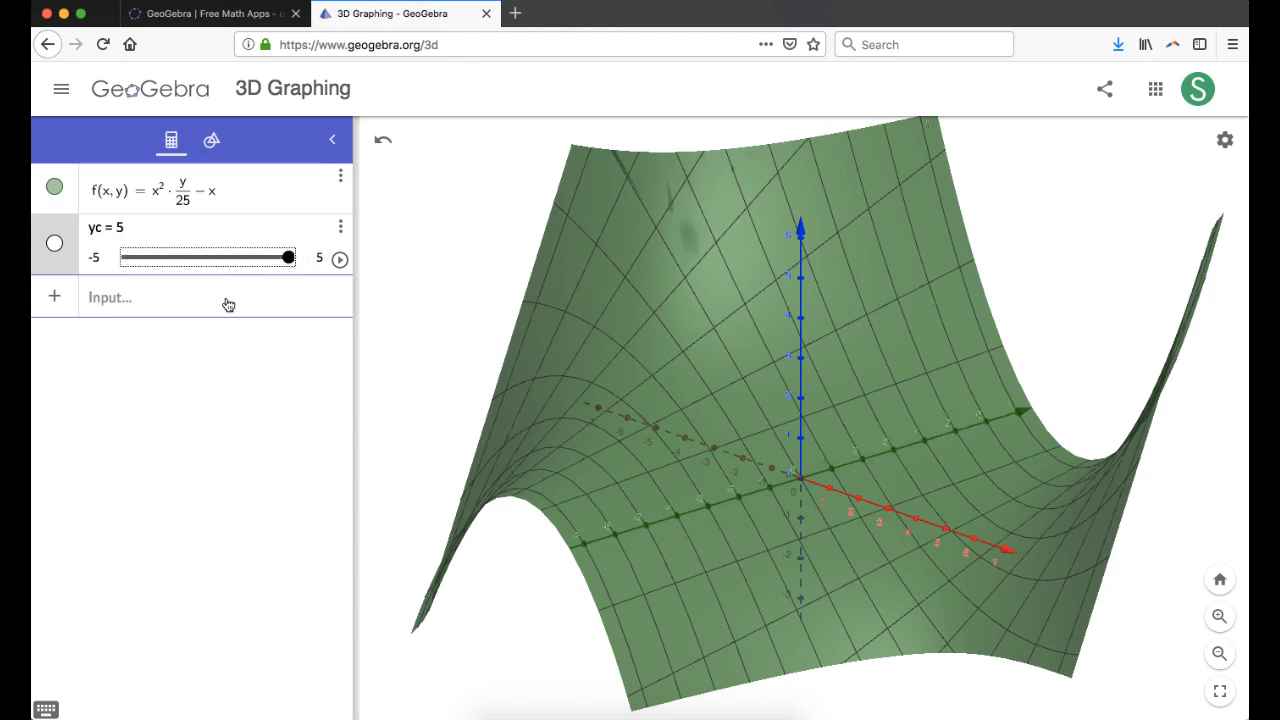
# Step: Add the plane y = yc and move it by setting the yc slider to -3.7
pyautogui.click(169, 300)
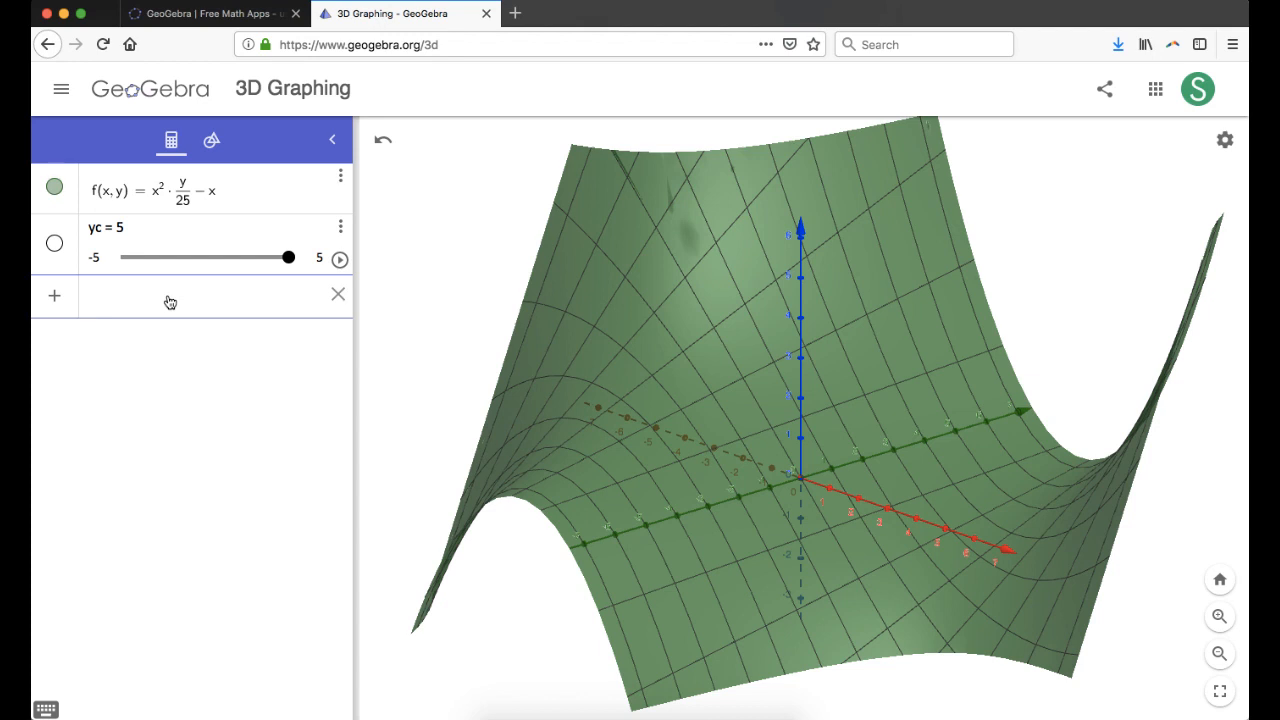
pyautogui.write('y = y')
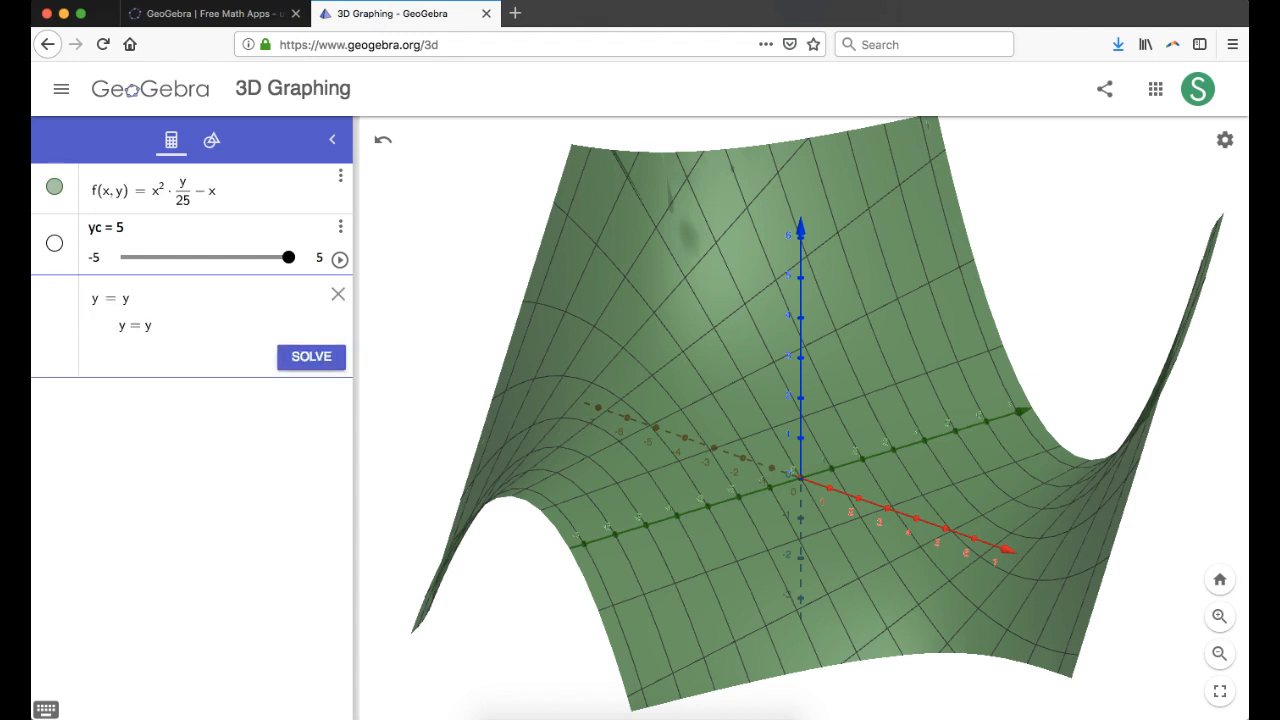
pyautogui.write('c')
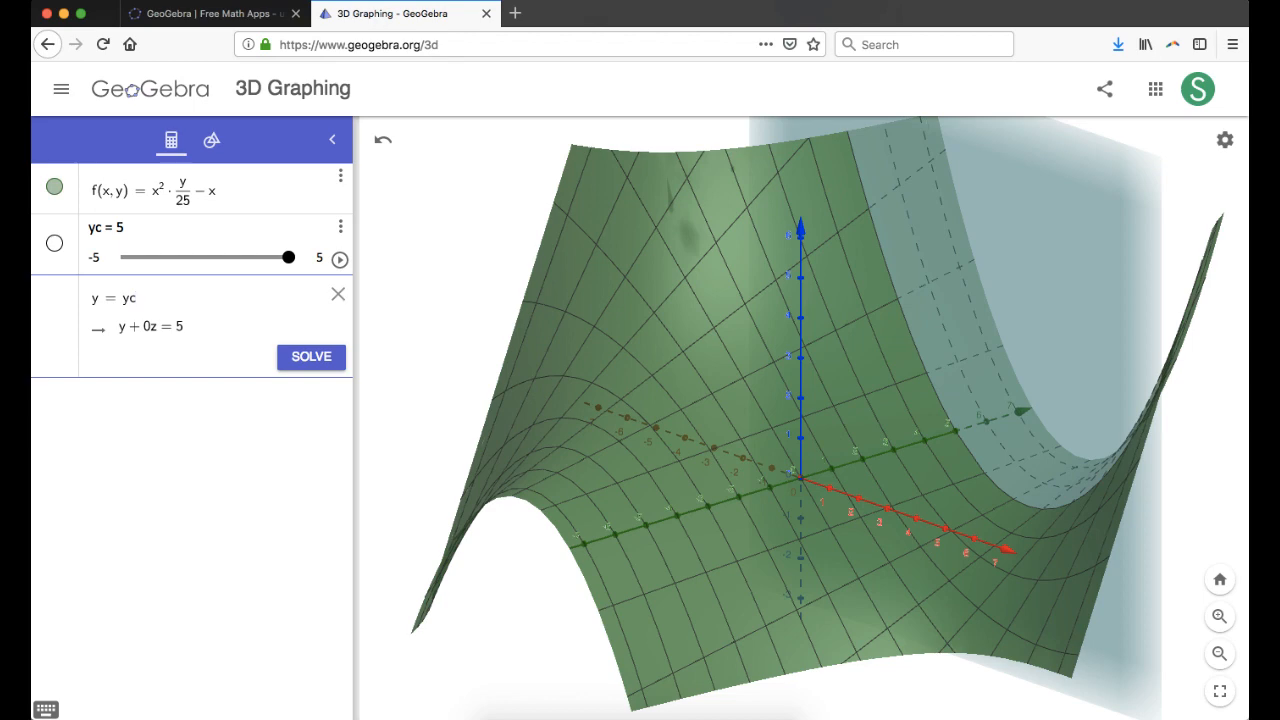
pyautogui.press('Return')
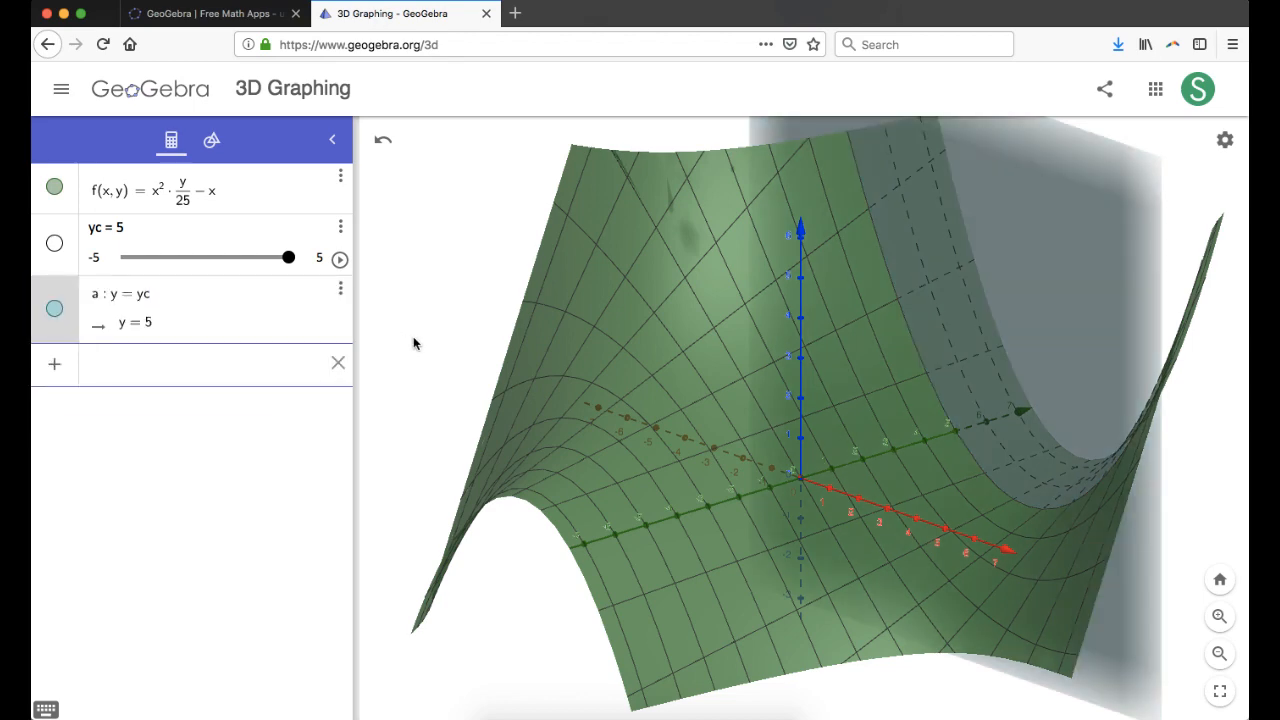
pyautogui.moveTo(488, 340)
pyautogui.mouseDown()
pyautogui.moveTo(466, 334)
pyautogui.moveTo(480, 337)
pyautogui.mouseUp()
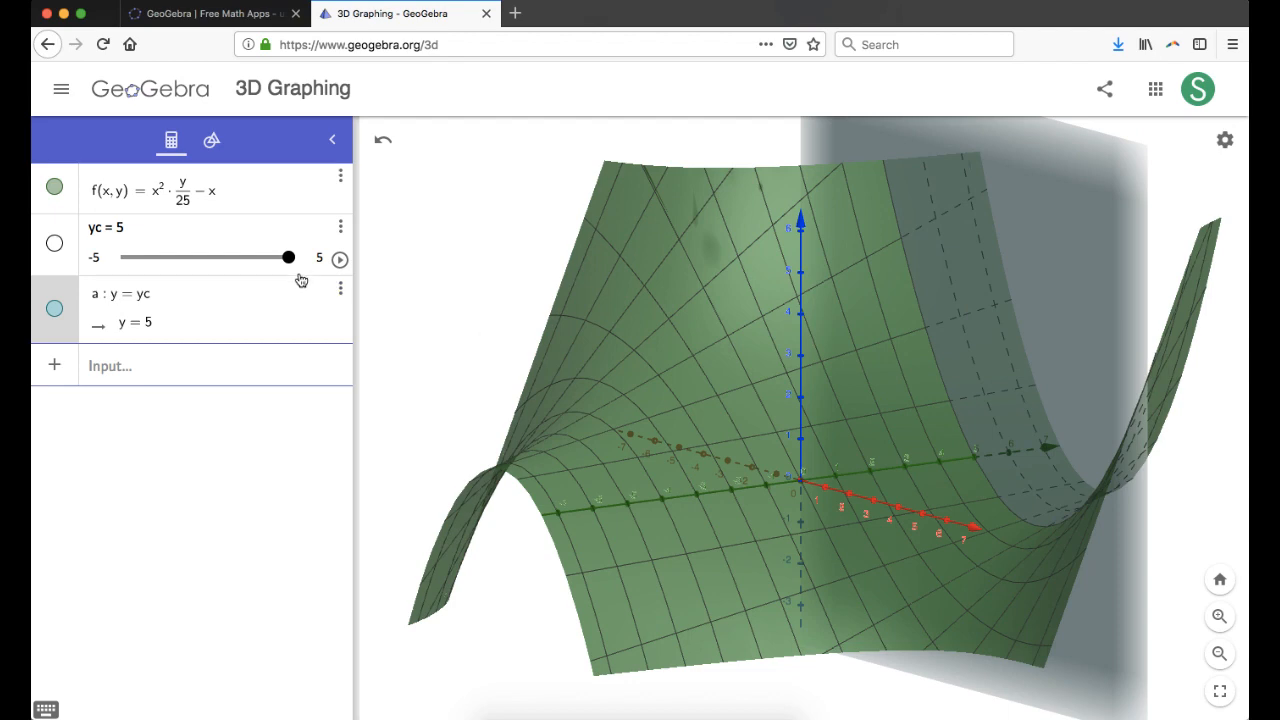
pyautogui.moveTo(288, 258); pyautogui.dragTo(149, 258)
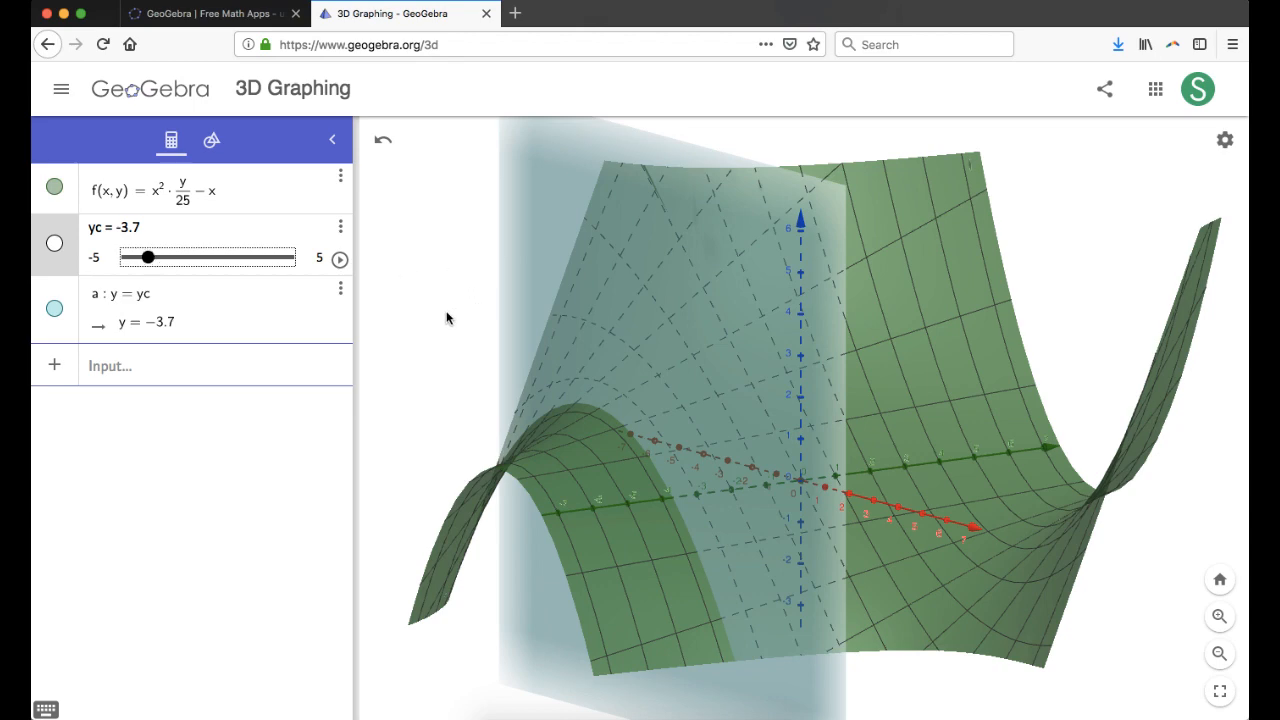
# Step: Plot the surface's intersection with the plane as curve(t, yc, f(t, yc), t, -100, 100)
pyautogui.moveTo(446, 317); pyautogui.dragTo(469, 329)
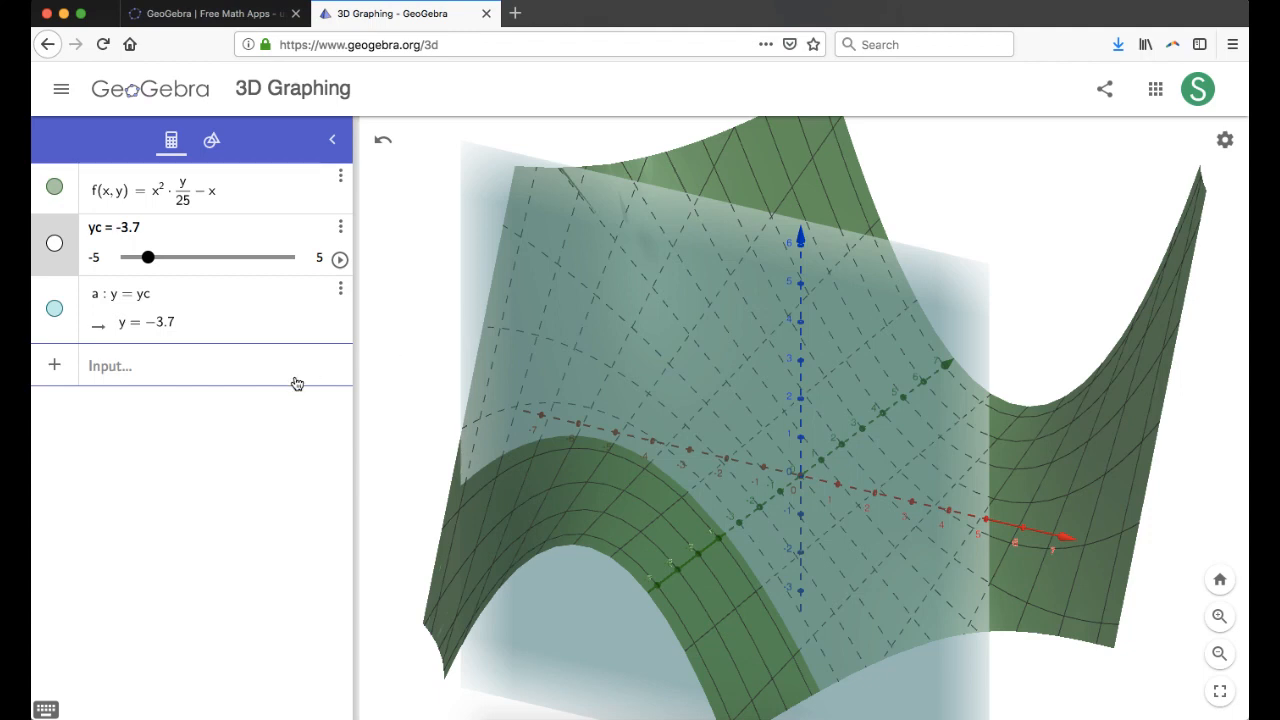
pyautogui.click(180, 368)
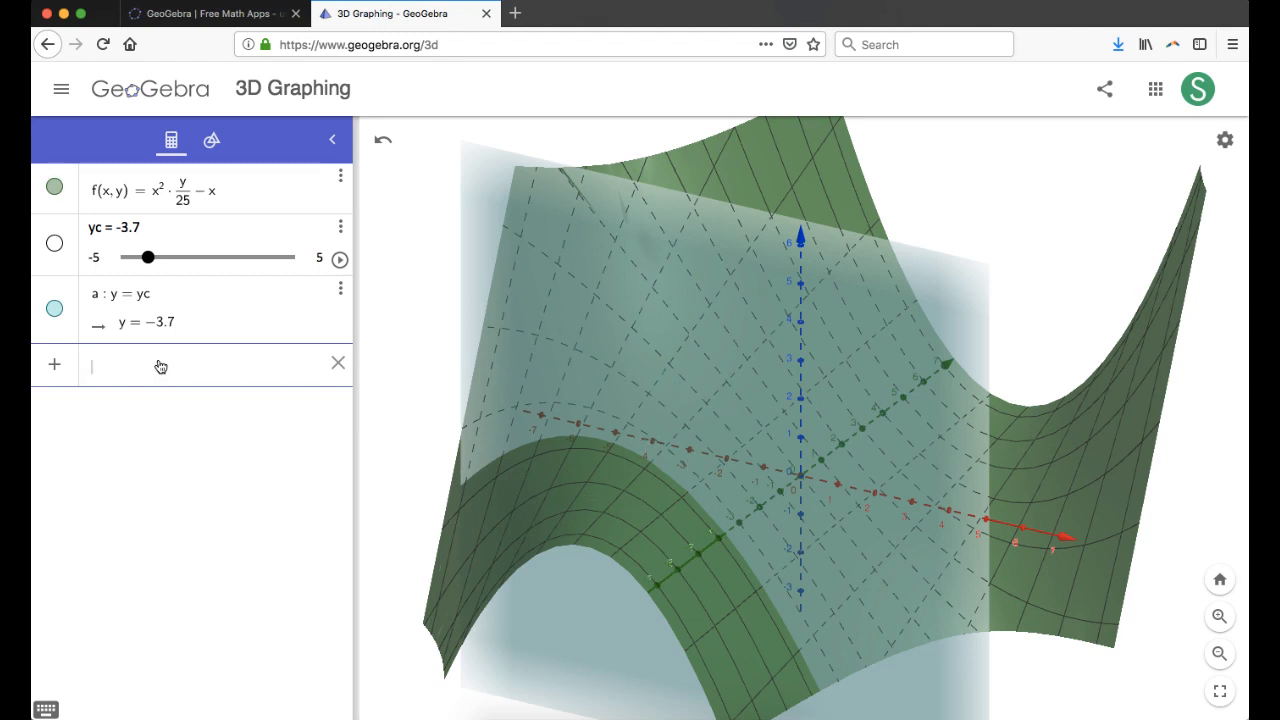
pyautogui.write('curve()')
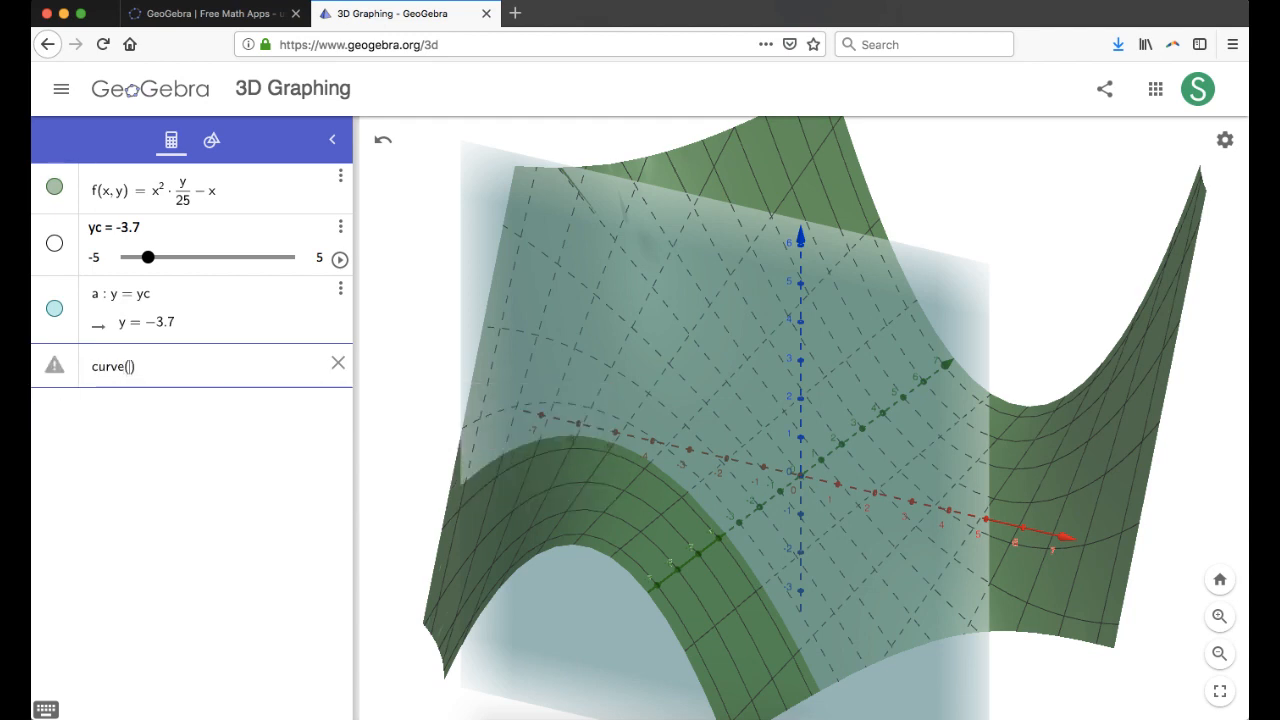
pyautogui.write('t,')
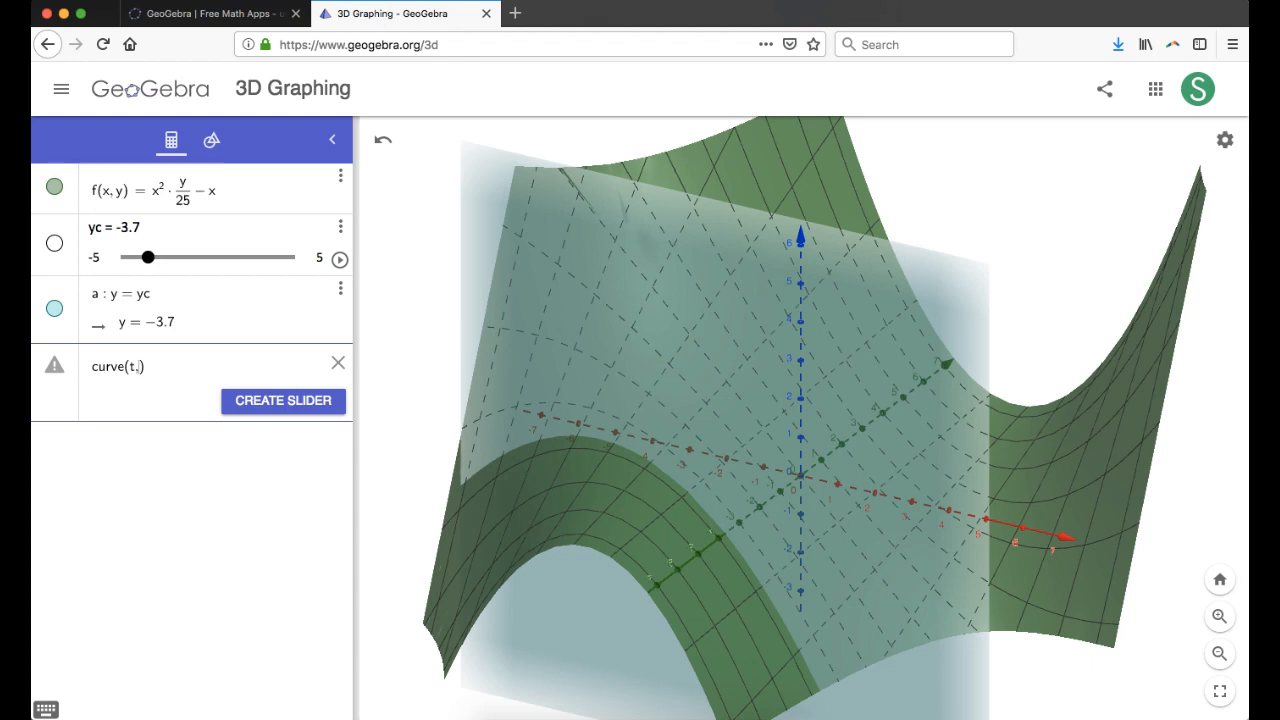
pyautogui.write('yc')
pyautogui.write(',')
pyautogui.write('f')
pyautogui.write('(')
pyautogui.write('t,')
pyautogui.write(' yc')
pyautogui.write(',')
pyautogui.write(' t, -1')
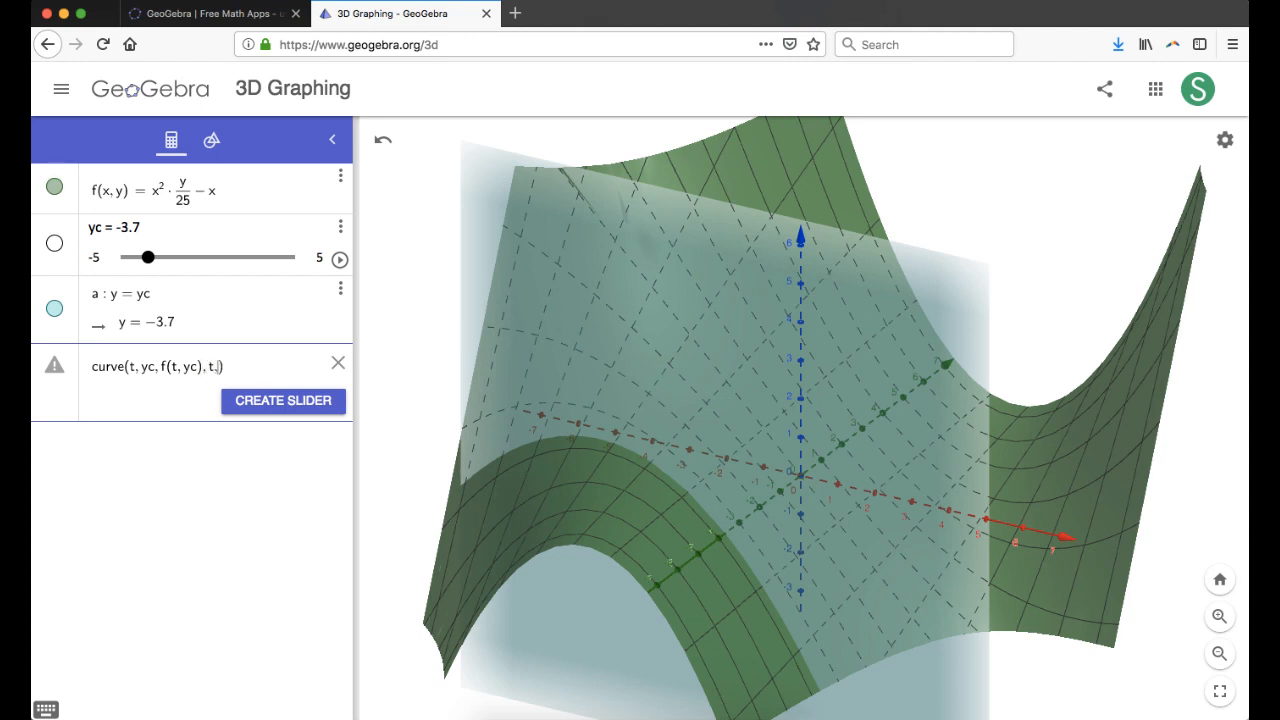
pyautogui.write('00, 100')
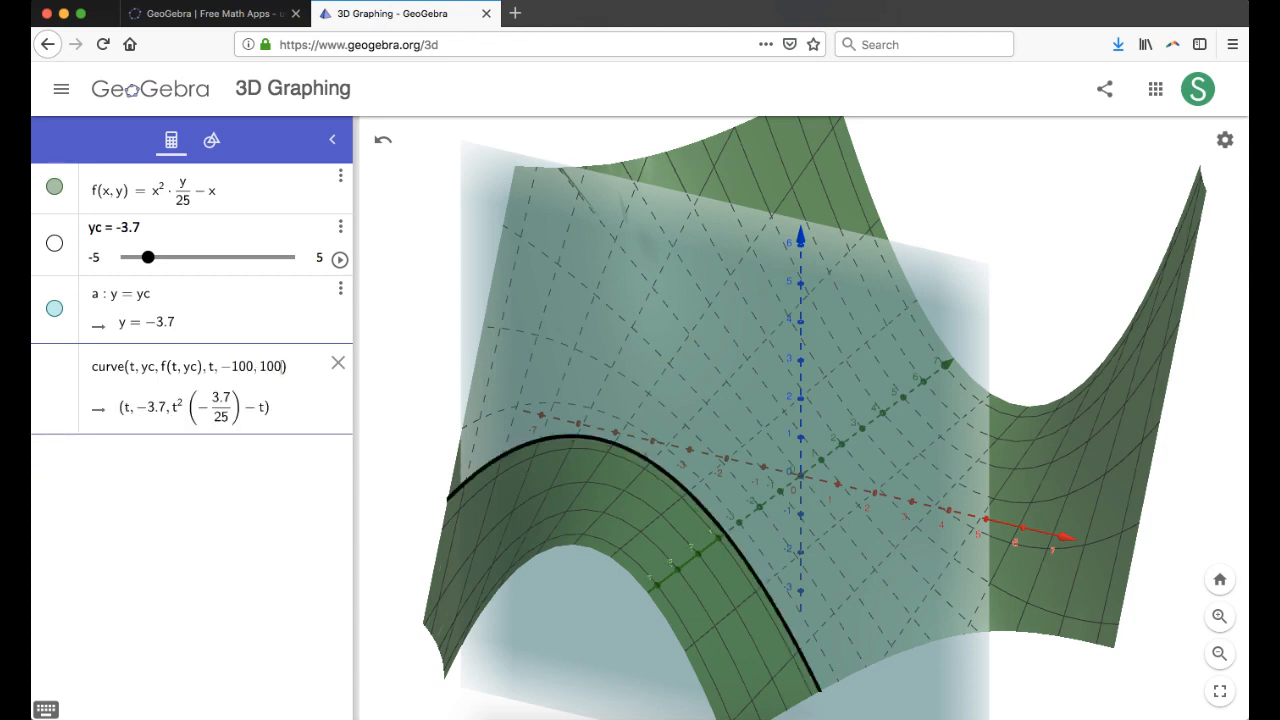
pyautogui.press('Return')
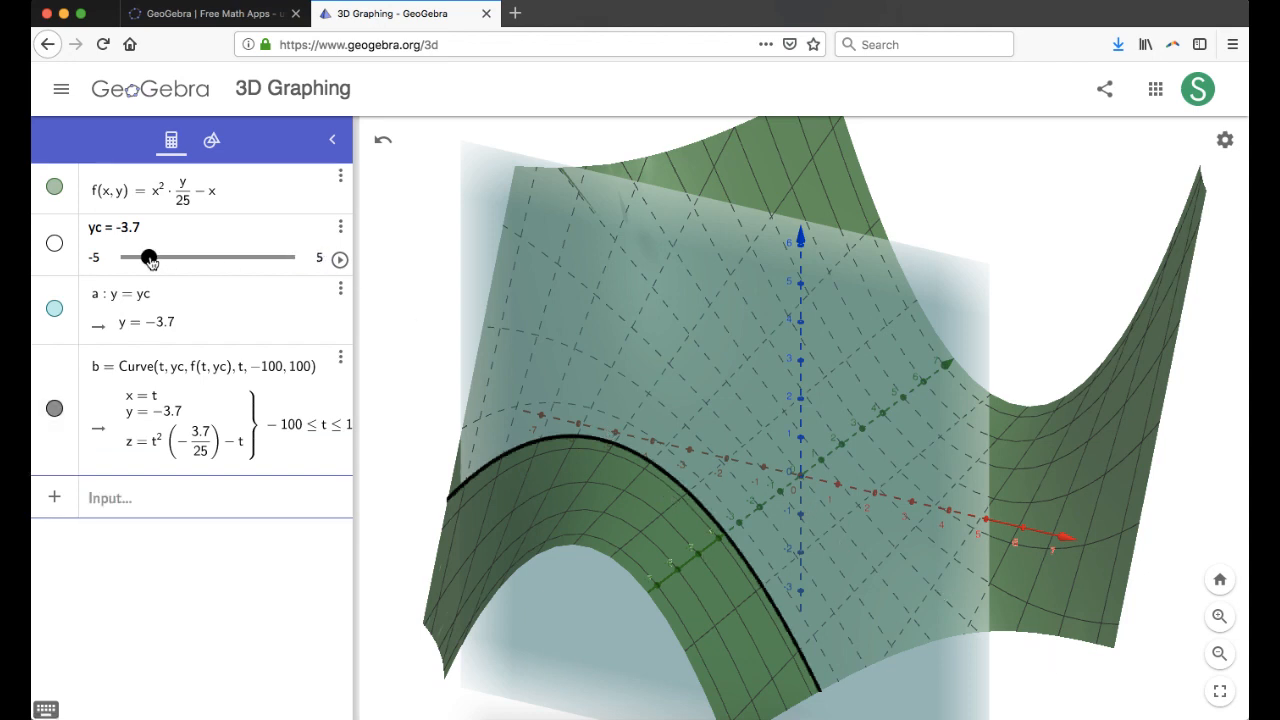
# Step: Hide the surface f(x, y) and set the yc slider to 3 to show the trace curve on its plane
pyautogui.moveTo(150, 261); pyautogui.dragTo(193, 257)
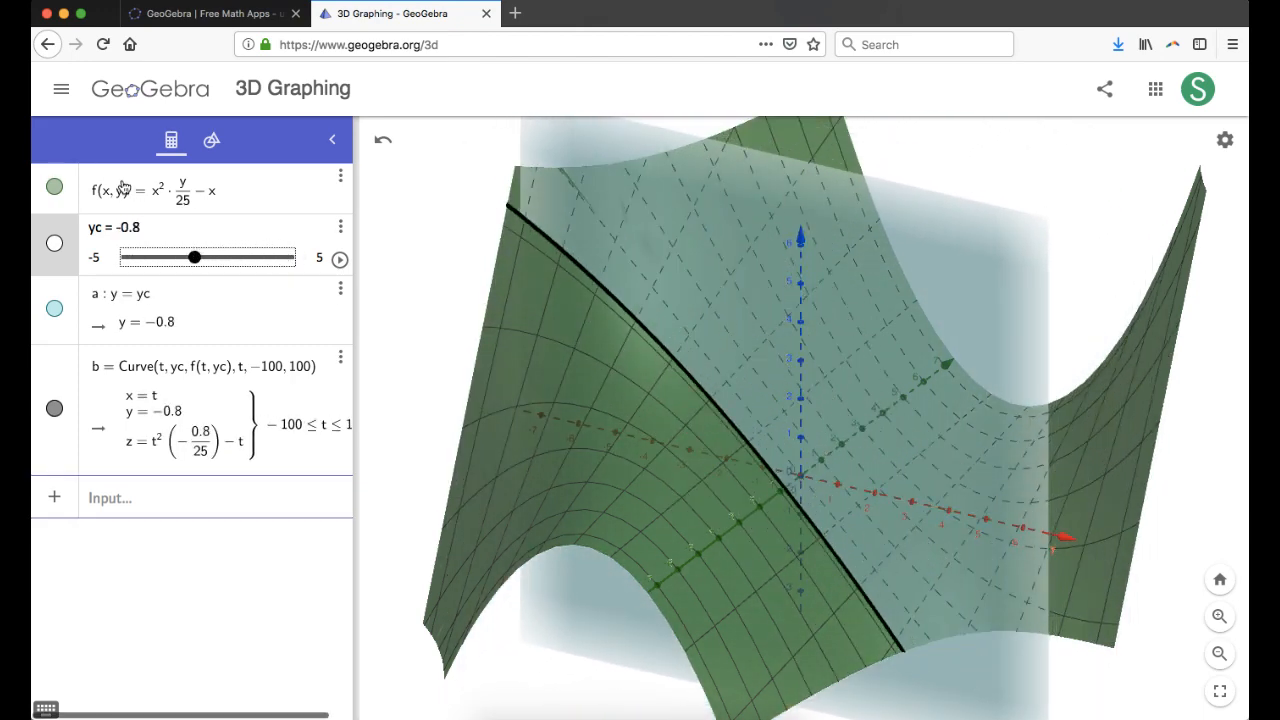
pyautogui.click(55, 189)
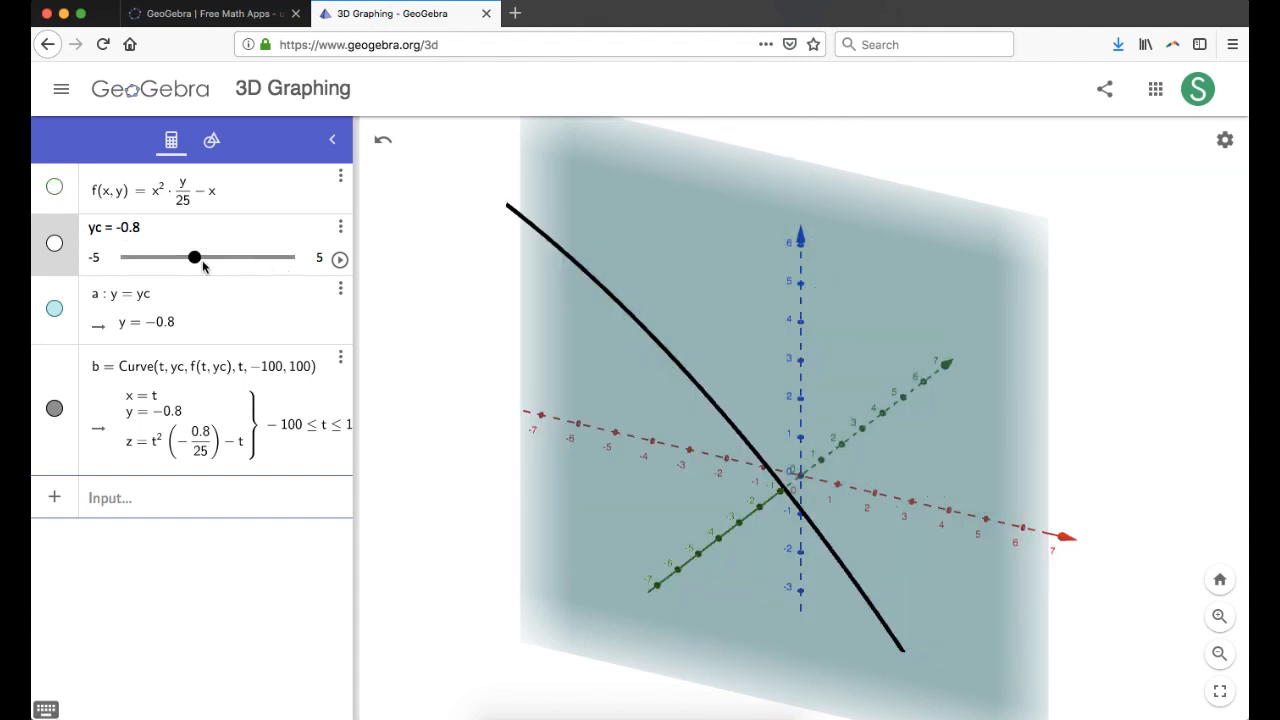
pyautogui.moveTo(196, 262); pyautogui.dragTo(257, 263)
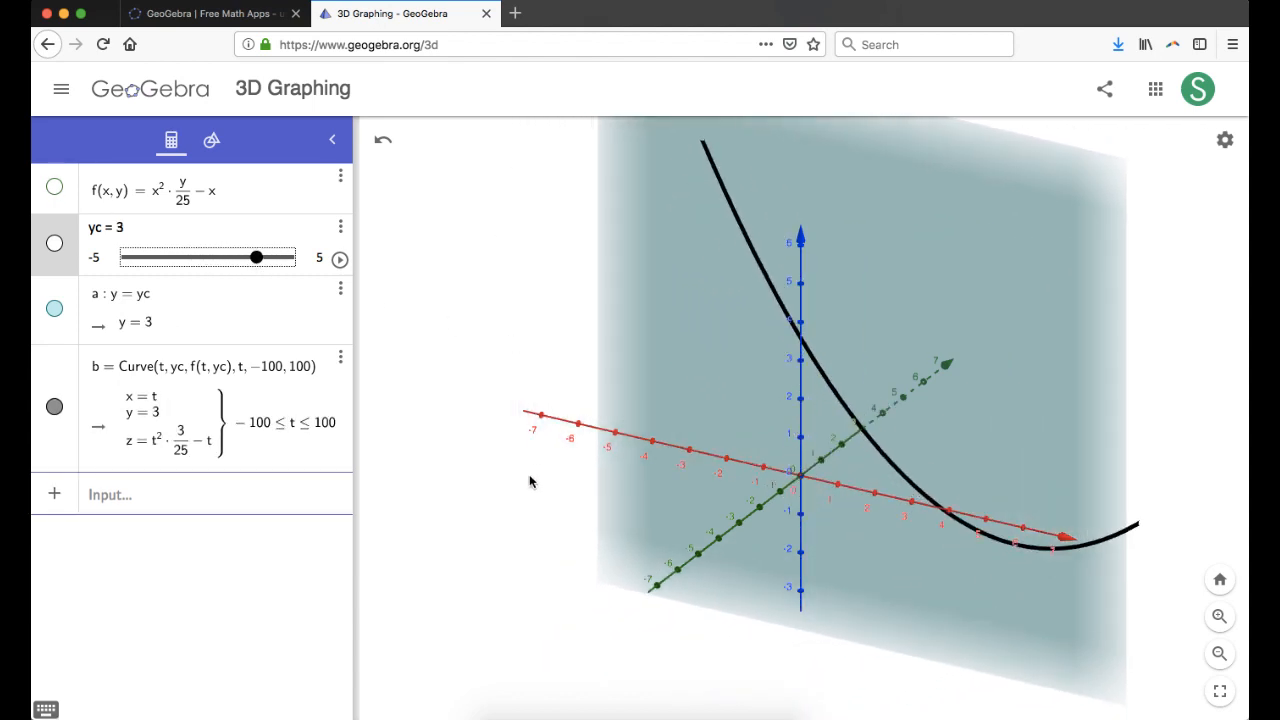
pyautogui.moveTo(530, 482); pyautogui.dragTo(554, 460)
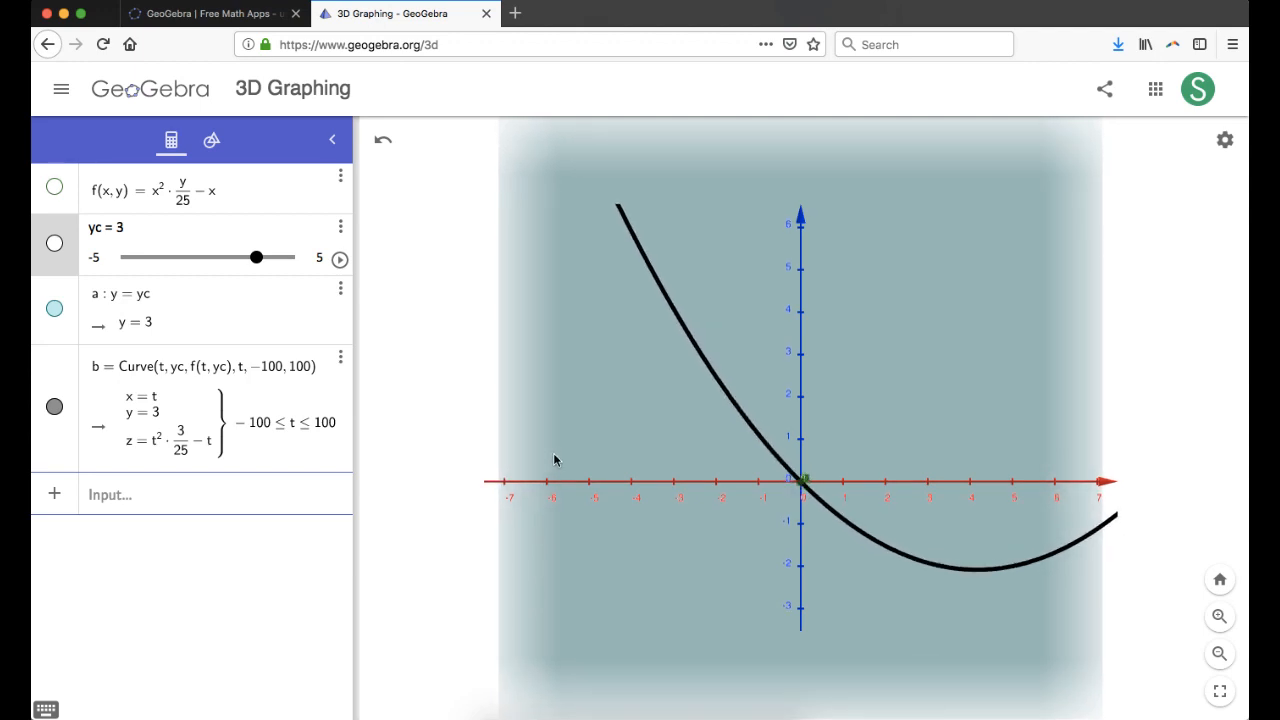
# Step: Set the yc slider to 0.1 and show the surface f(x, y) again together with the plane and trace curve
pyautogui.click(258, 258)
pyautogui.moveTo(258, 258); pyautogui.dragTo(209, 257)
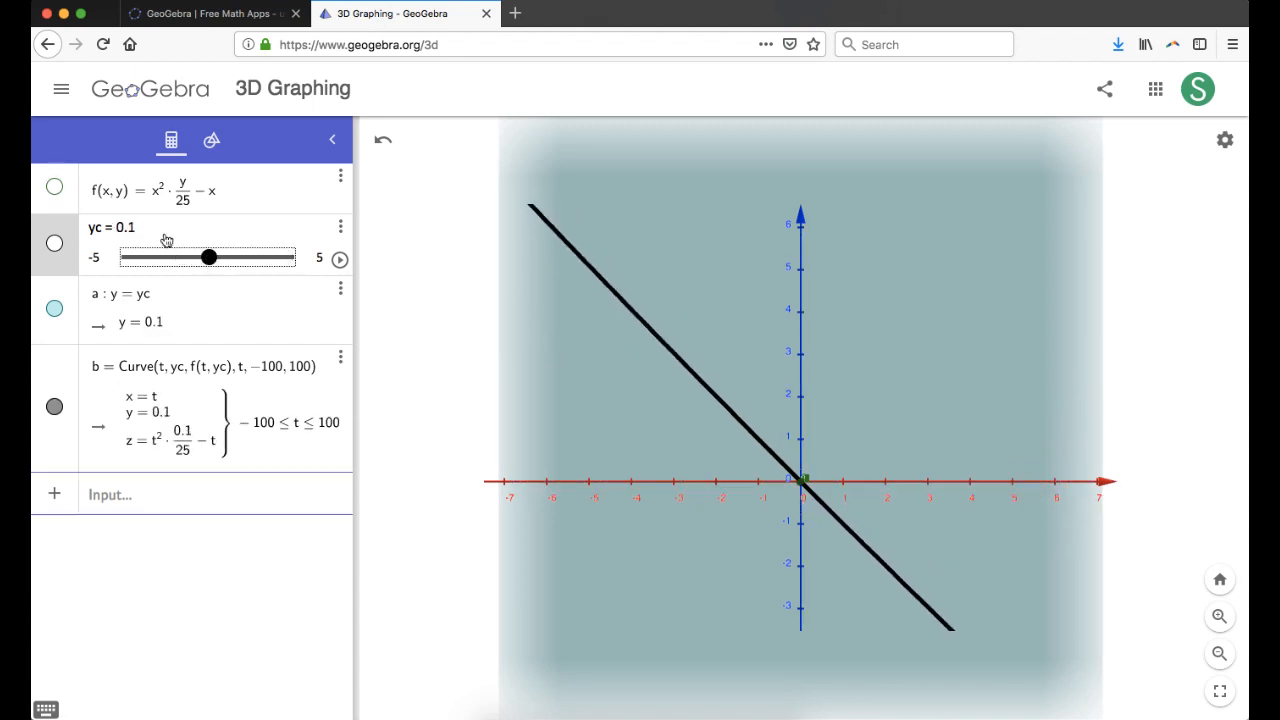
pyautogui.click(55, 189)
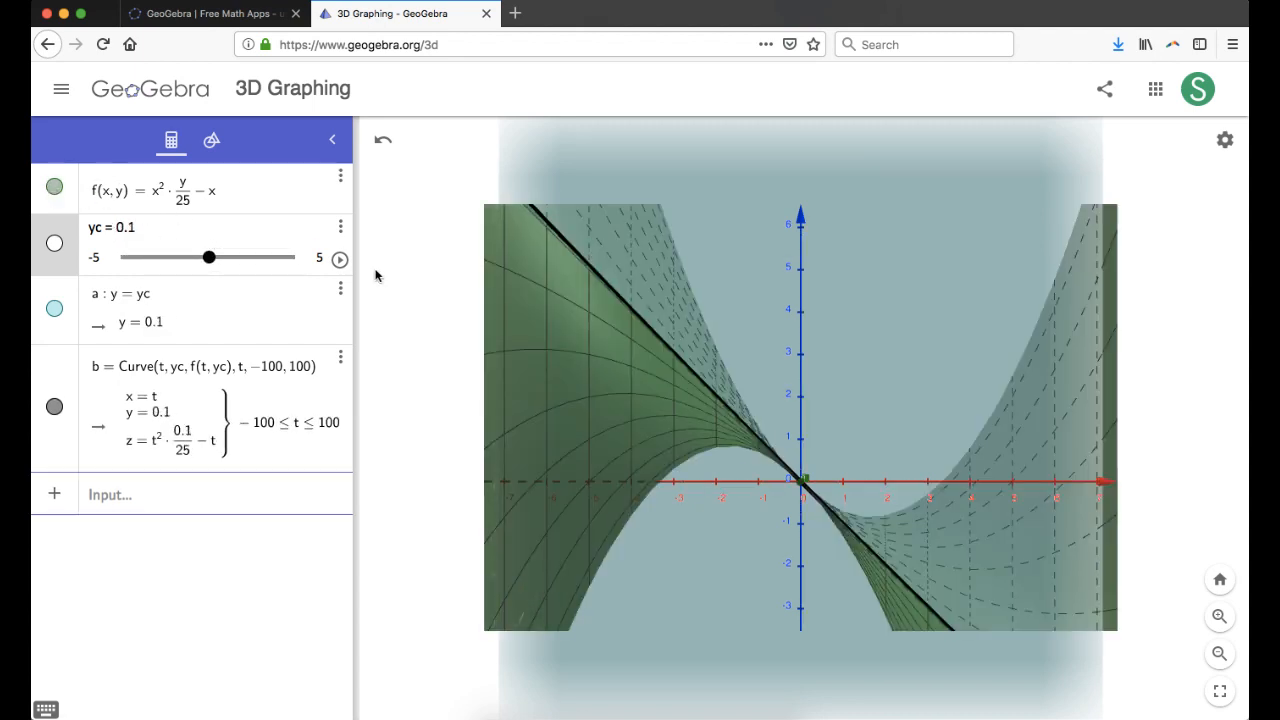
pyautogui.moveTo(427, 297)
pyautogui.mouseDown()
pyautogui.moveTo(437, 320)
pyautogui.moveTo(366, 309)
pyautogui.moveTo(415, 318)
pyautogui.mouseUp()
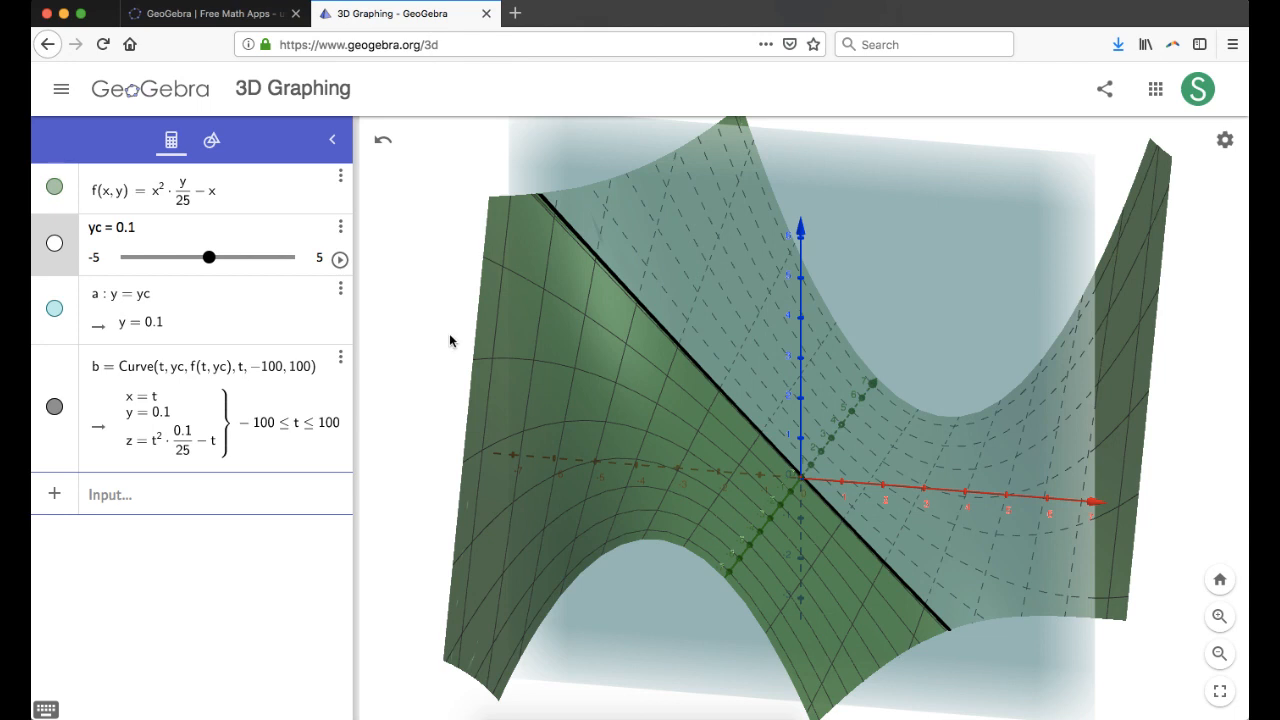
pyautogui.moveTo(449, 337); pyautogui.dragTo(442, 341)
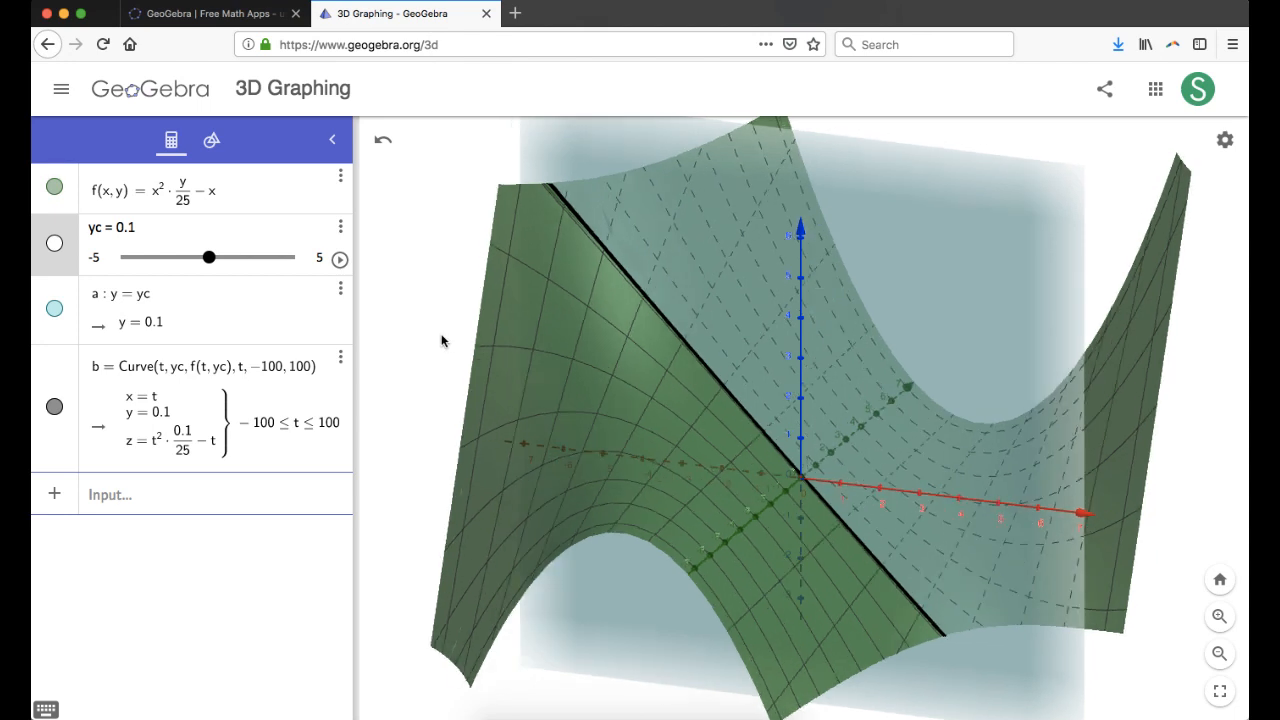
# Step: Create a slider named xc and set it to 3.3
pyautogui.click(123, 495)
pyautogui.write('xc')
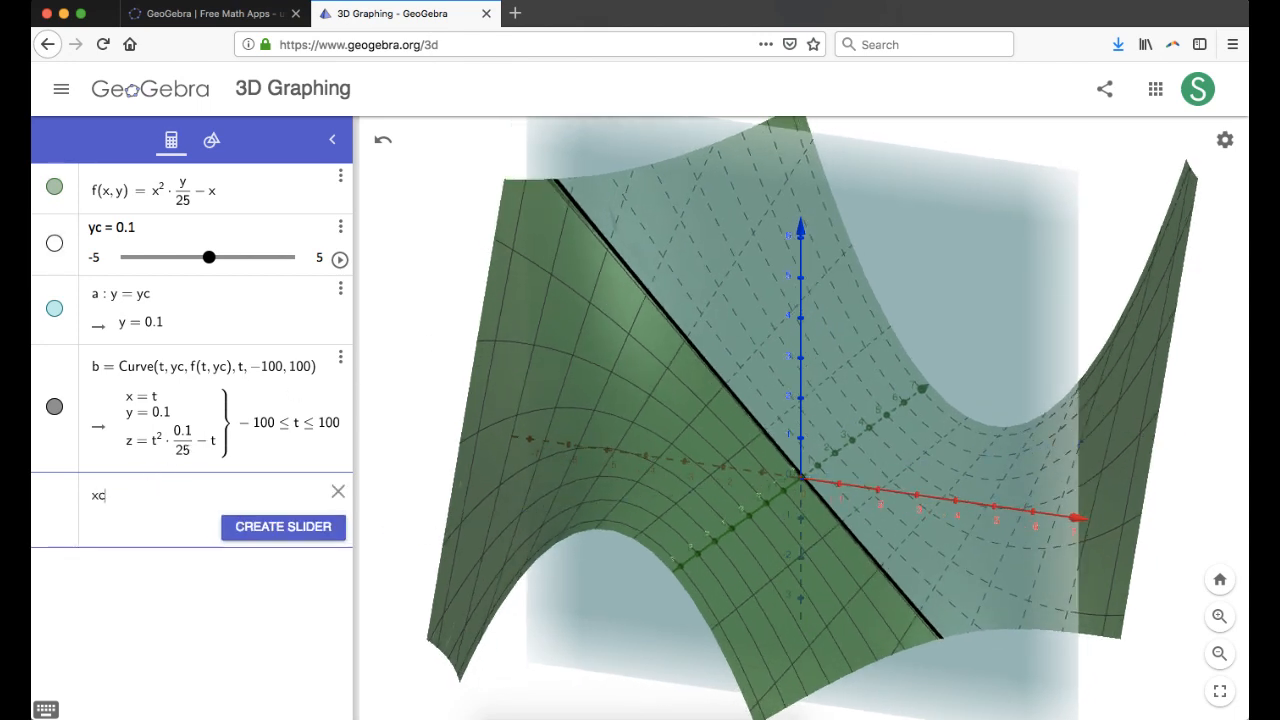
pyautogui.click(271, 528)
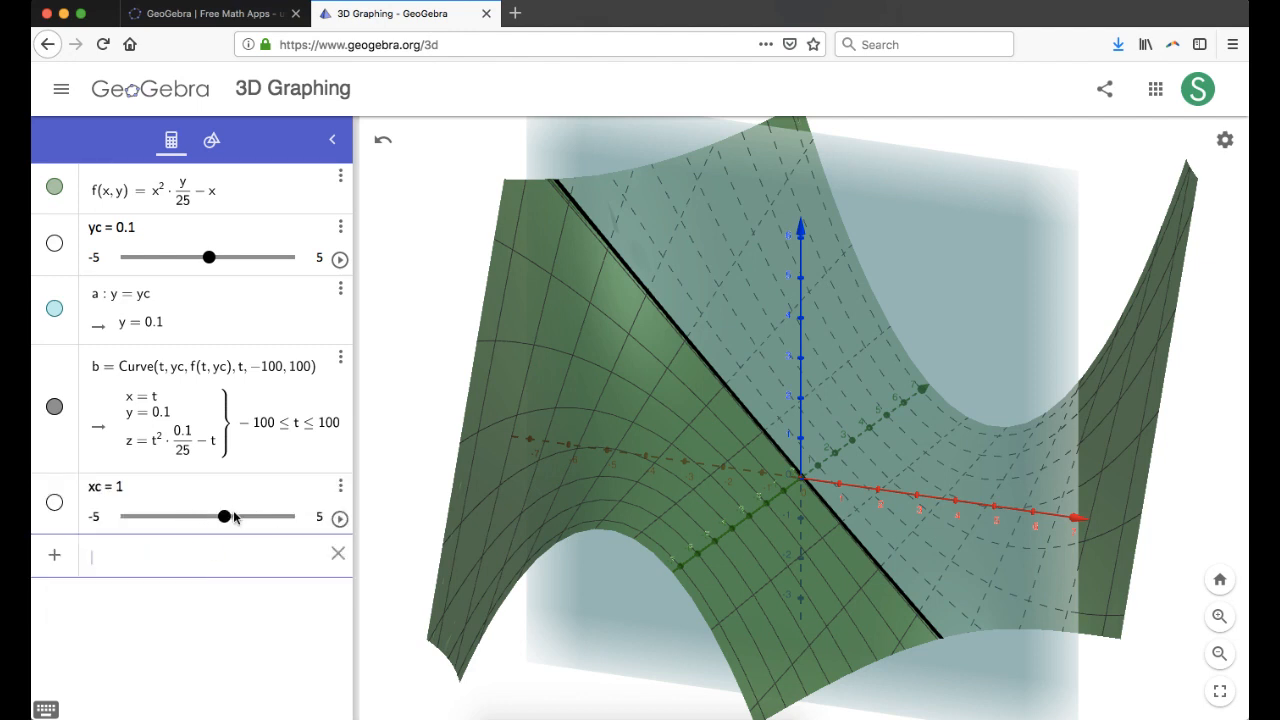
pyautogui.moveTo(218, 518); pyautogui.dragTo(260, 518)
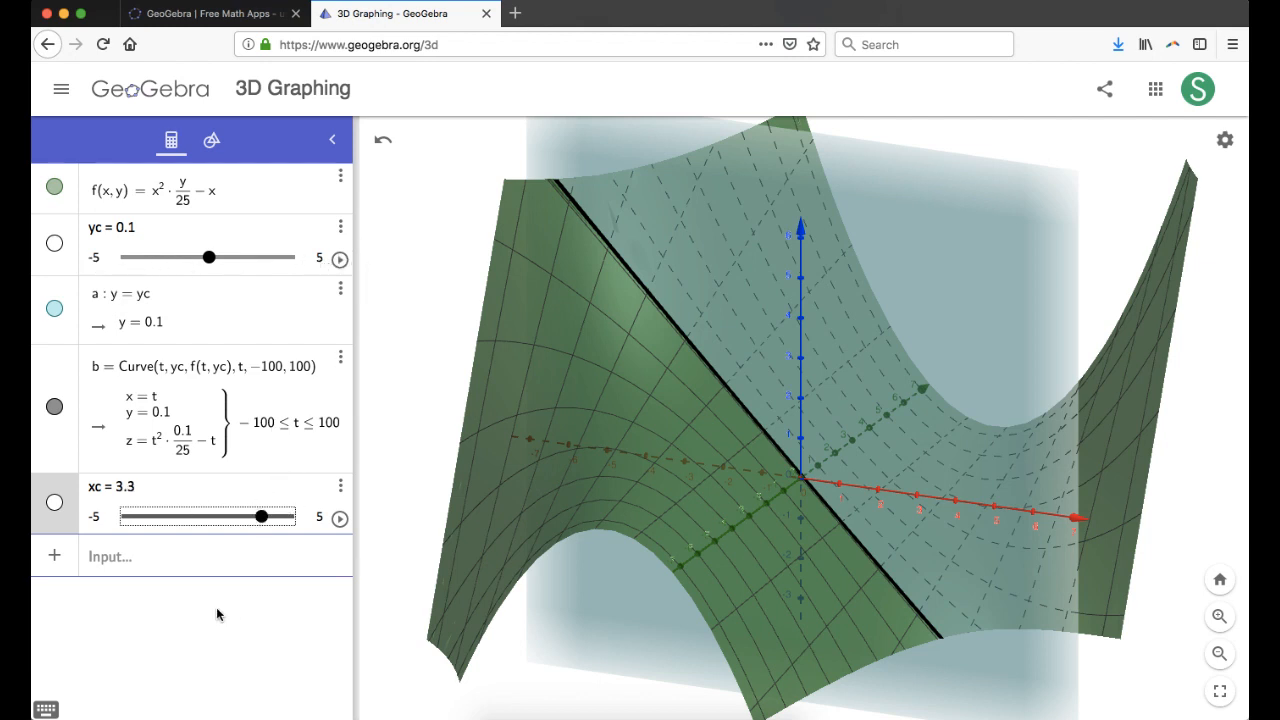
# Step: Plot the point (xc, yc, f(xc, yc)) on the surface's trace curve
pyautogui.click(166, 557)
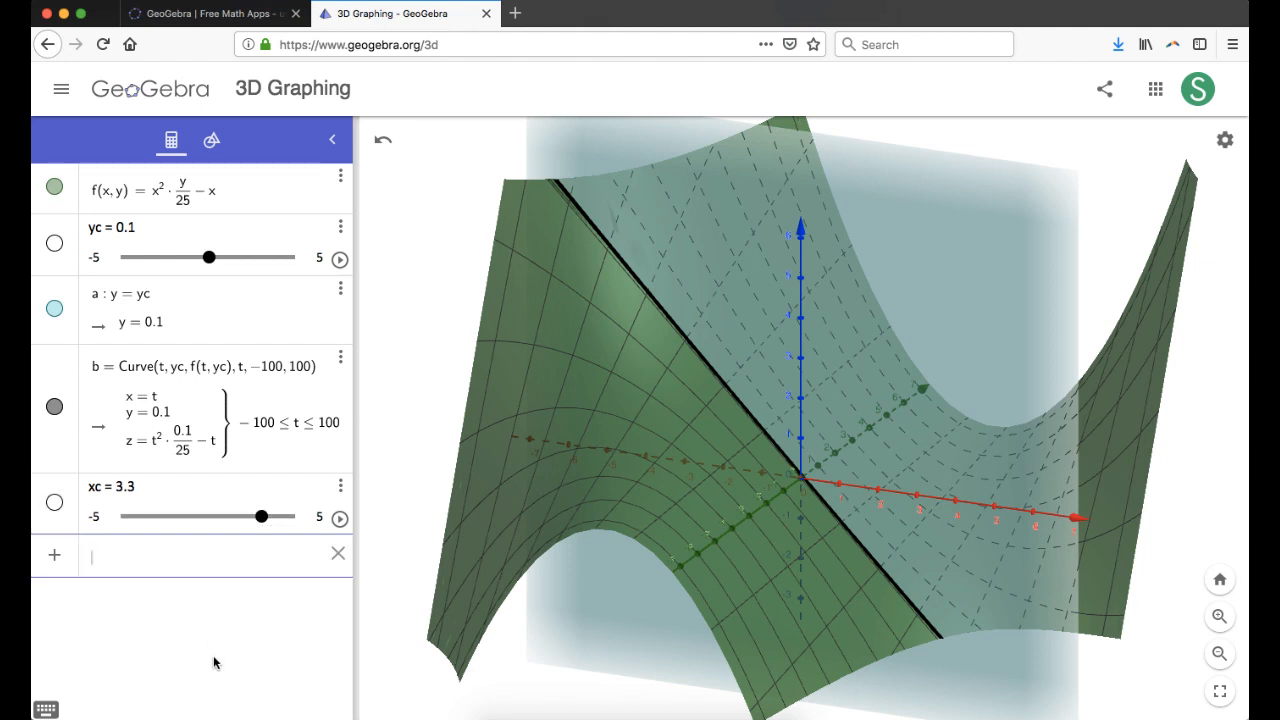
pyautogui.write('(')
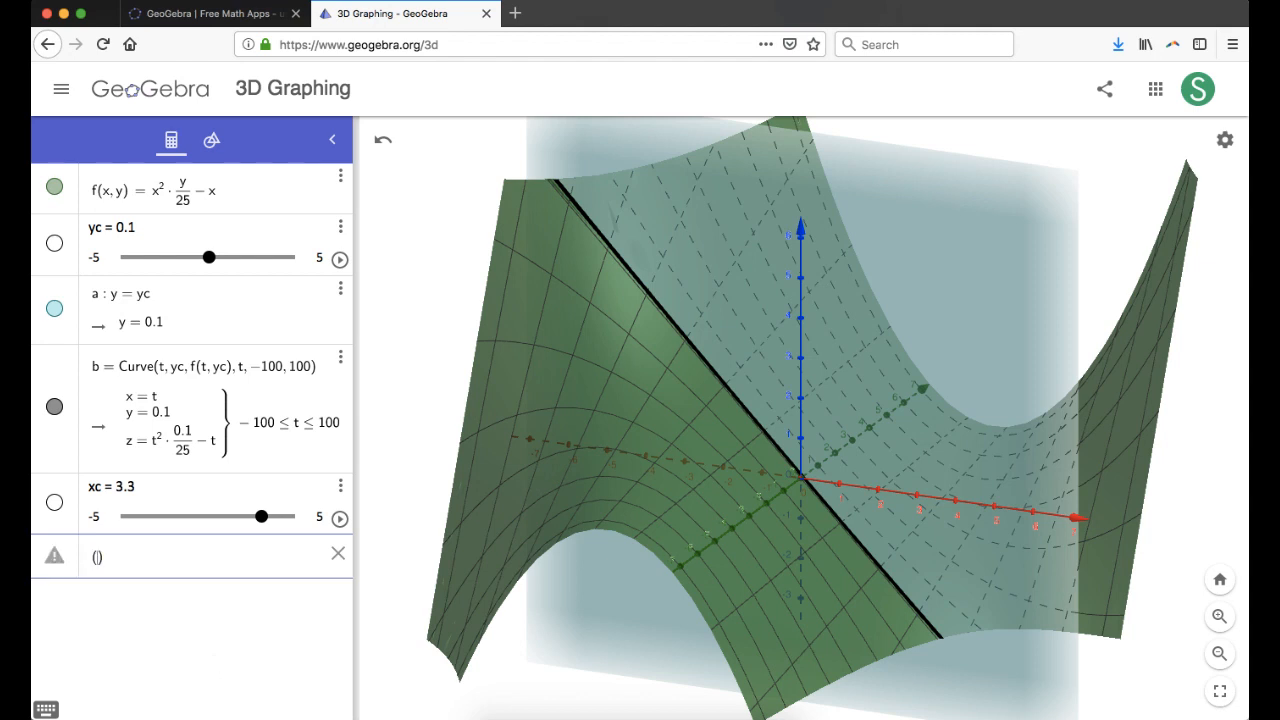
pyautogui.write('xc')
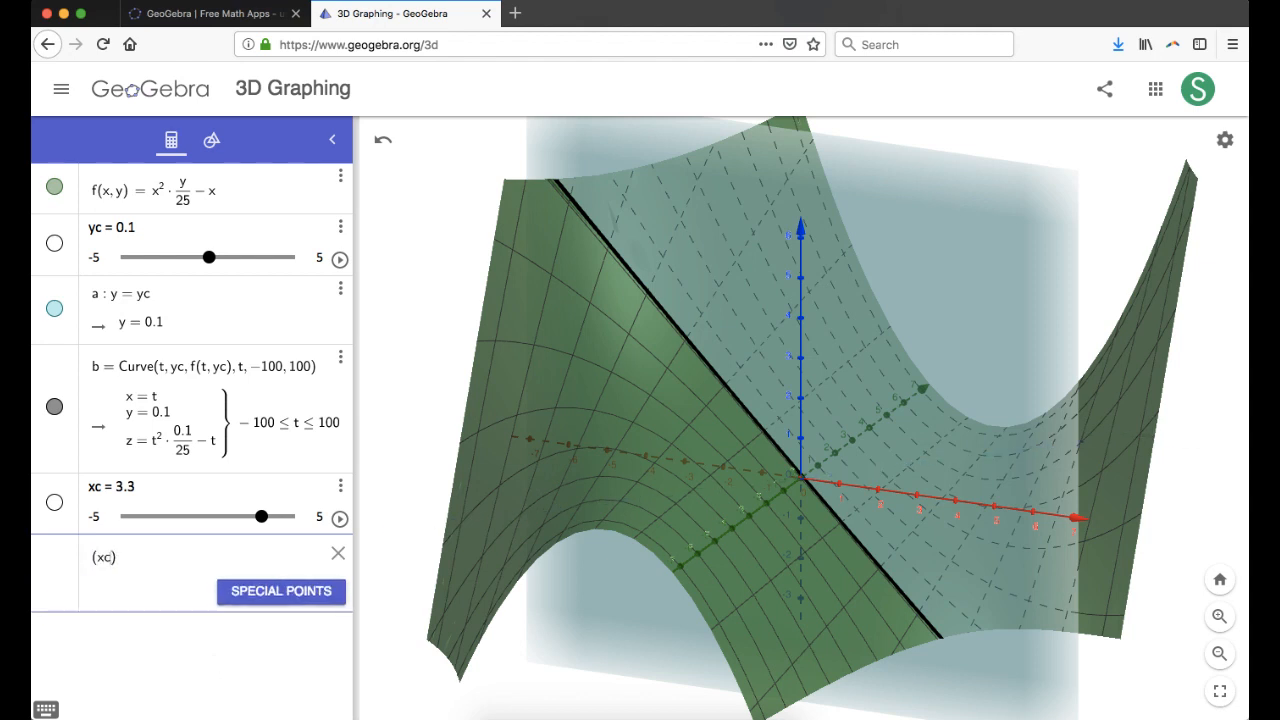
pyautogui.write(', yc')
pyautogui.press('Return')
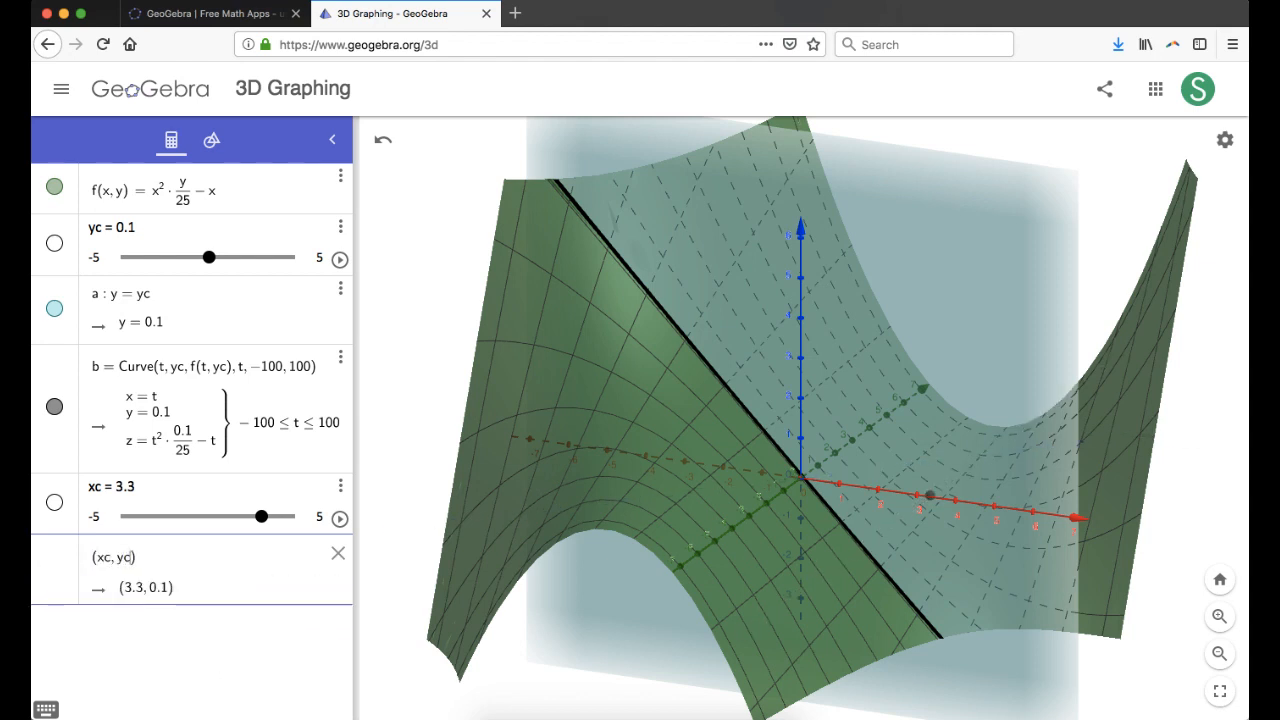
pyautogui.write(', ')
pyautogui.write('f(xc, ')
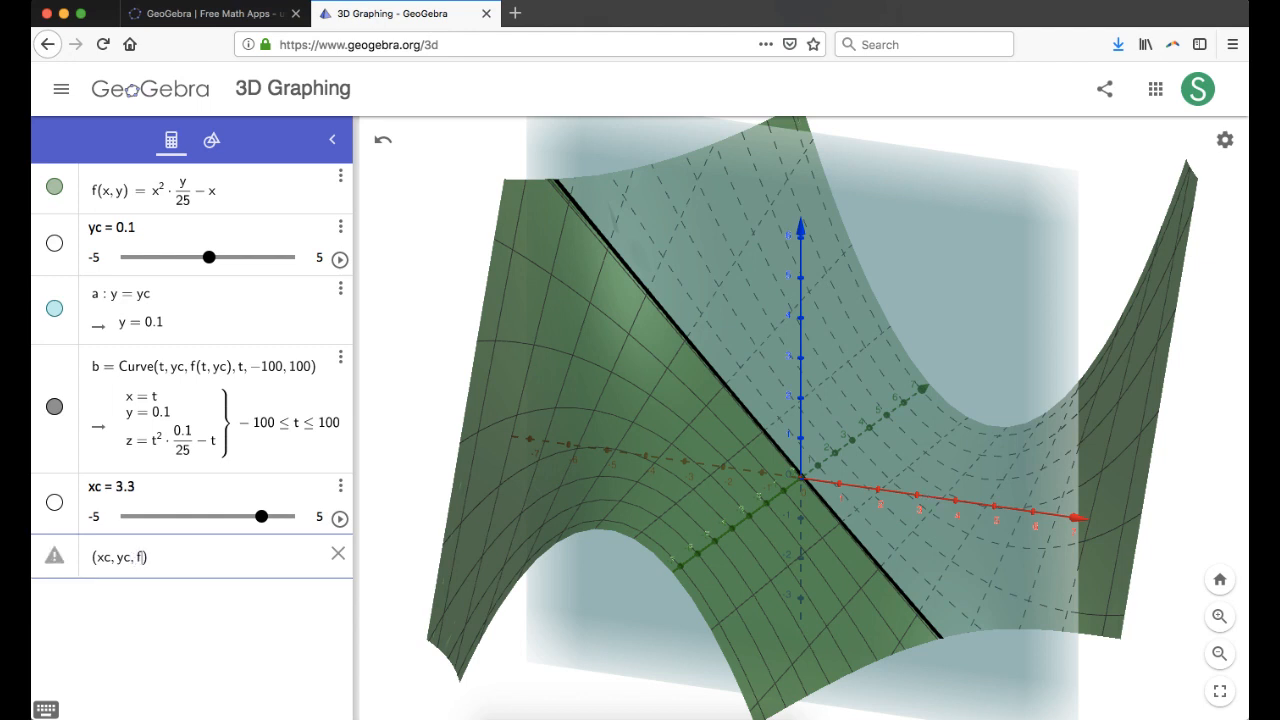
pyautogui.write('yc')
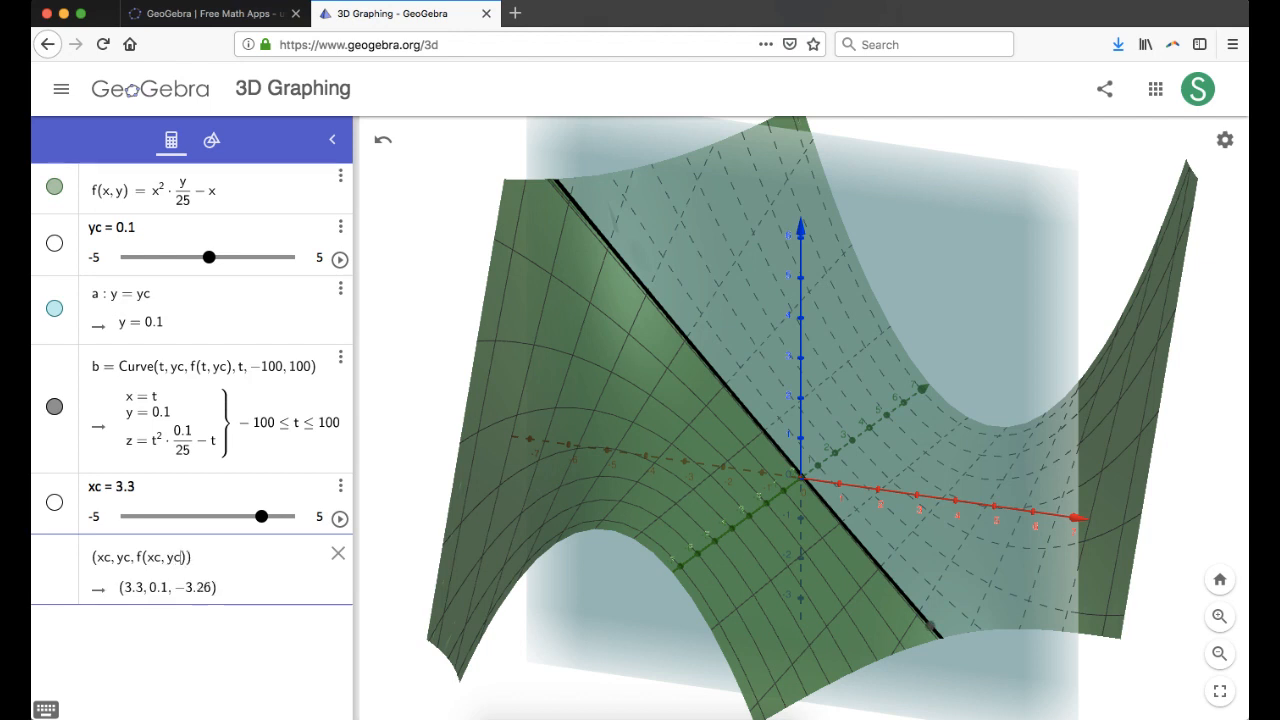
pyautogui.press('Return')
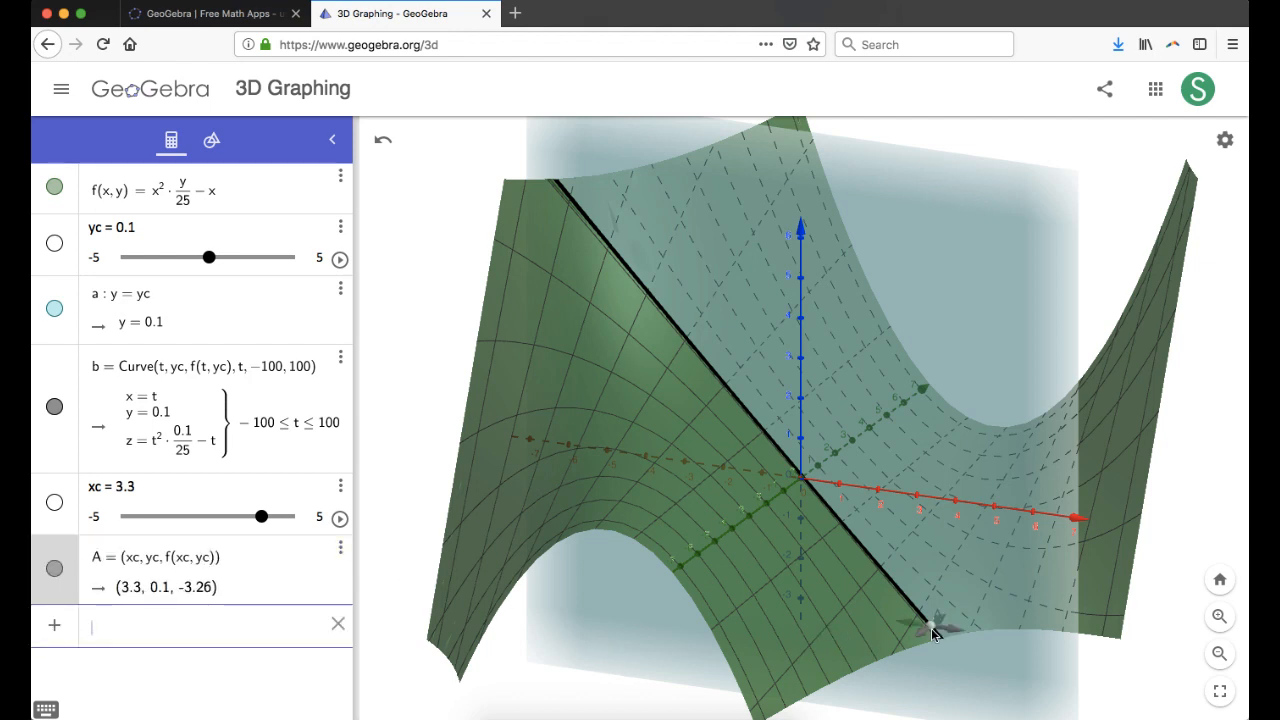
# Step: Move point A along the surface by setting the xc slider to -4 and the yc slider to -3.4
pyautogui.click(262, 517)
pyautogui.moveTo(262, 517); pyautogui.dragTo(143, 472)
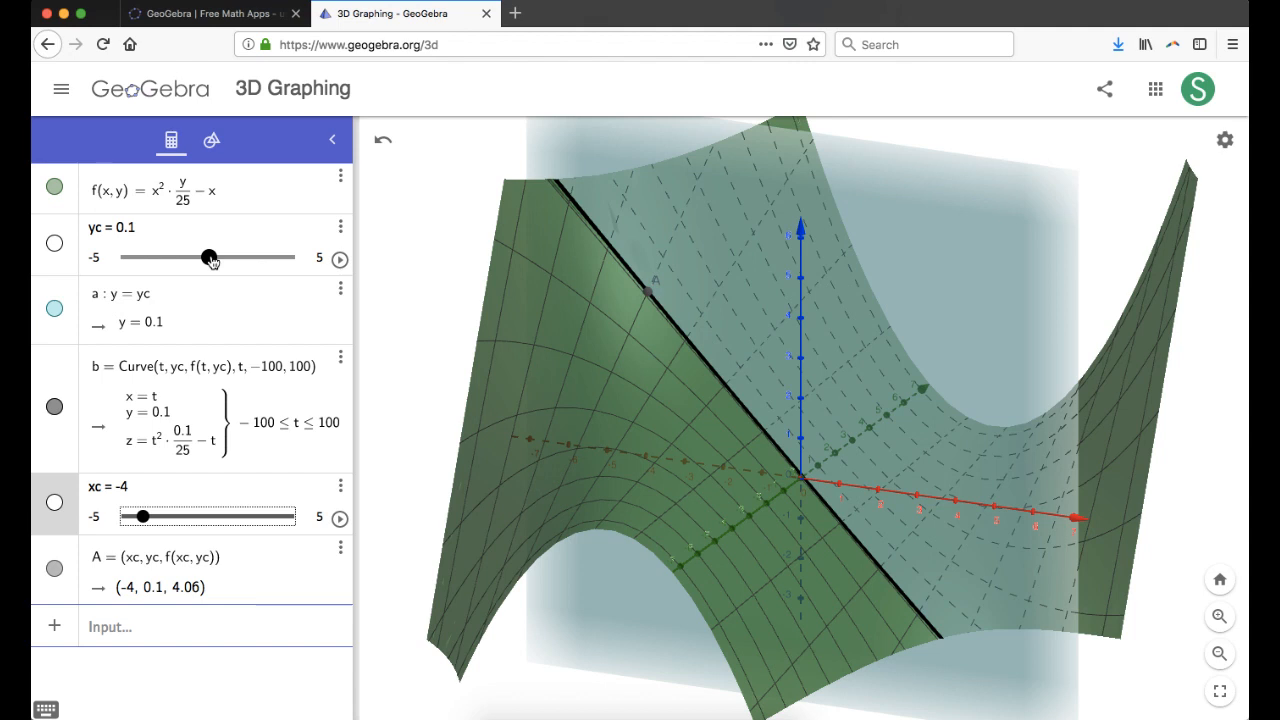
pyautogui.click(210, 258)
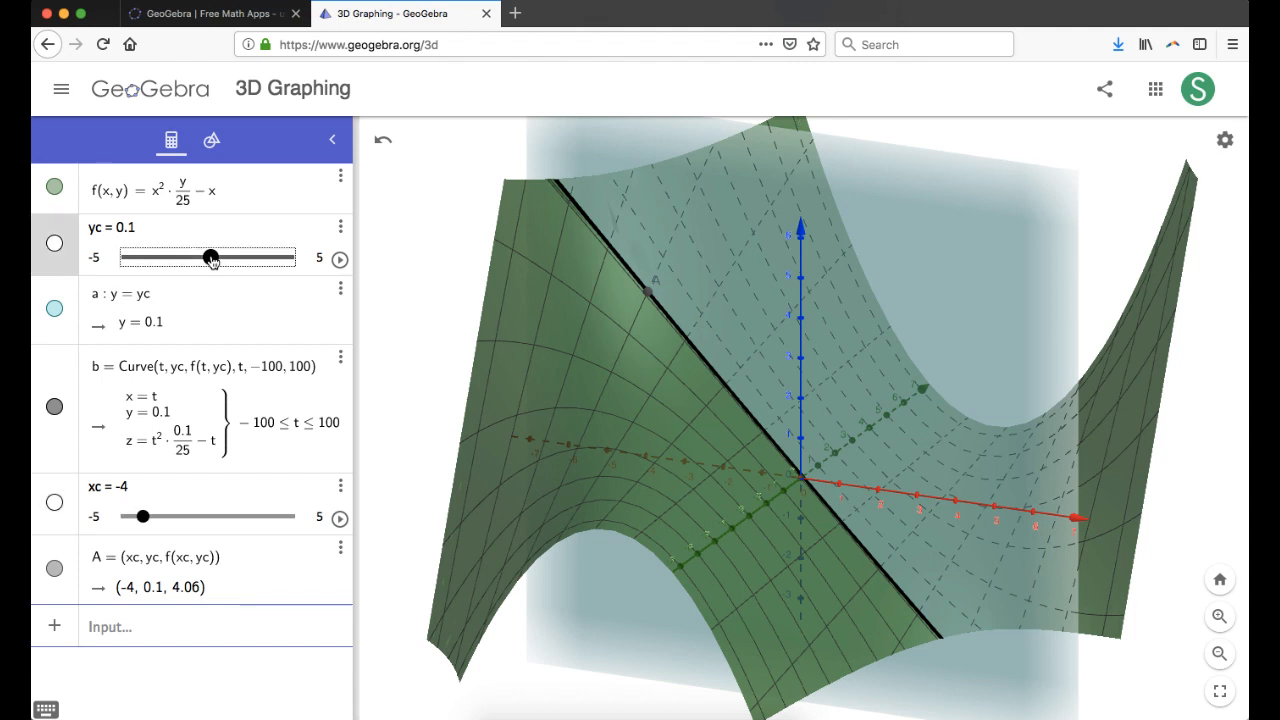
pyautogui.moveTo(210, 258); pyautogui.dragTo(150, 355)
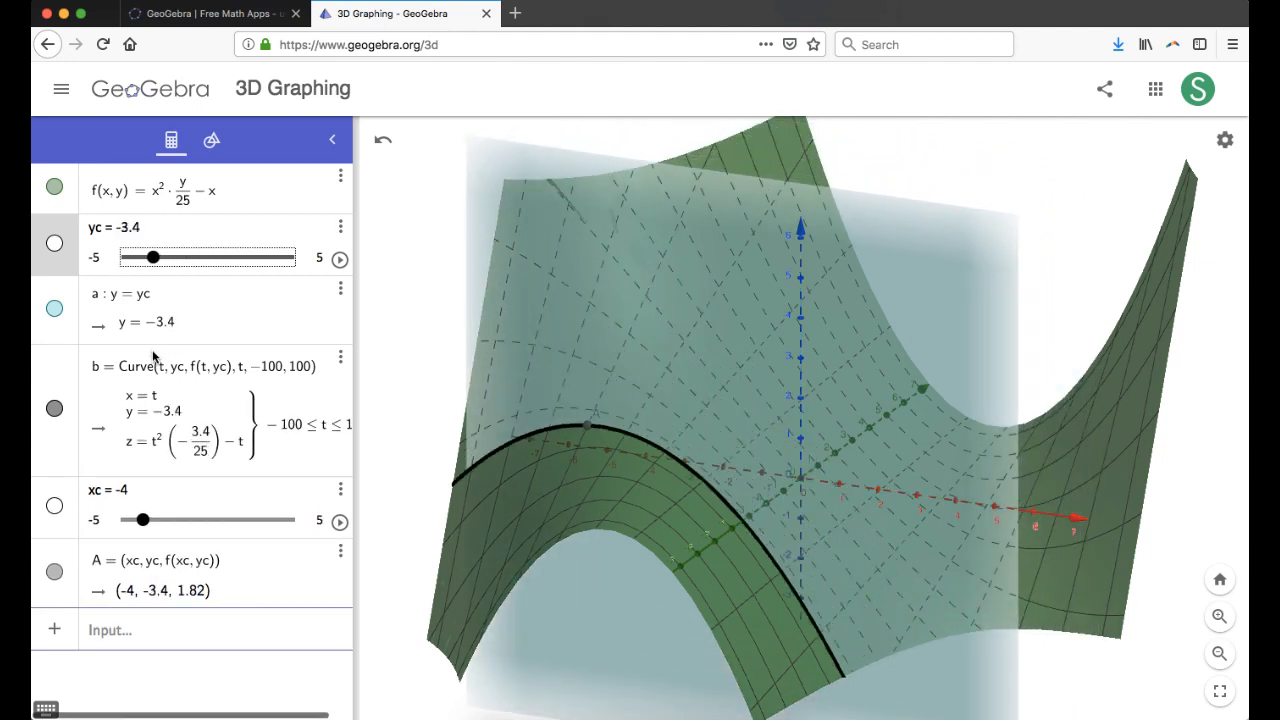
# Step: Toggle the surface f(x, y) off and on to examine point A on the trace curve, leaving the surface shown
pyautogui.click(54, 189)
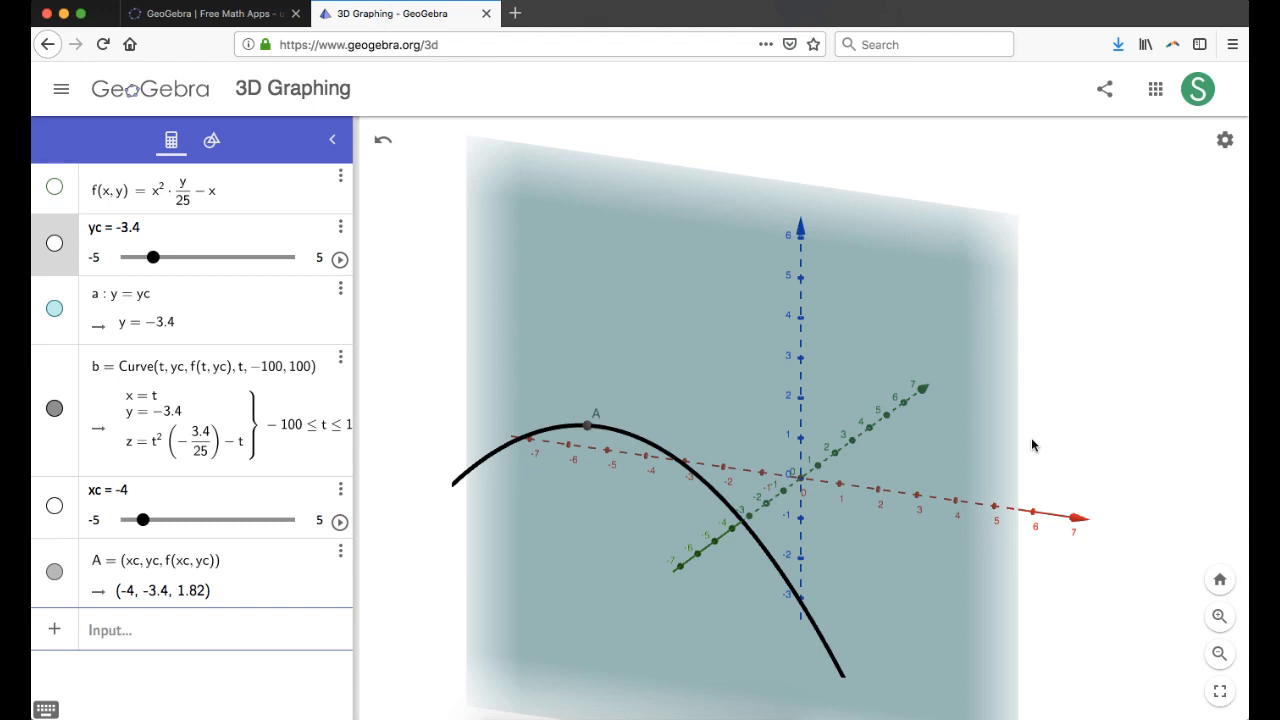
pyautogui.moveTo(1033, 445)
pyautogui.mouseDown()
pyautogui.moveTo(969, 437)
pyautogui.moveTo(1057, 443)
pyautogui.moveTo(1049, 433)
pyautogui.mouseUp()
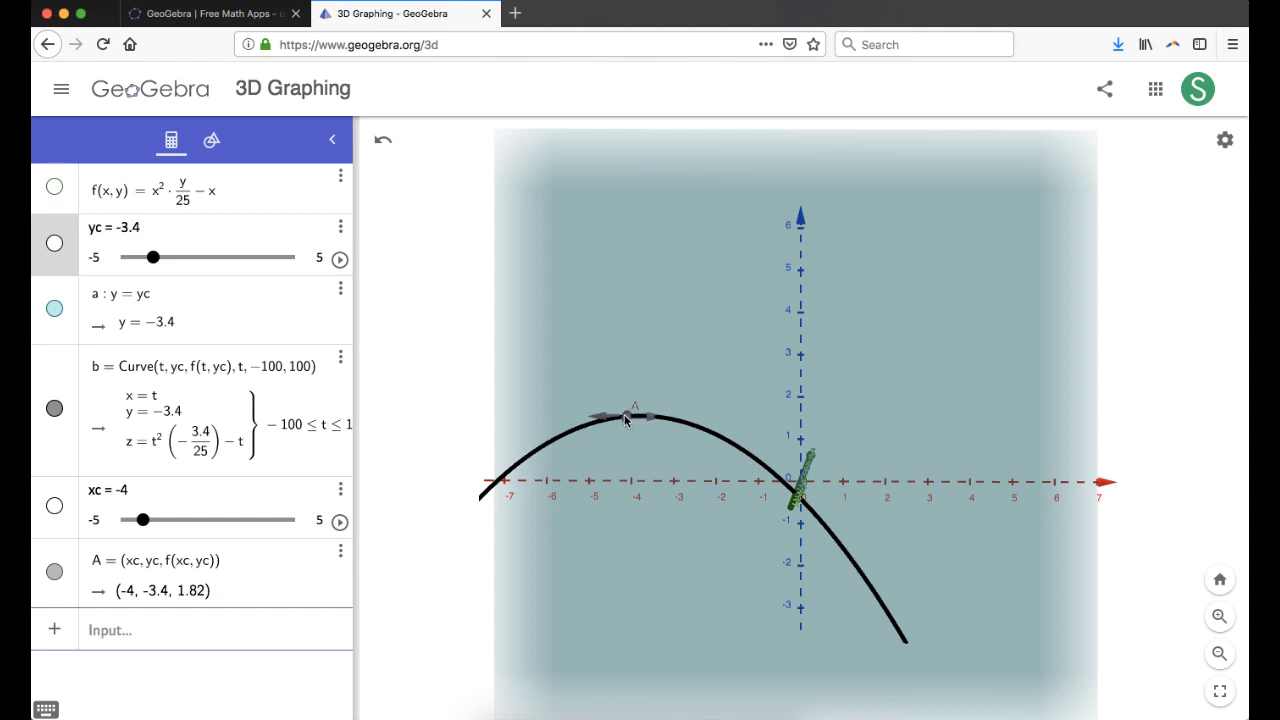
pyautogui.click(54, 188)
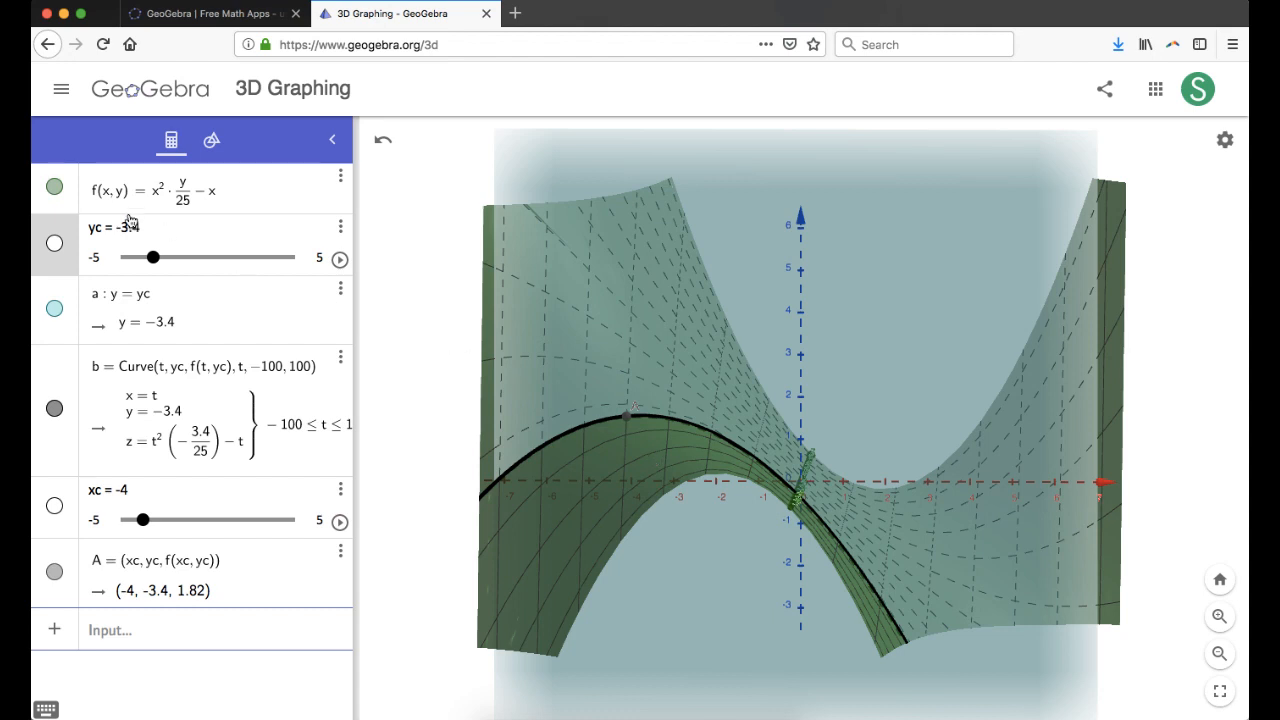
pyautogui.click(54, 187)
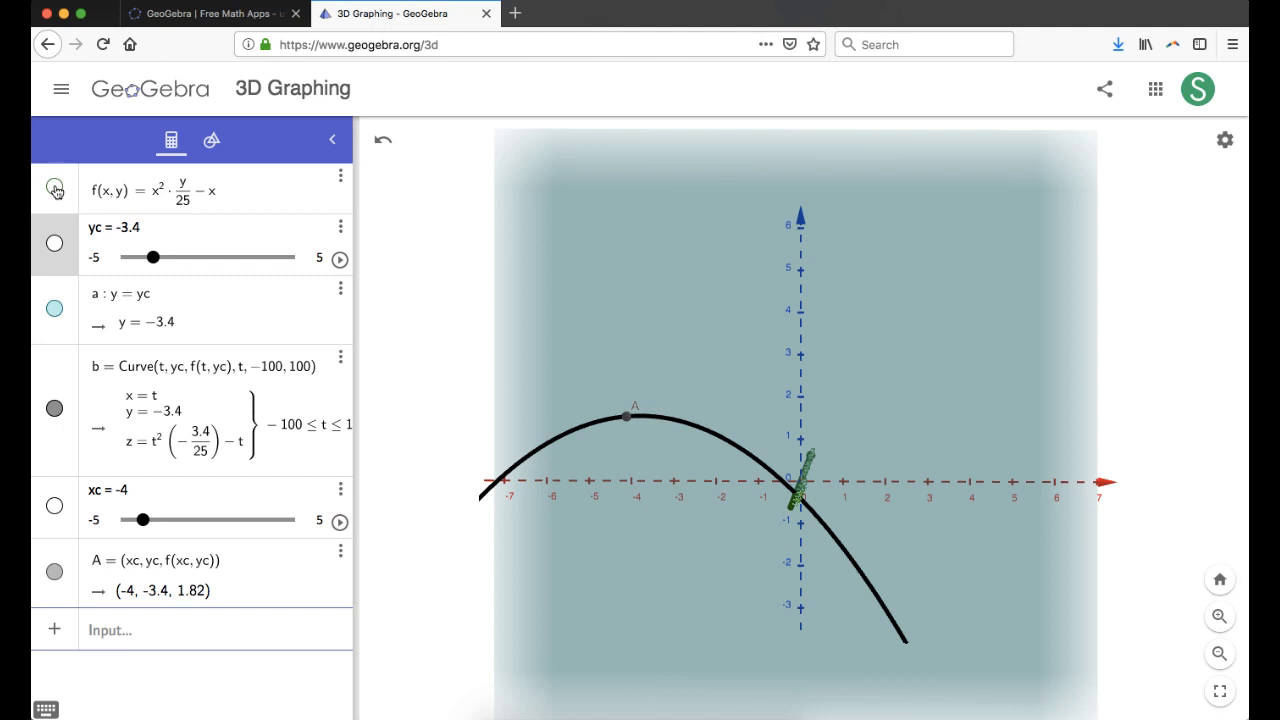
pyautogui.click(54, 188)
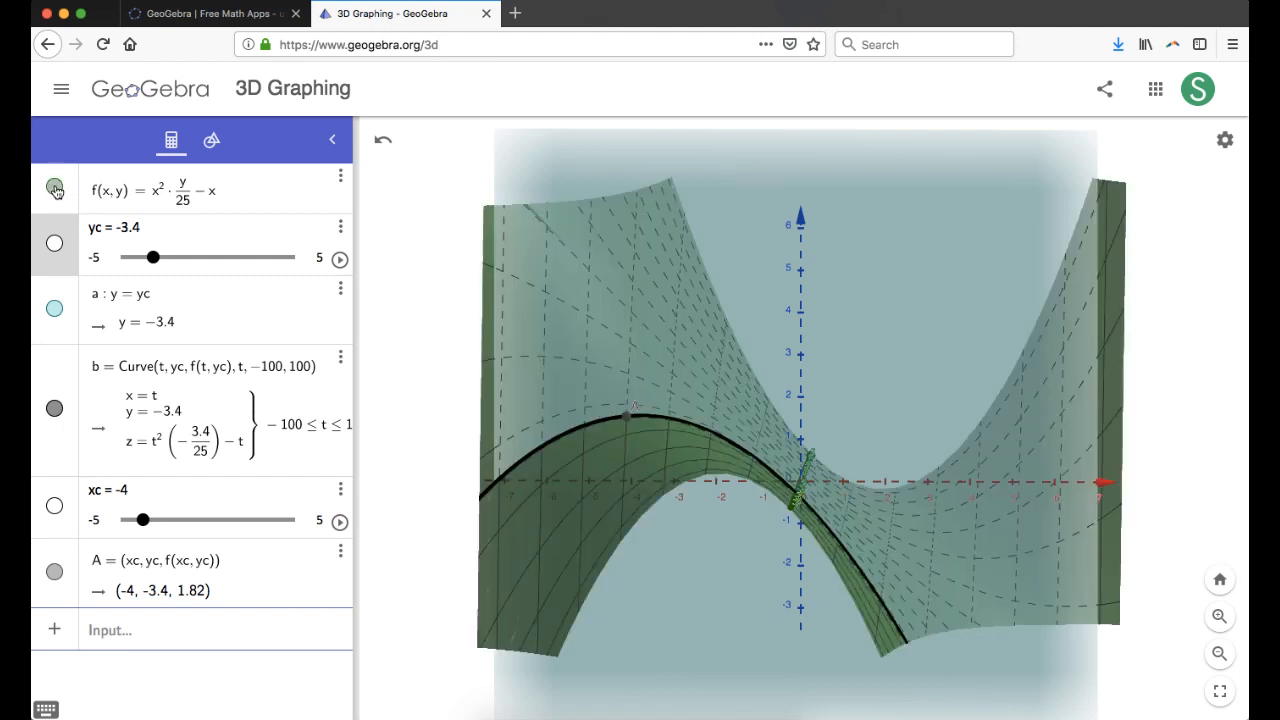
# Step: Add the partial derivative of f with respect to x as derivative(f, x) and hide its surface
pyautogui.click(117, 632)
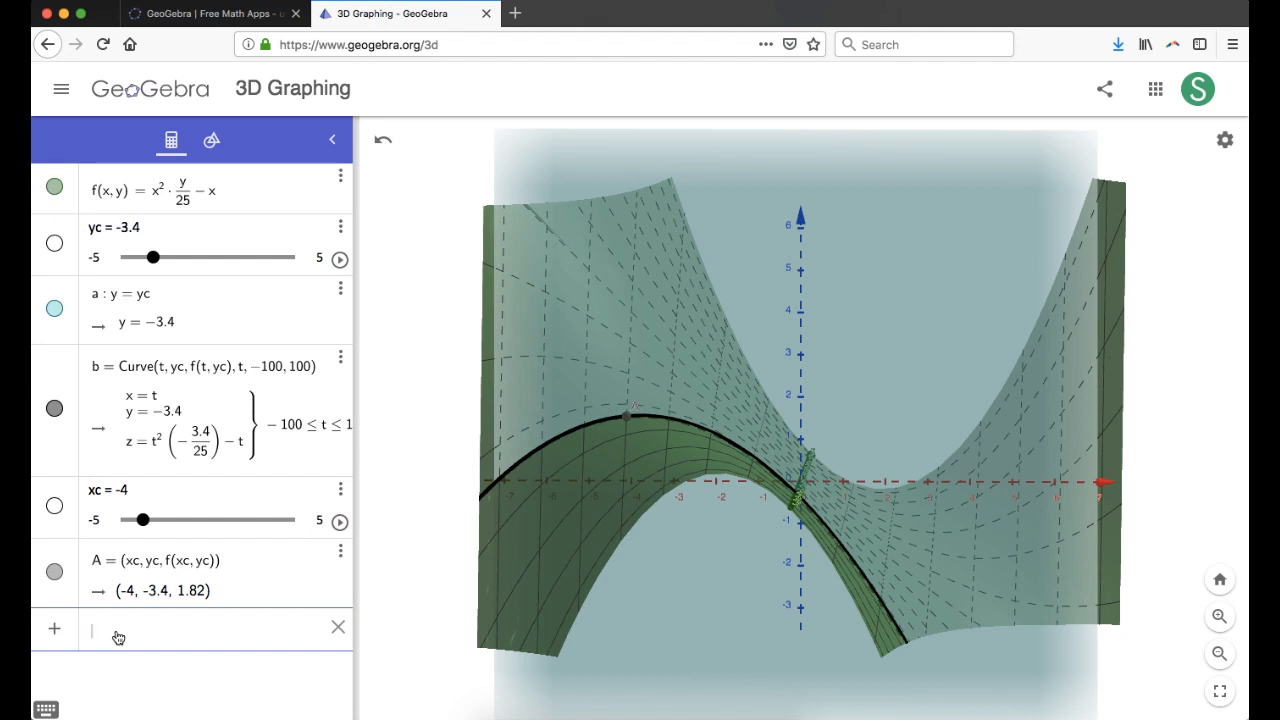
pyautogui.write('de')
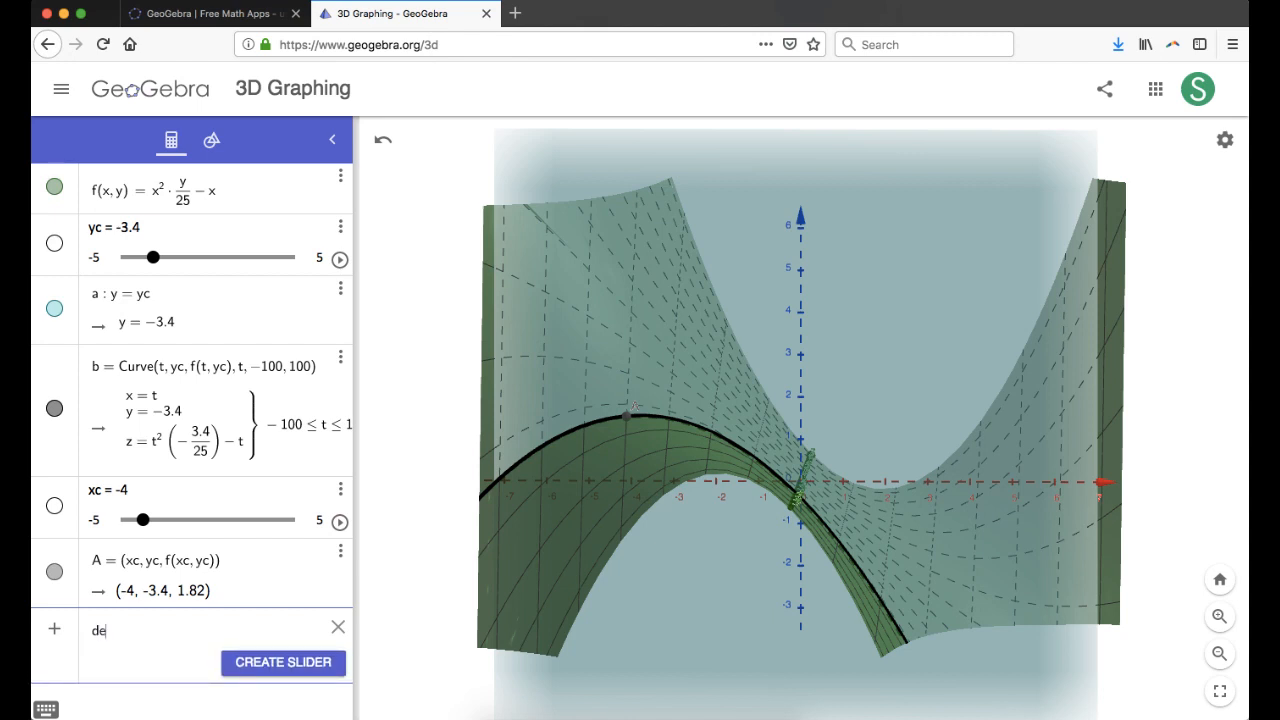
pyautogui.write('rivative')
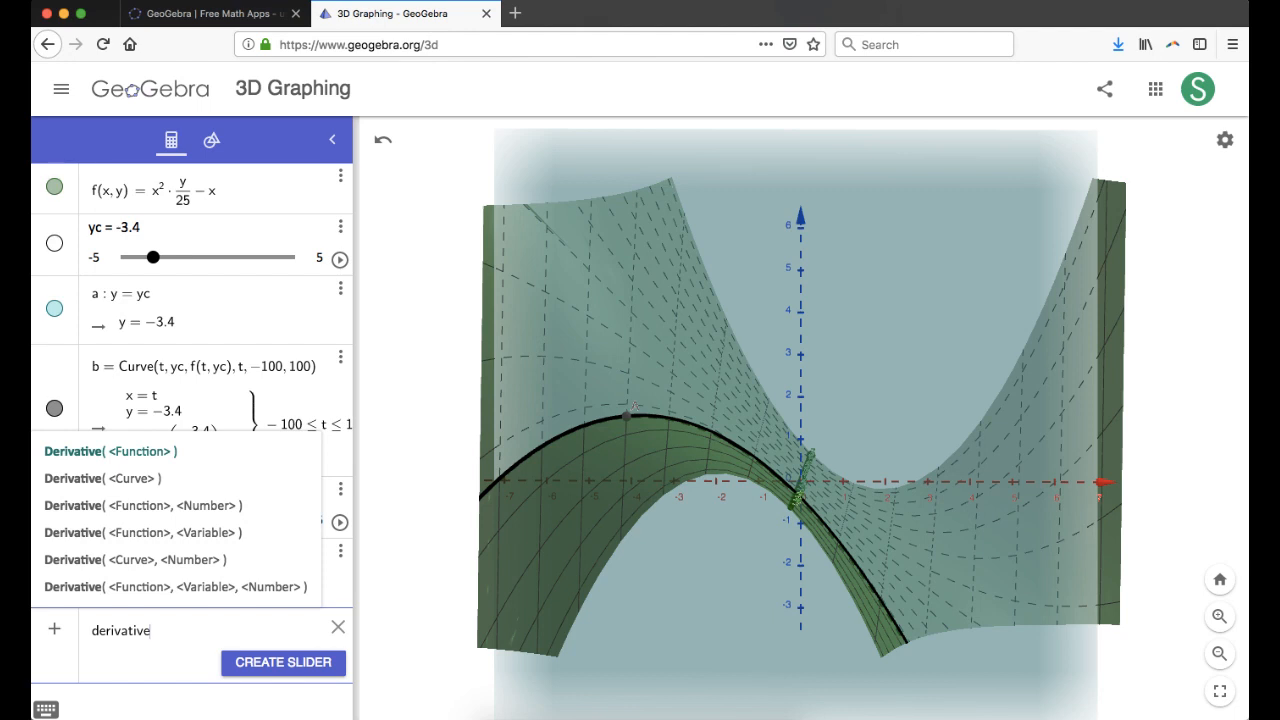
pyautogui.write('(f')
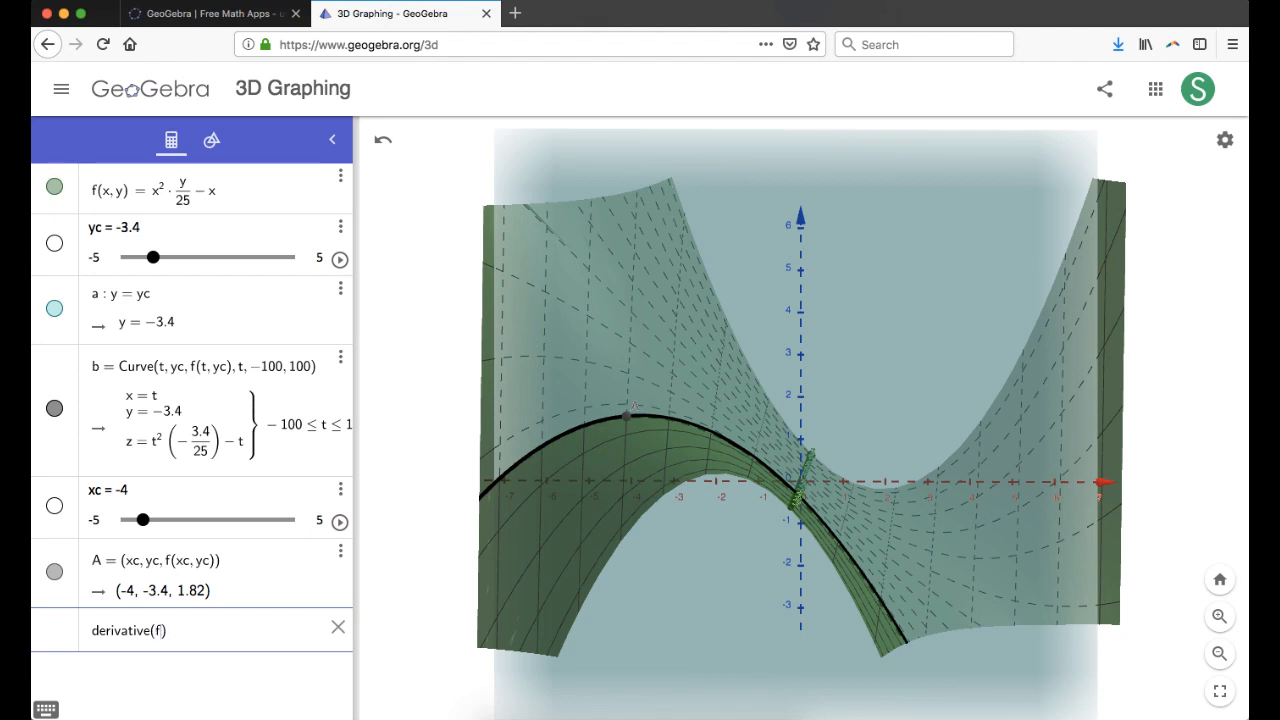
pyautogui.write(',')
pyautogui.write('x')
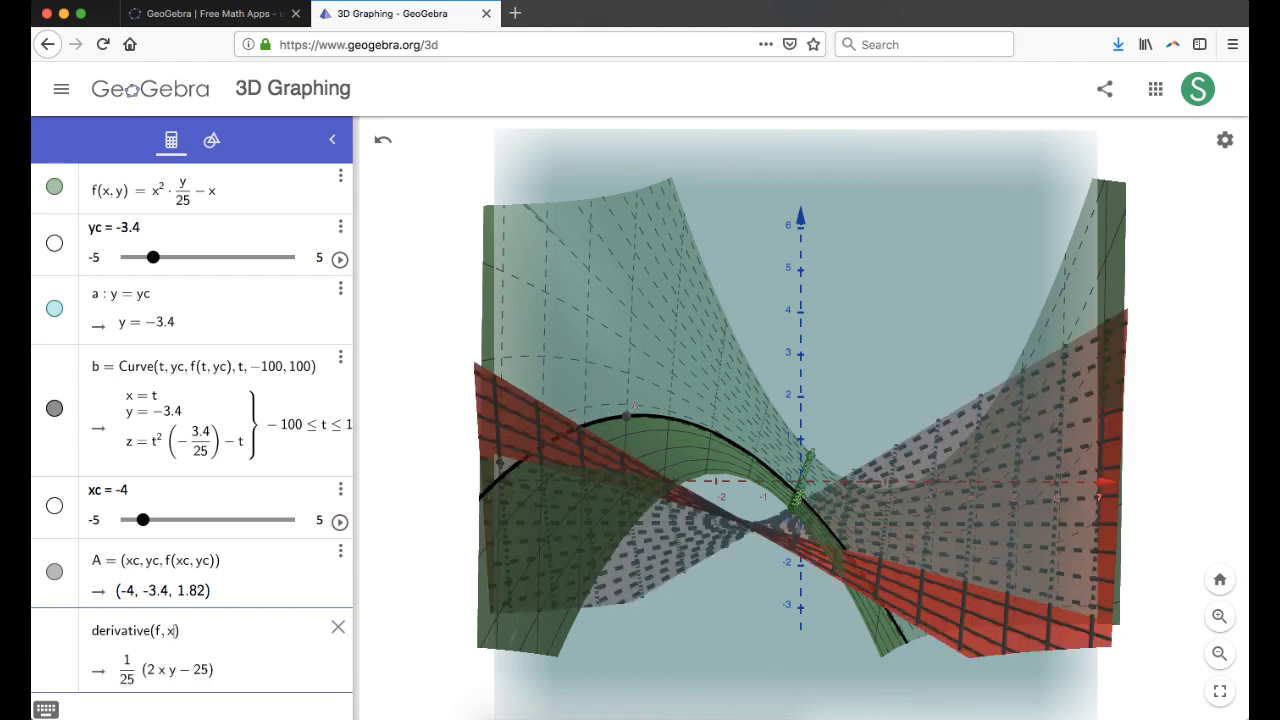
pyautogui.press('Return')
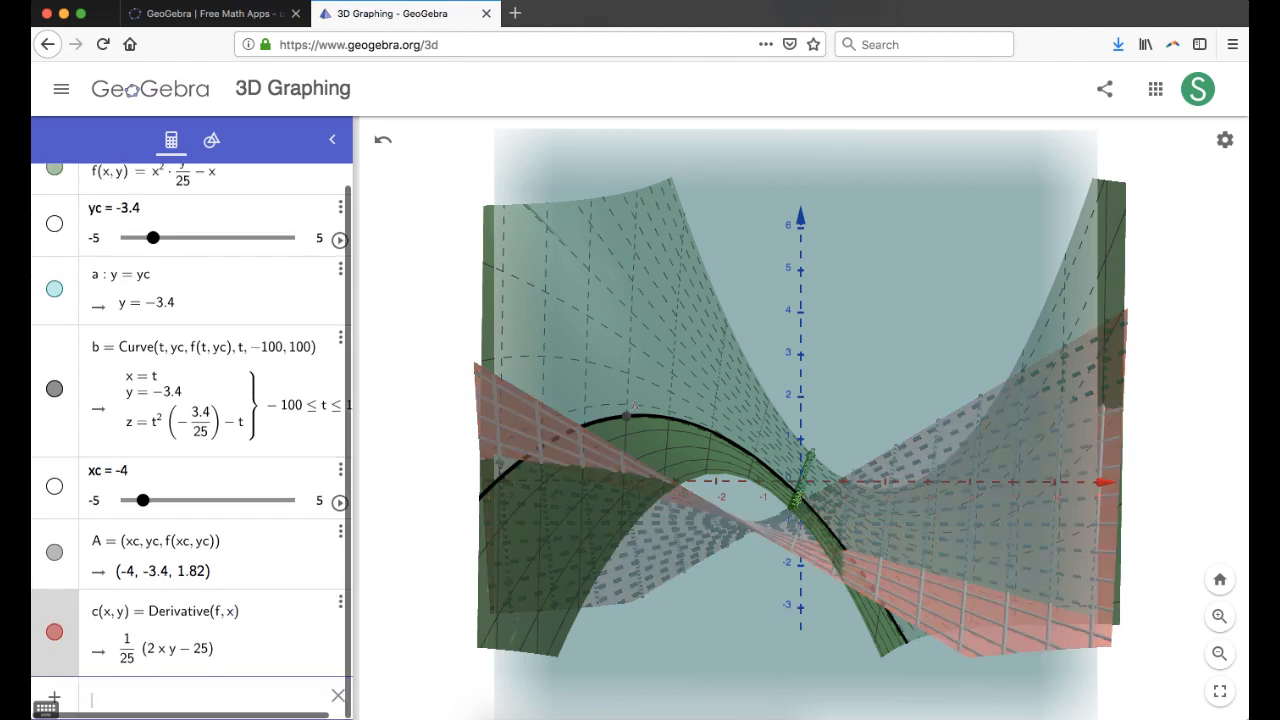
pyautogui.click(54, 634)
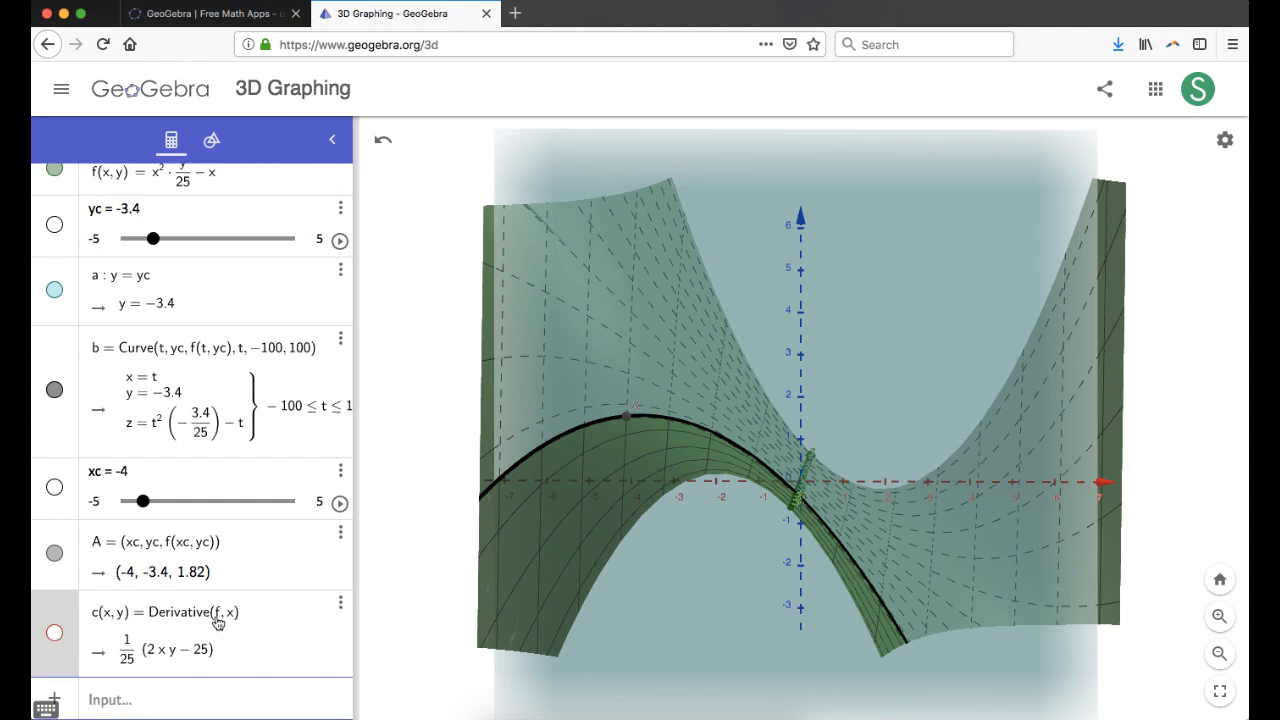
# Step: Rename the partial derivative function Derivative(f, x) as fx
pyautogui.click(102, 618)
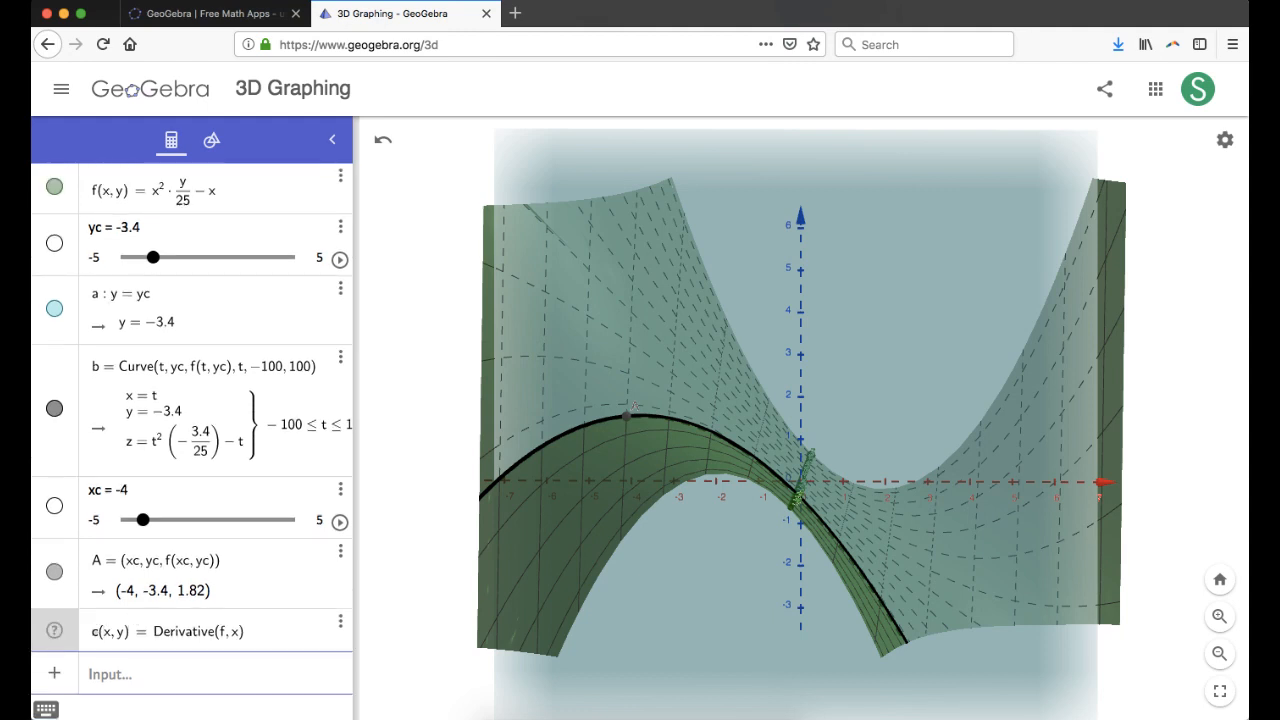
pyautogui.press('BackSpace')
pyautogui.write('fx')
pyautogui.press('Return')
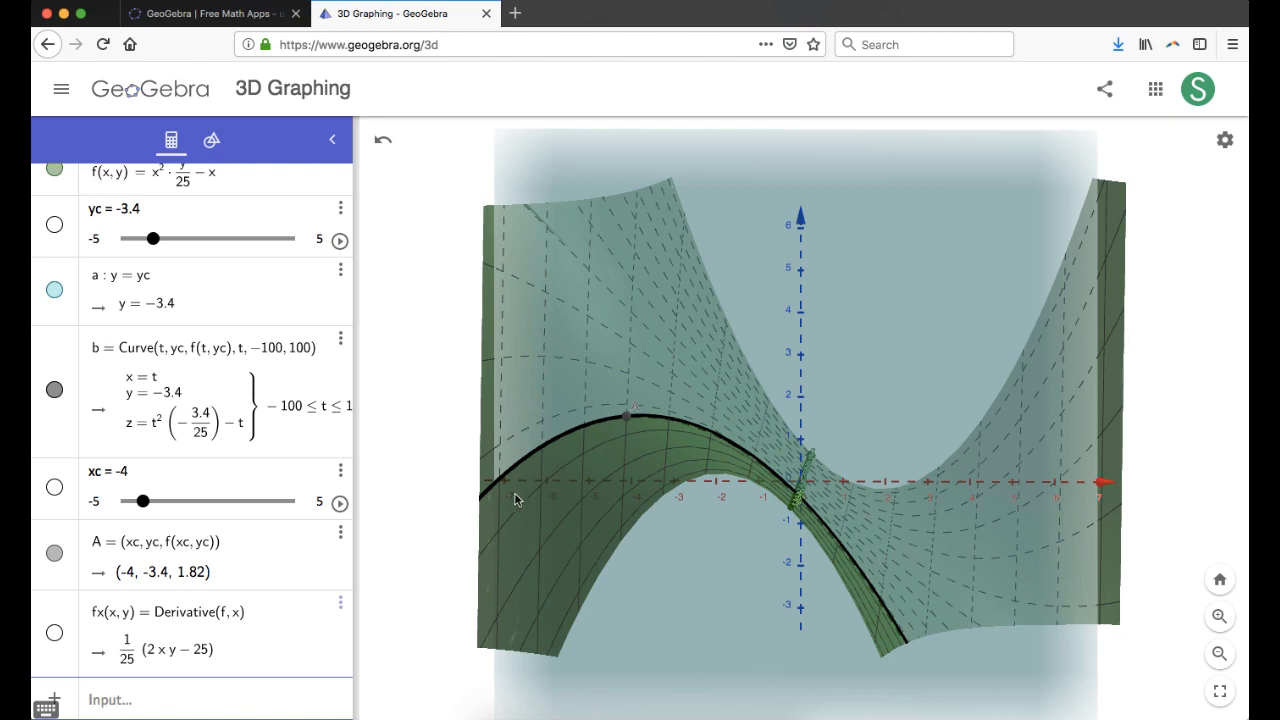
# Step: Evaluate the partial derivative at point A by entering fx(xc, yc)
pyautogui.moveTo(514, 497)
pyautogui.mouseDown()
pyautogui.moveTo(477, 507)
pyautogui.moveTo(515, 513)
pyautogui.mouseUp()
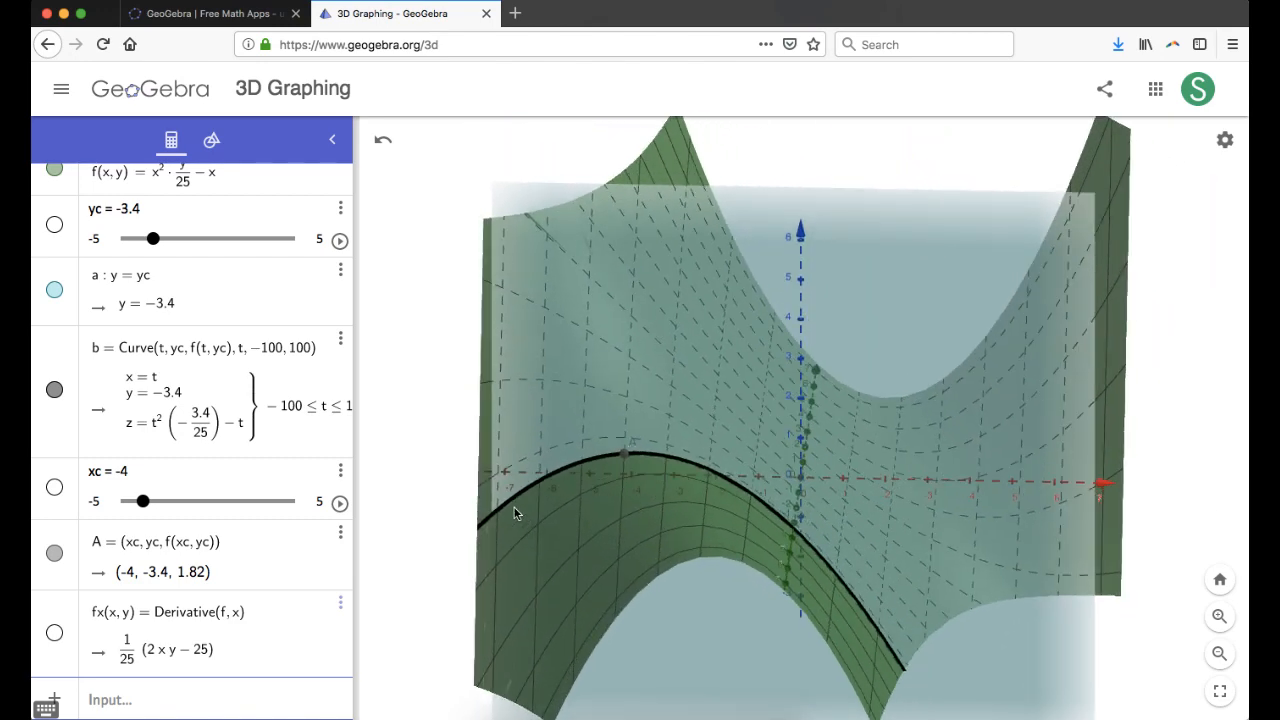
pyautogui.click(125, 700)
pyautogui.write('fx(xc)')
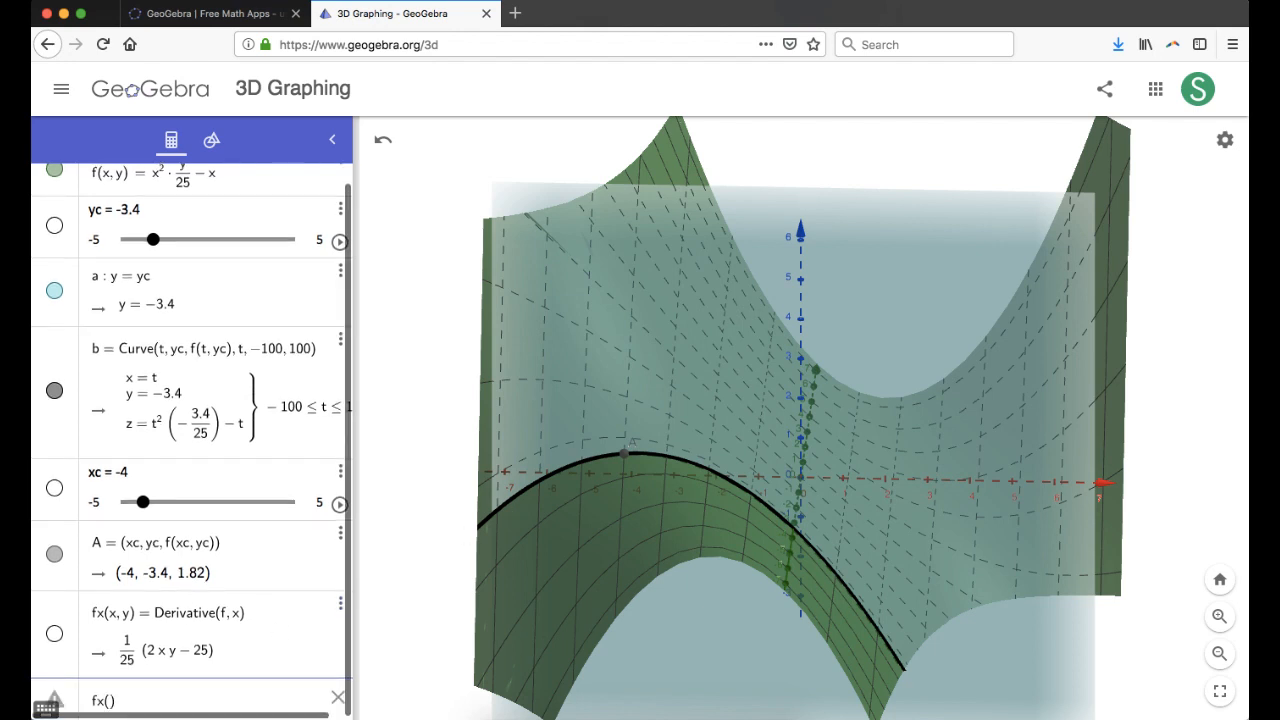
pyautogui.write(',yc')
pyautogui.press('Return')
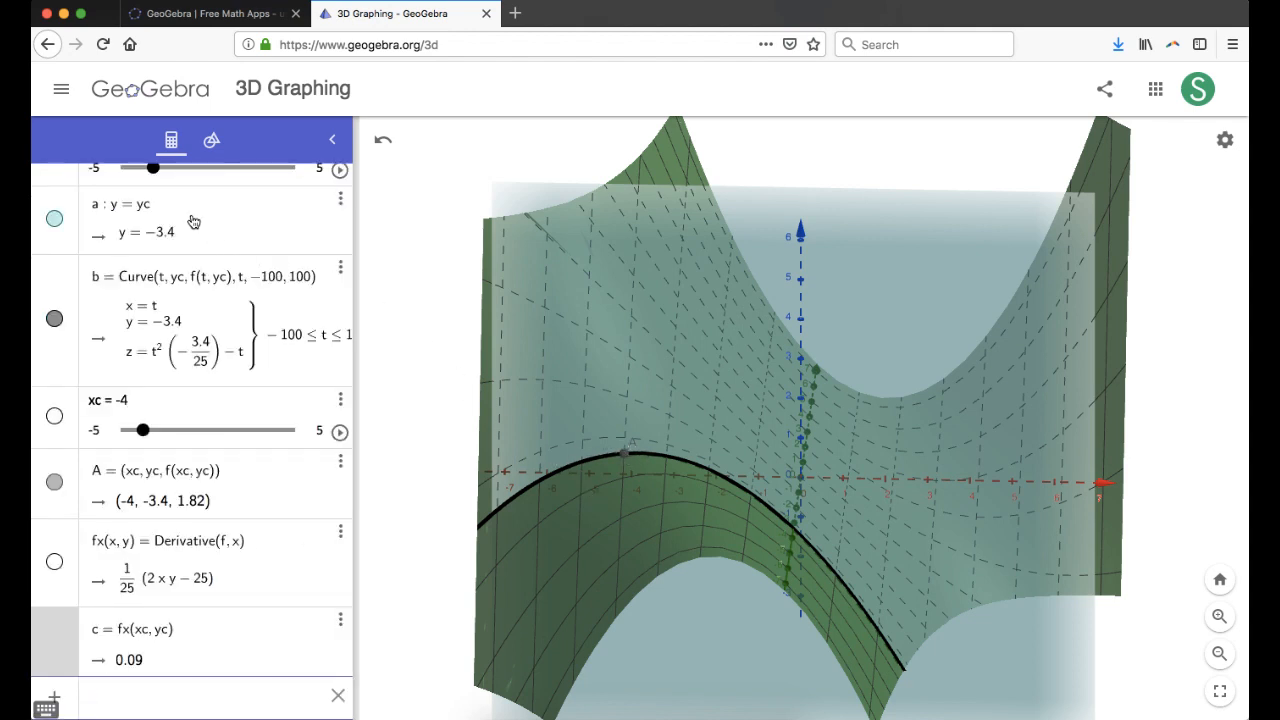
pyautogui.scroll(3, 158, 220)
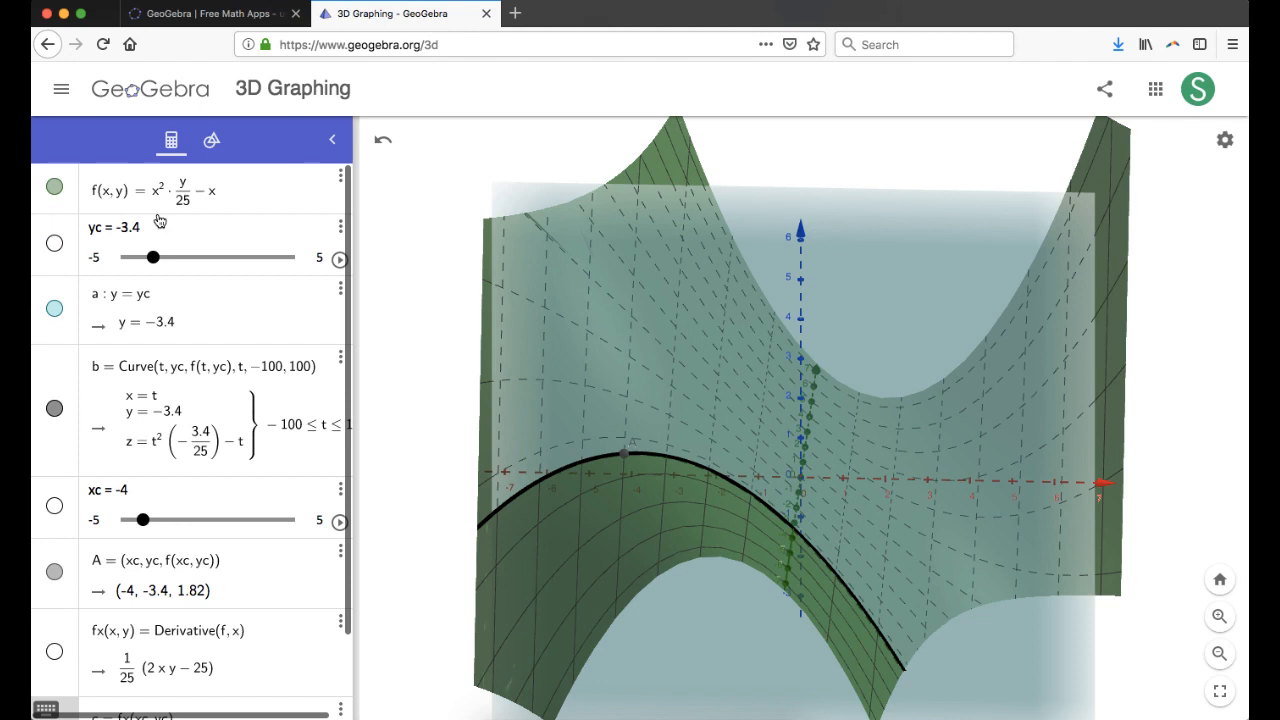
# Step: Hide the surface f(x, y) and slide xc to 1.2 to compare the slope at point A on the trace curve
pyautogui.click(54, 187)
pyautogui.moveTo(452, 311)
pyautogui.mouseDown()
pyautogui.moveTo(465, 296)
pyautogui.moveTo(455, 293)
pyautogui.mouseUp()
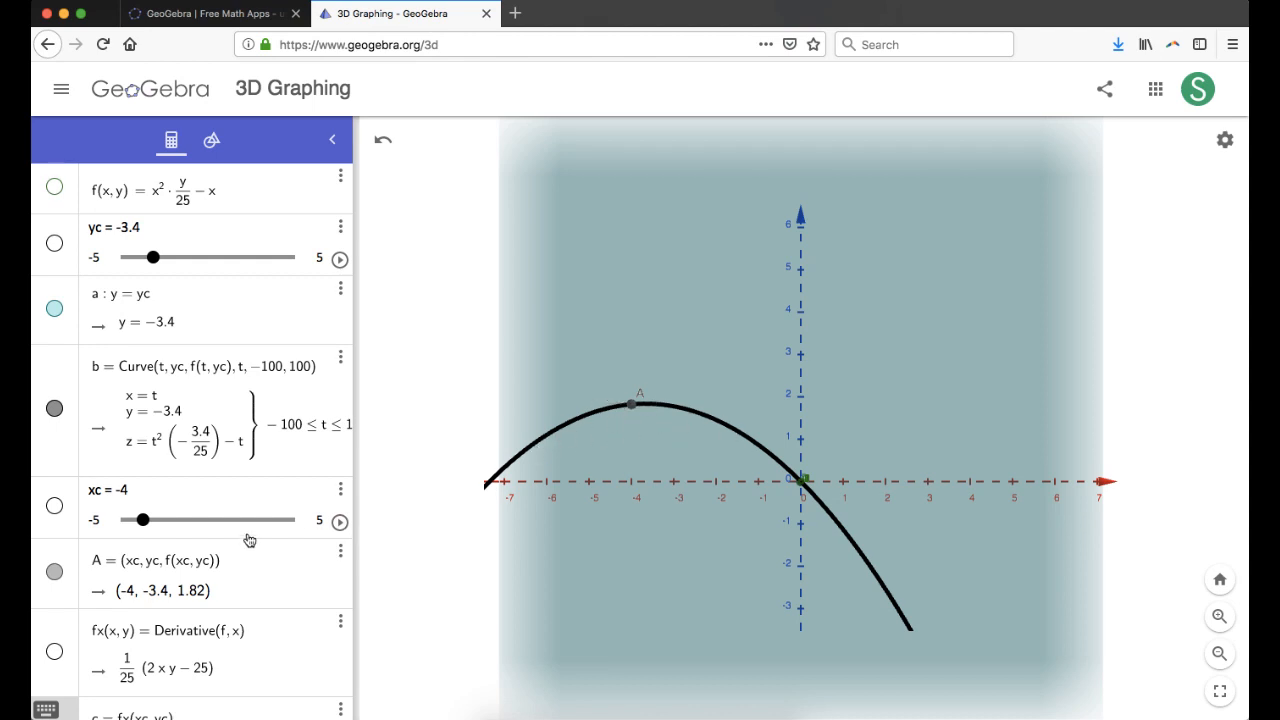
pyautogui.scroll(-2, 220, 538)
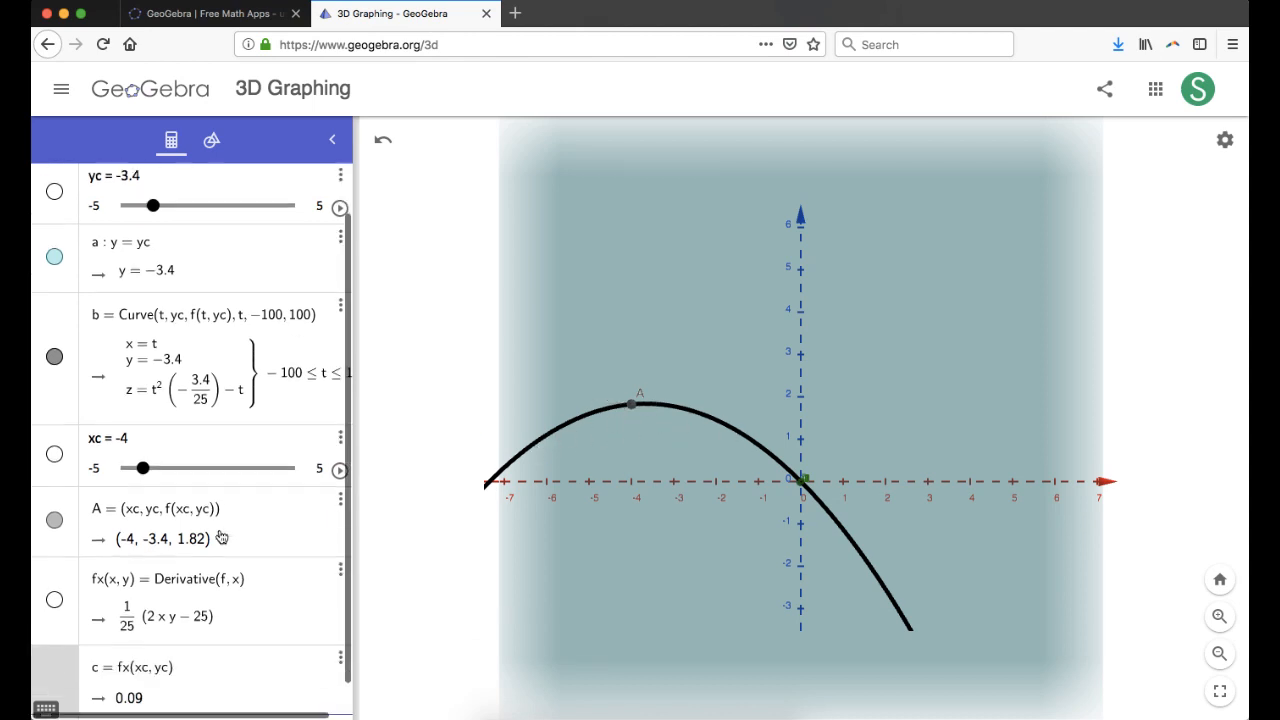
pyautogui.click(141, 431)
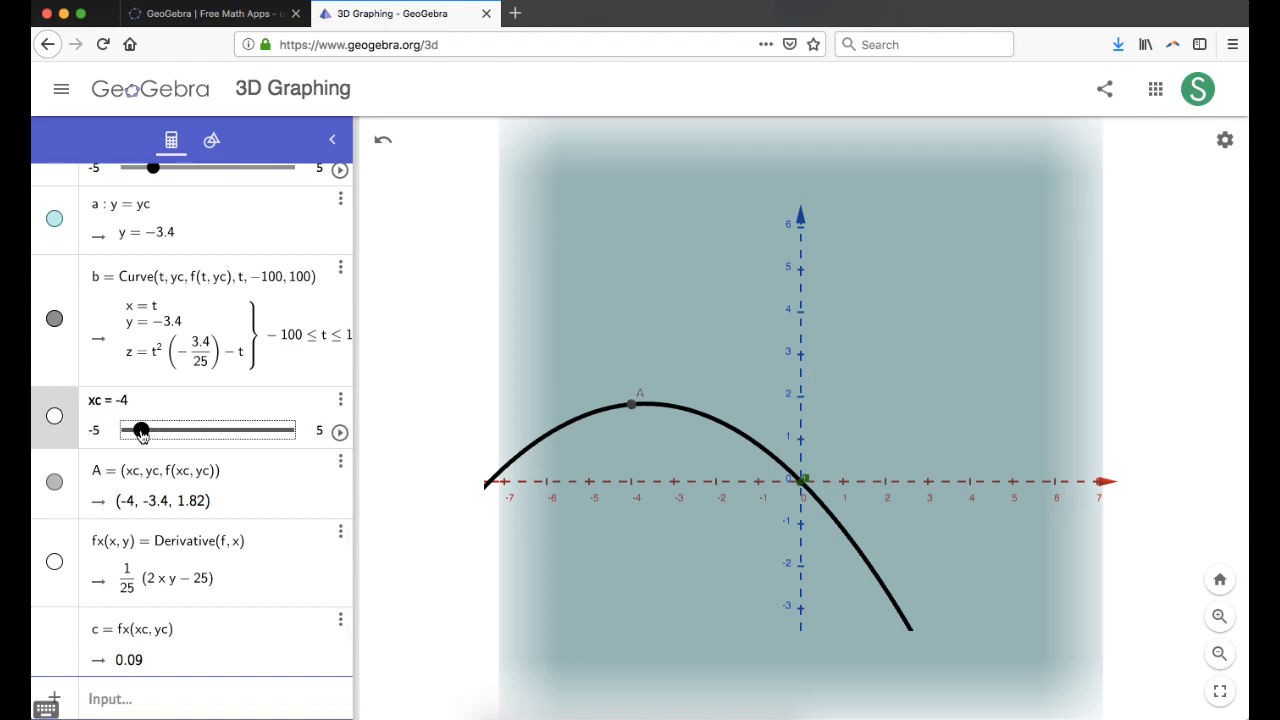
pyautogui.moveTo(141, 431); pyautogui.dragTo(229, 432)
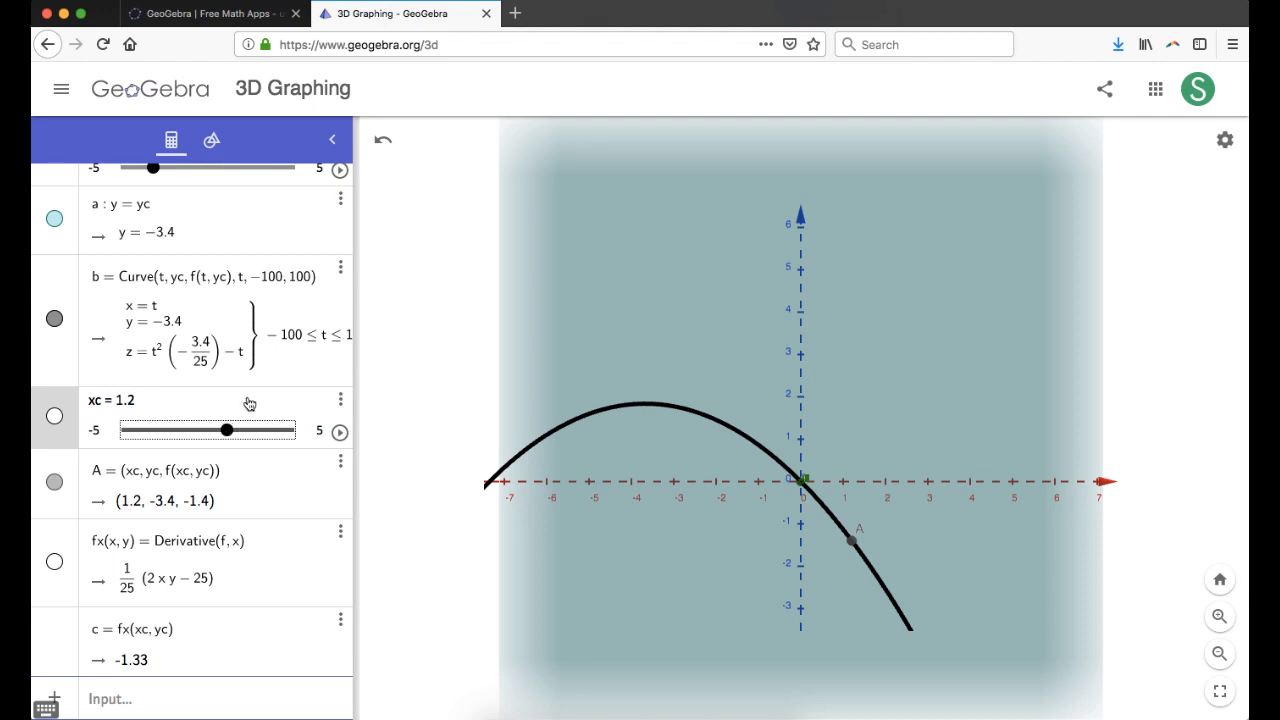
# Step: Show the surface f(x, y) again together with the plane y = yc and the trace curve
pyautogui.scroll(2, 251, 400)
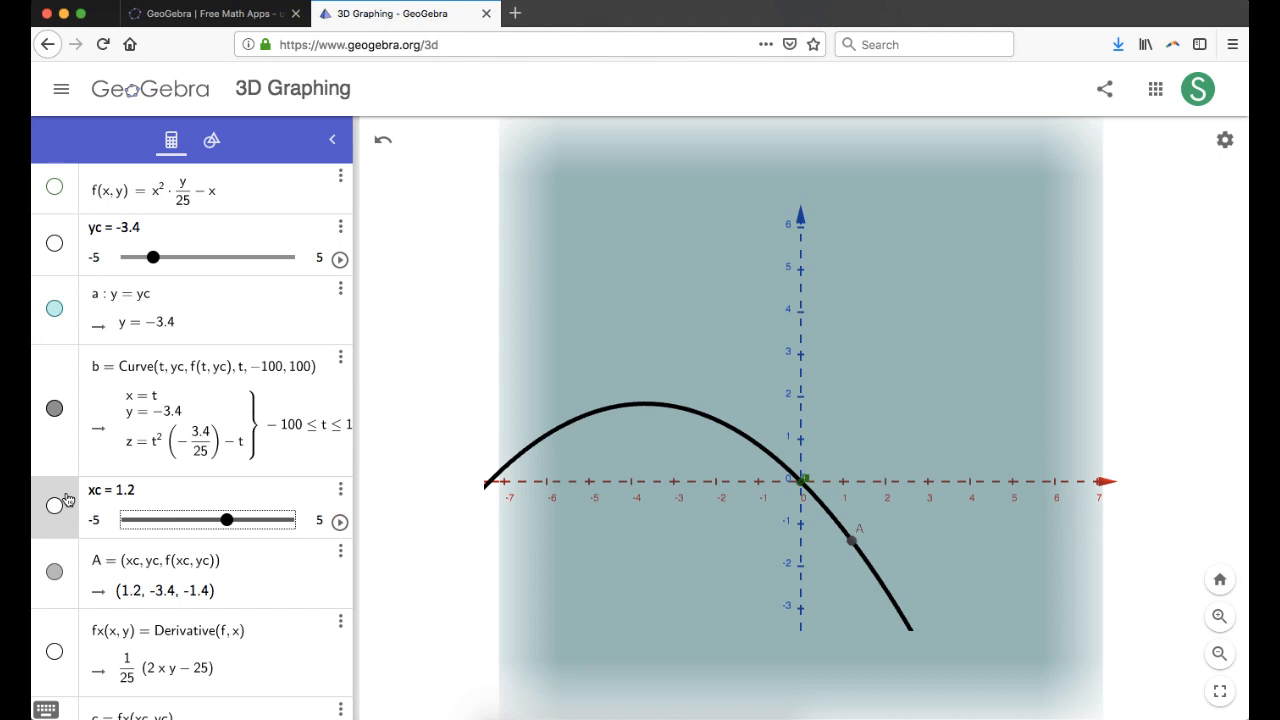
pyautogui.scroll(-2, 202, 450)
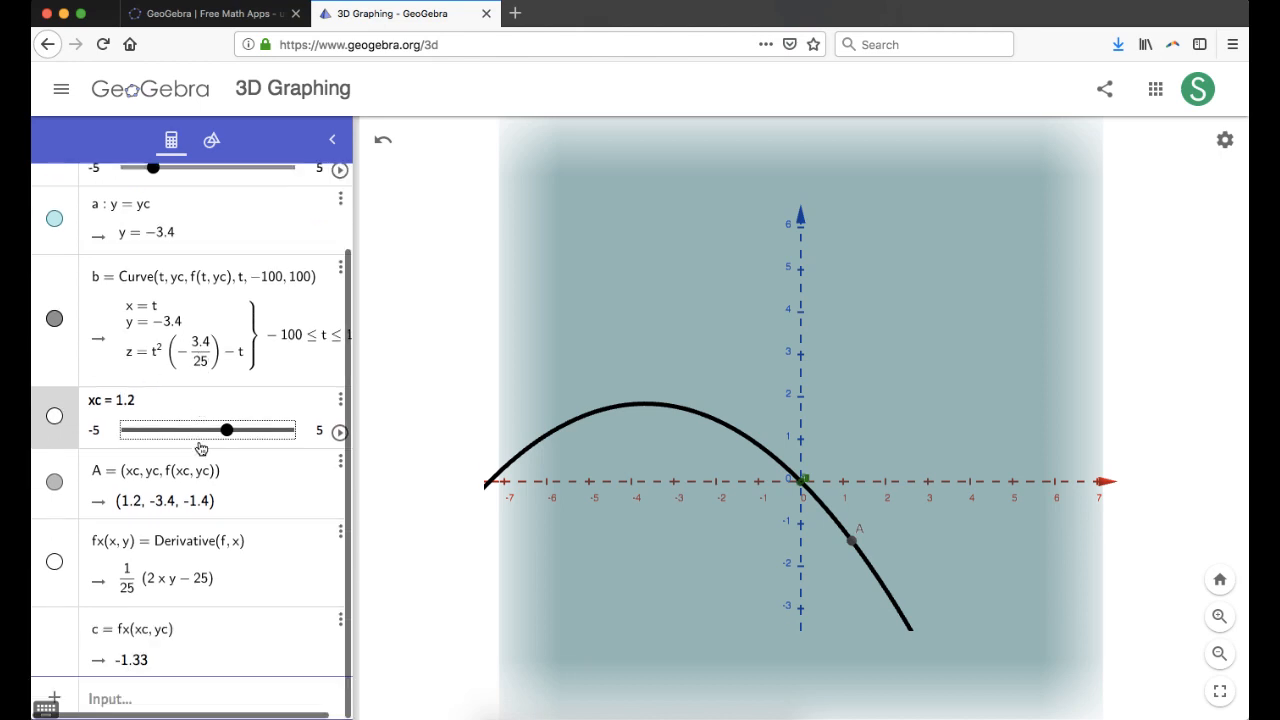
pyautogui.scroll(2, 119, 298)
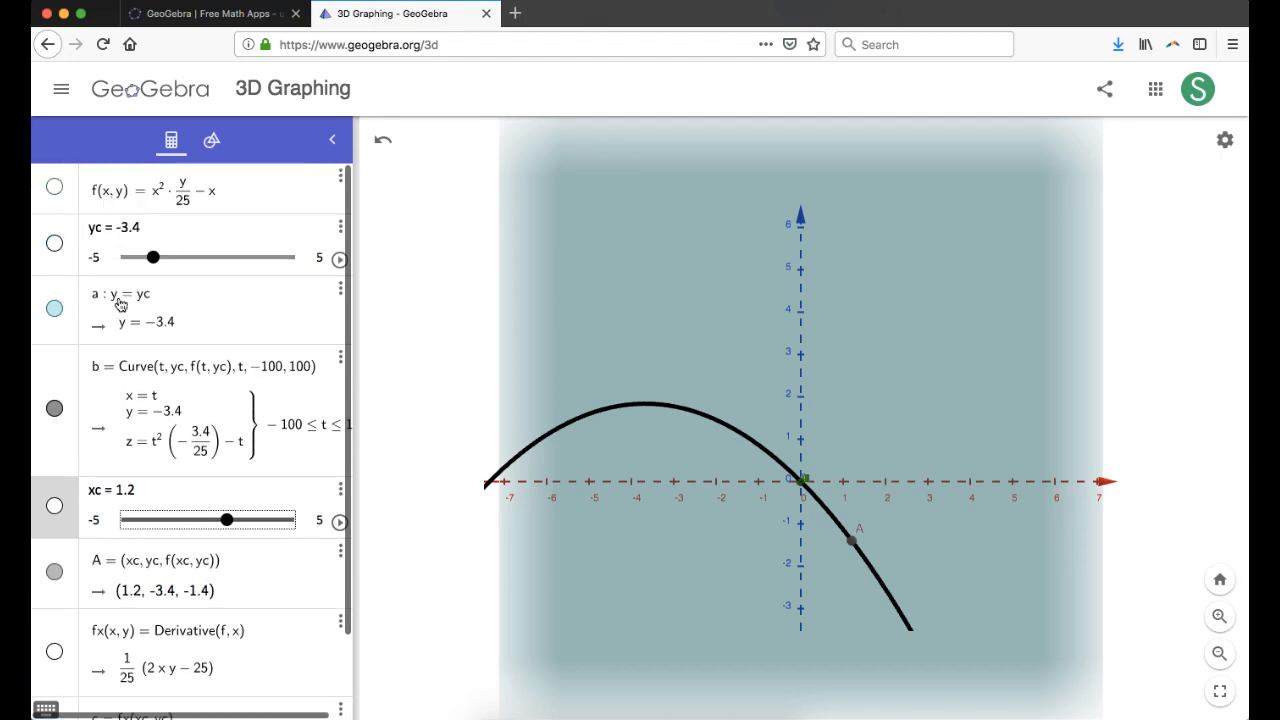
pyautogui.click(55, 188)
pyautogui.scroll(-2, 170, 300)
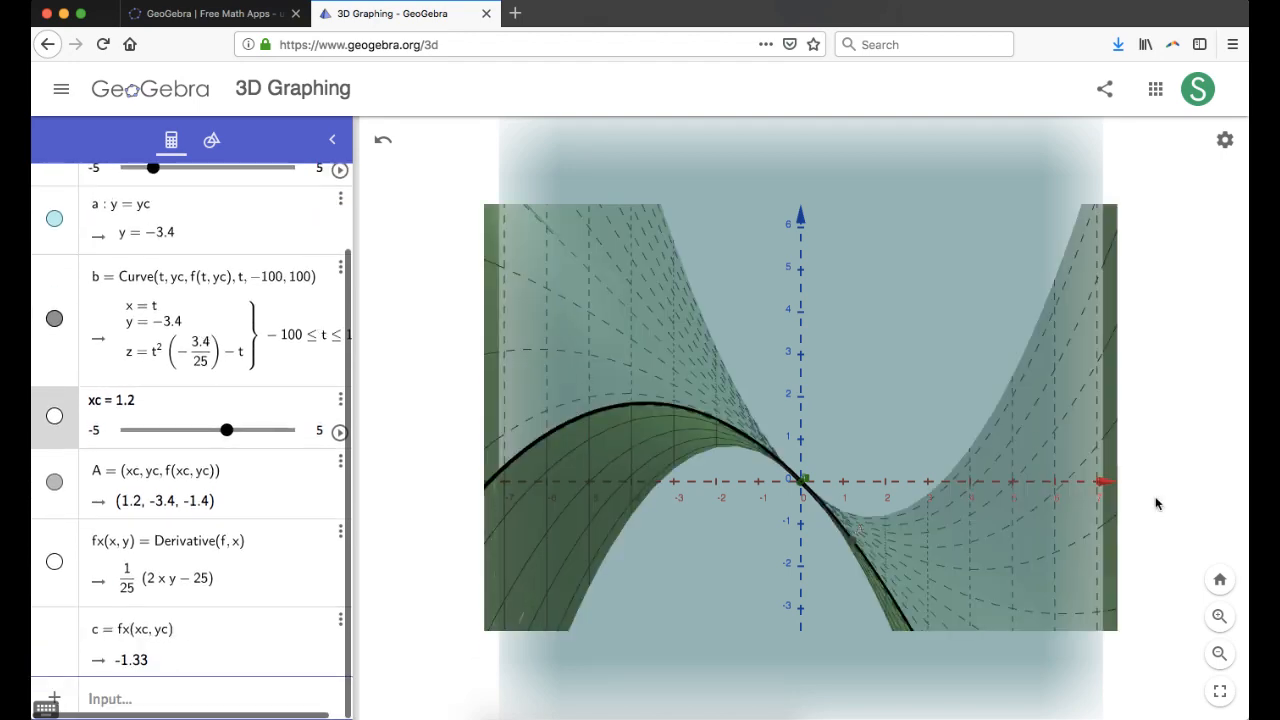
pyautogui.moveTo(958, 586)
pyautogui.mouseDown()
pyautogui.moveTo(893, 584)
pyautogui.moveTo(953, 594)
pyautogui.mouseUp()
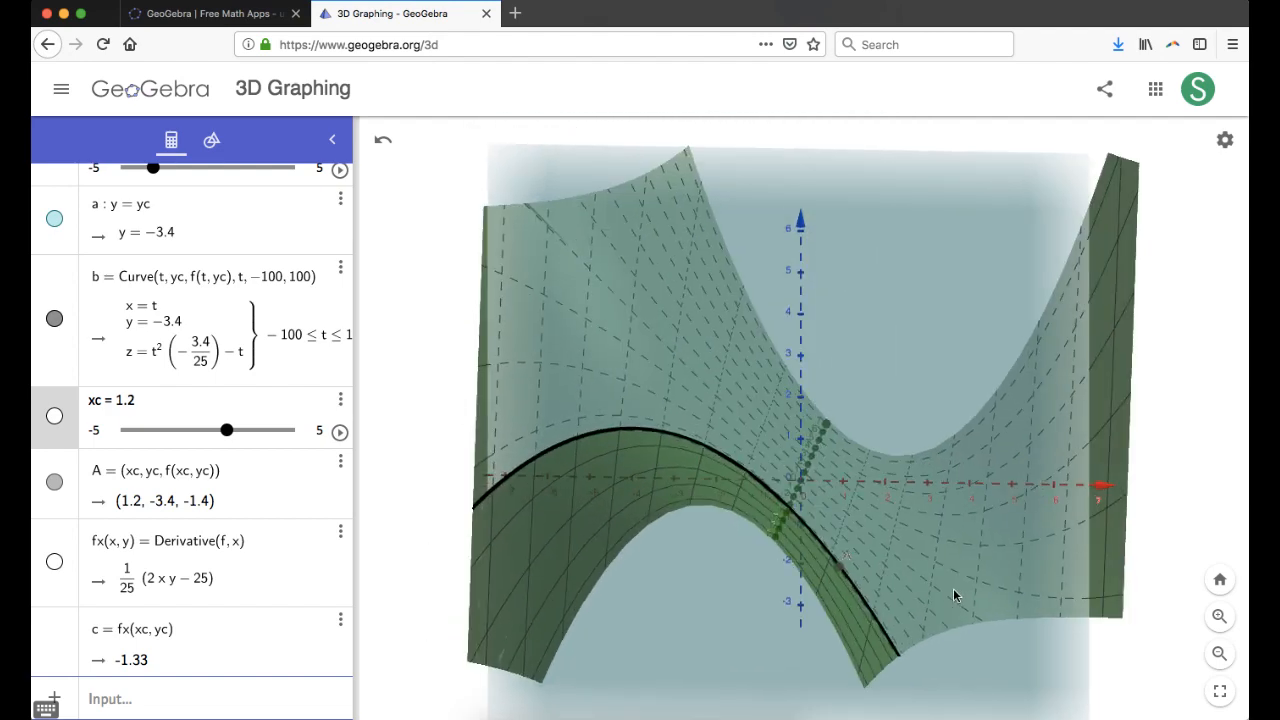
# Step: Add the tangent line at point A as curve(t, yc, f(xc, yc) + fx(xc, yc)(t - xc), t, -100, 100)
pyautogui.click(122, 700)
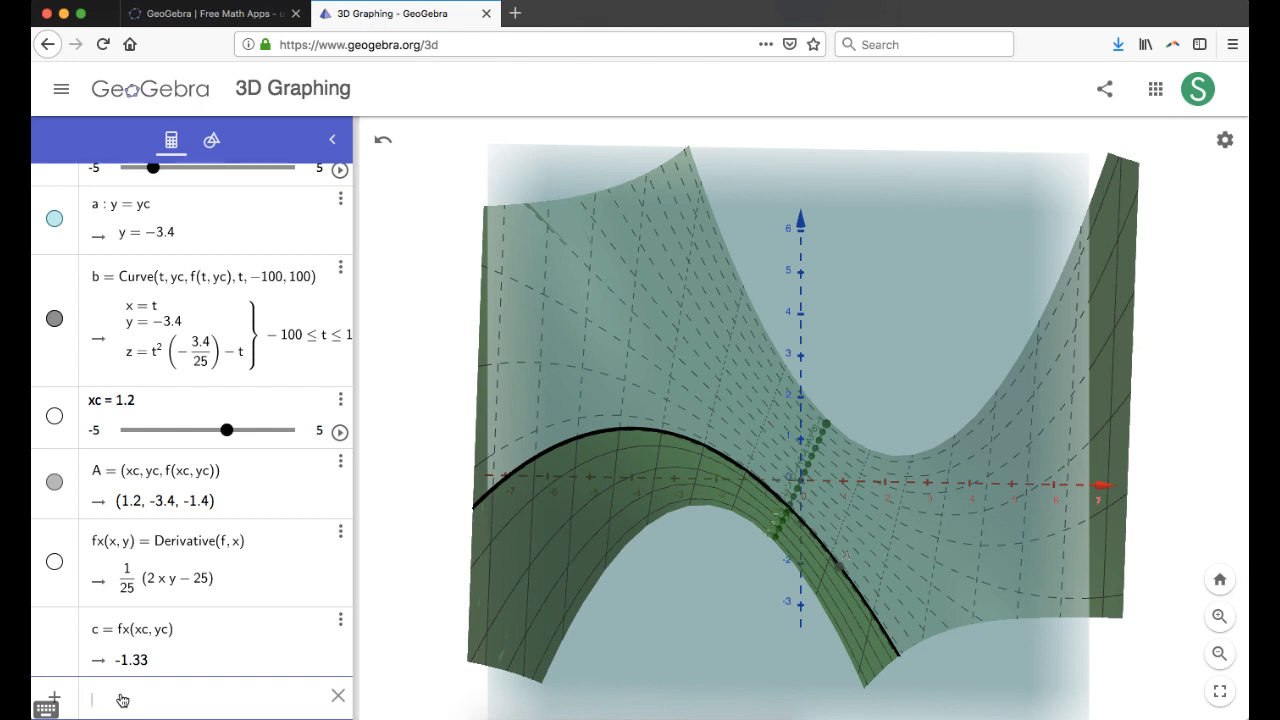
pyautogui.write('curve(')
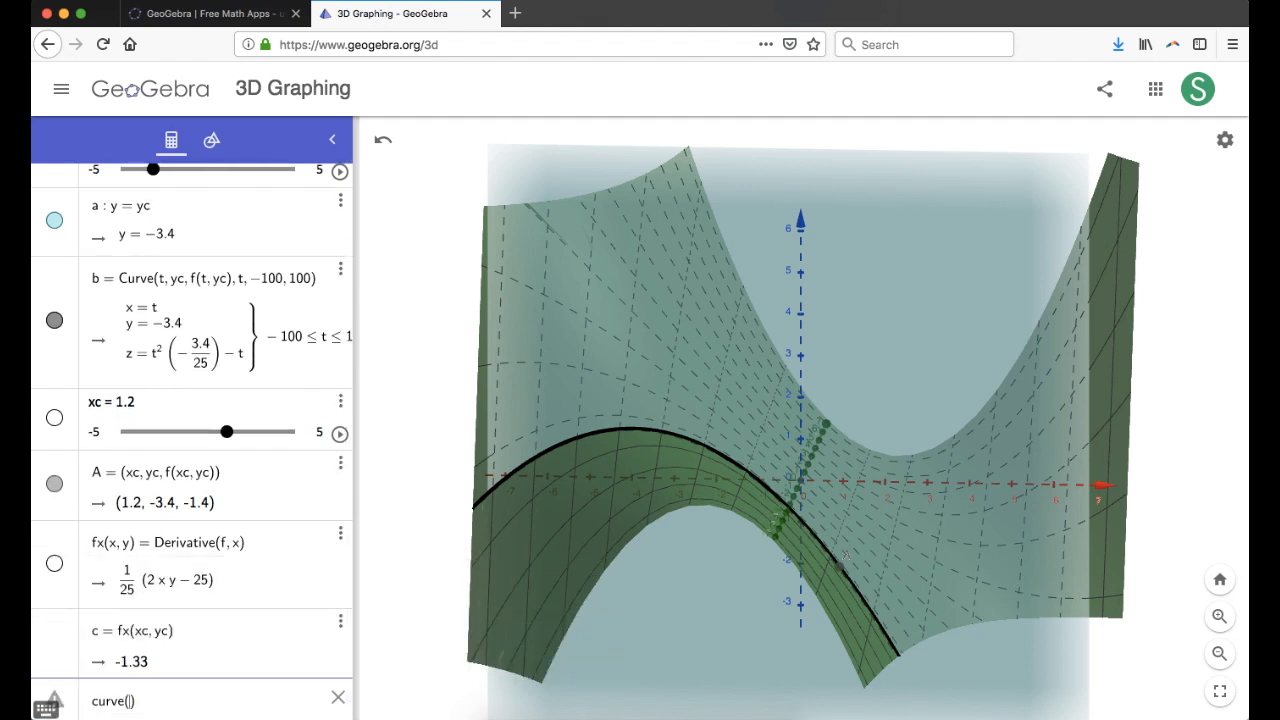
pyautogui.write('t, yc,')
pyautogui.write('f(xc, yc) +')
pyautogui.write('fx(xc, yc')
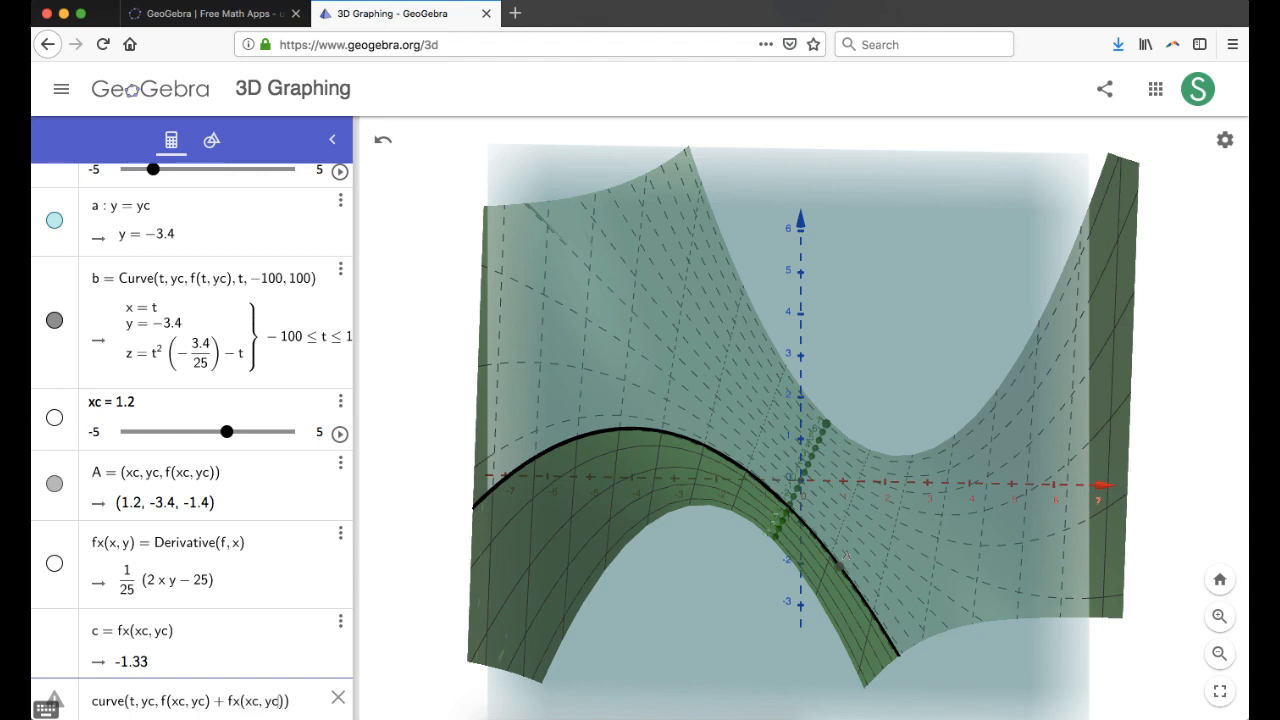
pyautogui.write('(')
pyautogui.write('t-')
pyautogui.write('xc')
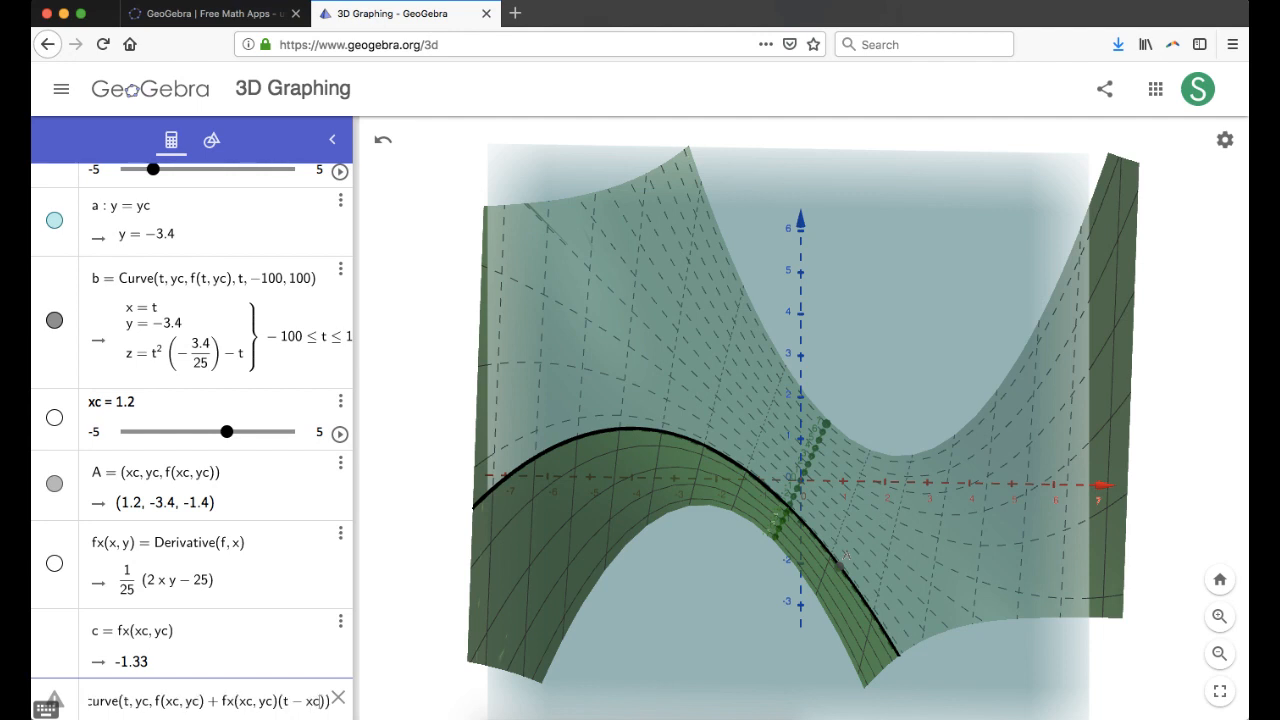
pyautogui.press('Right')
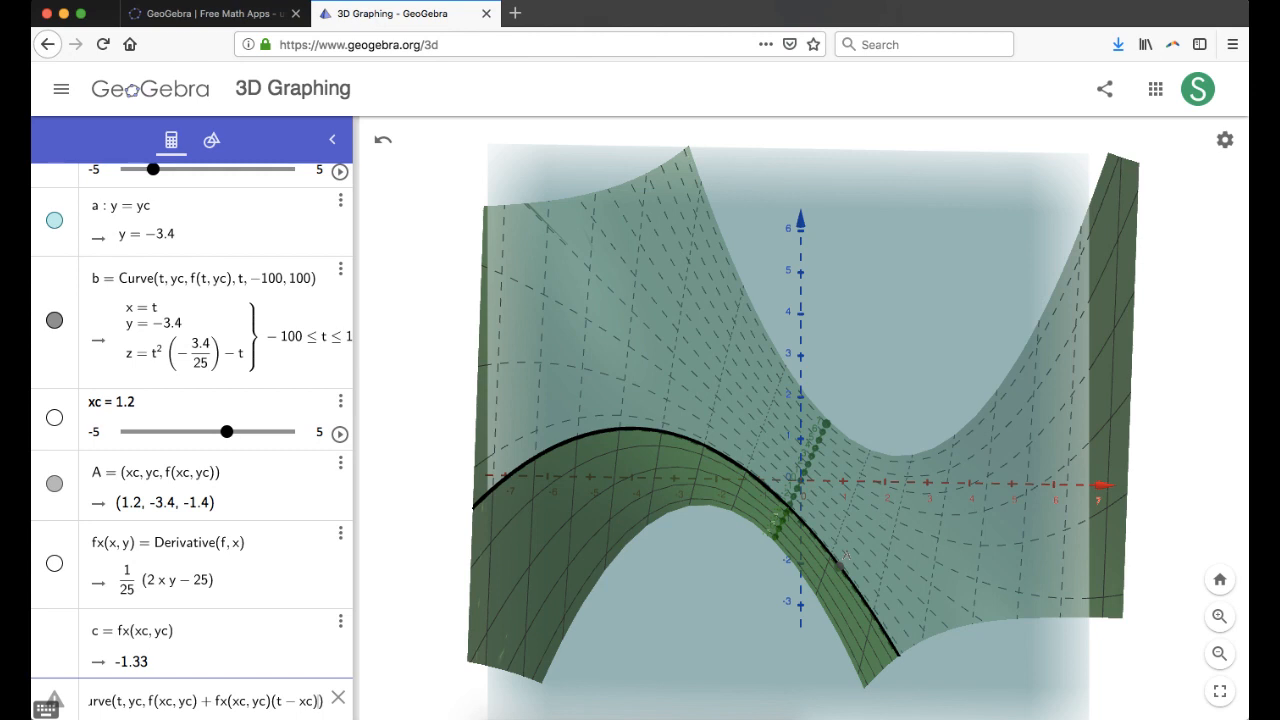
pyautogui.write(',')
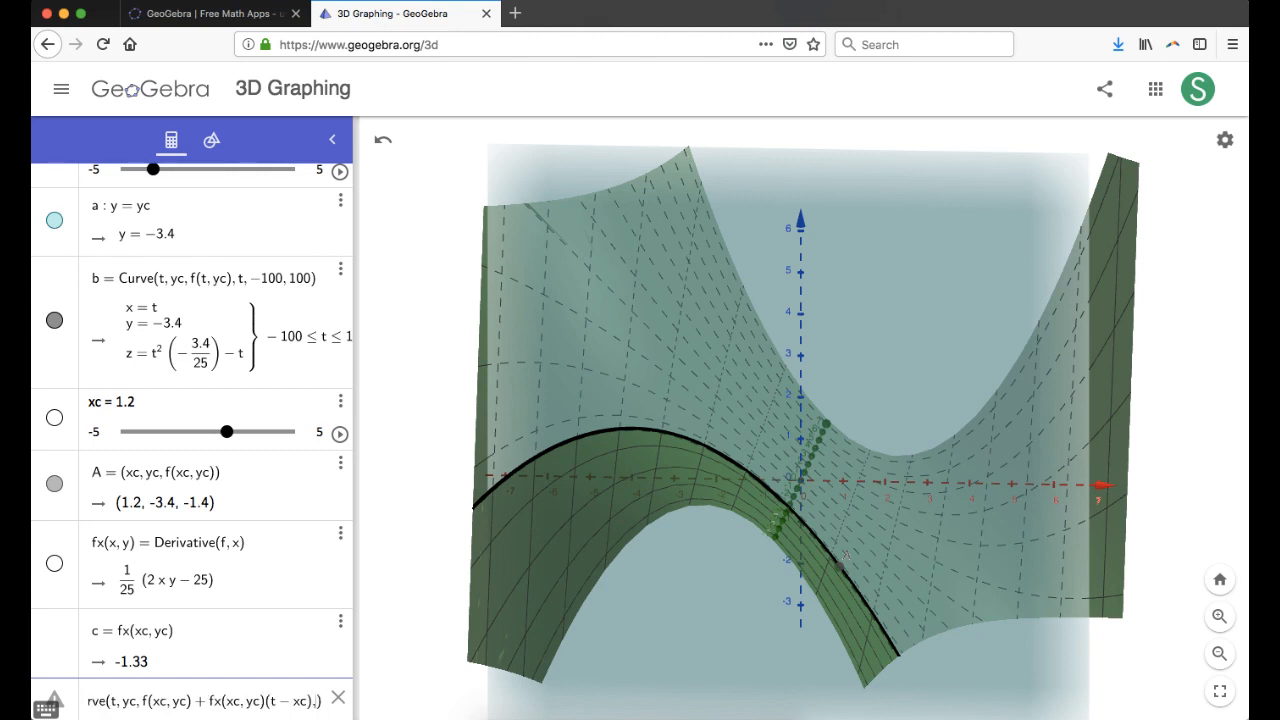
pyautogui.write('t,')
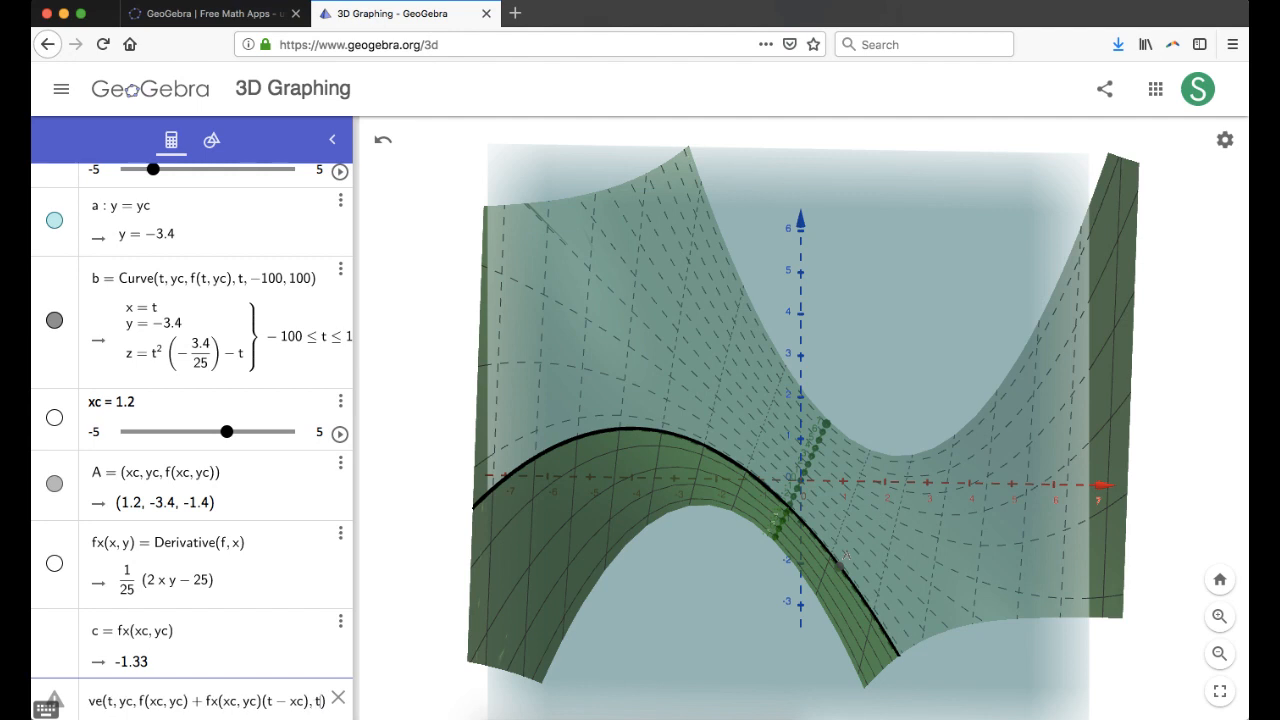
pyautogui.write('-100, 100')
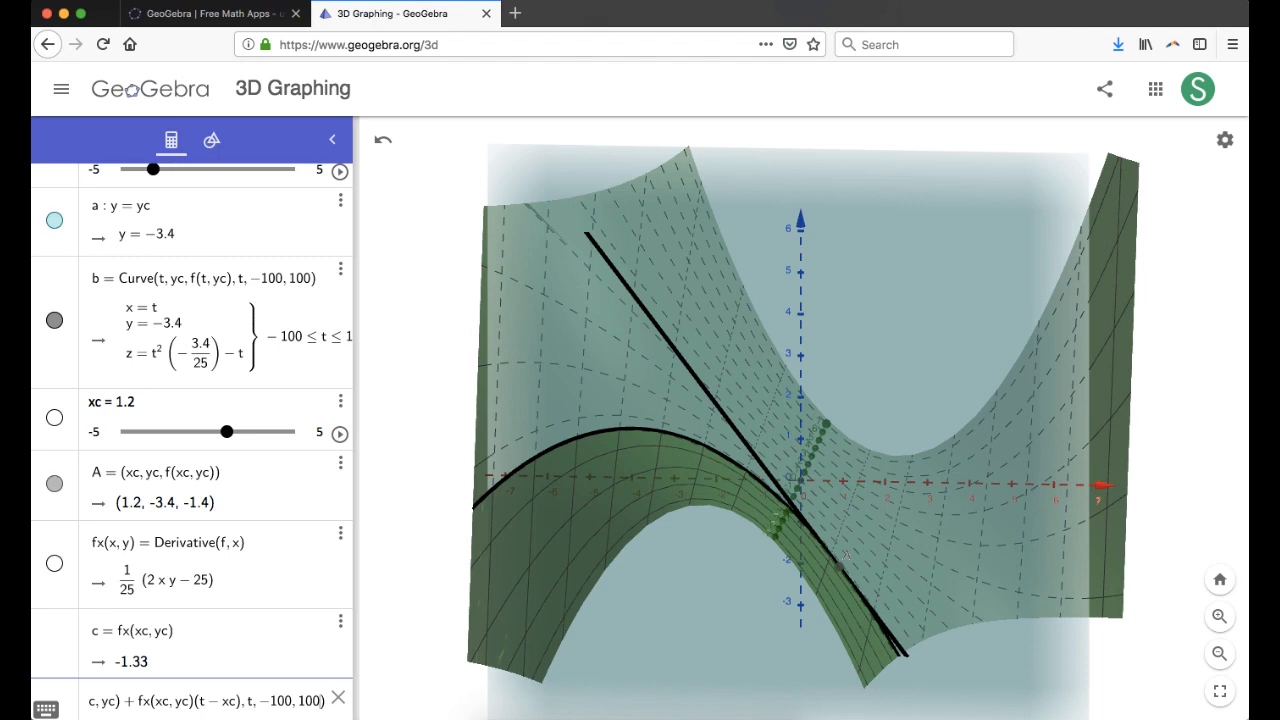
pyautogui.press('Return')
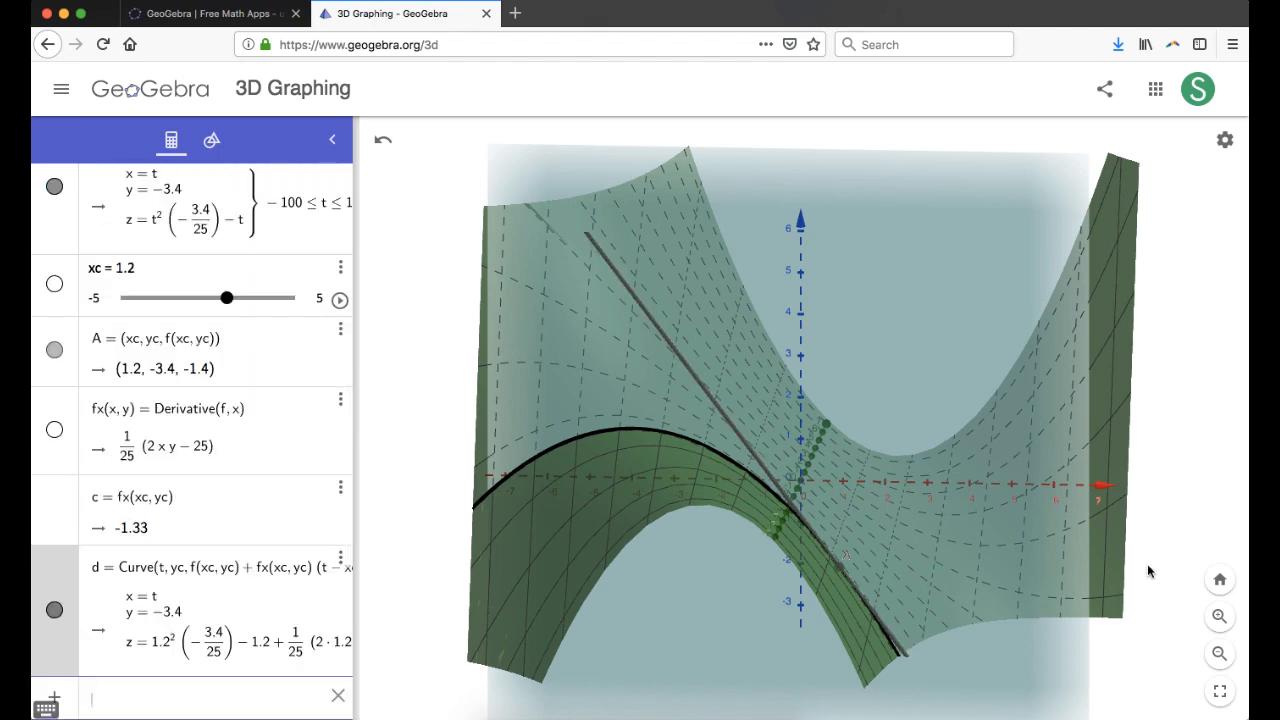
# Step: Vary xc and yc to examine the tangent line at different points, ending at xc = -4.8 and yc = -4.2
pyautogui.moveTo(1149, 566); pyautogui.dragTo(1120, 566)
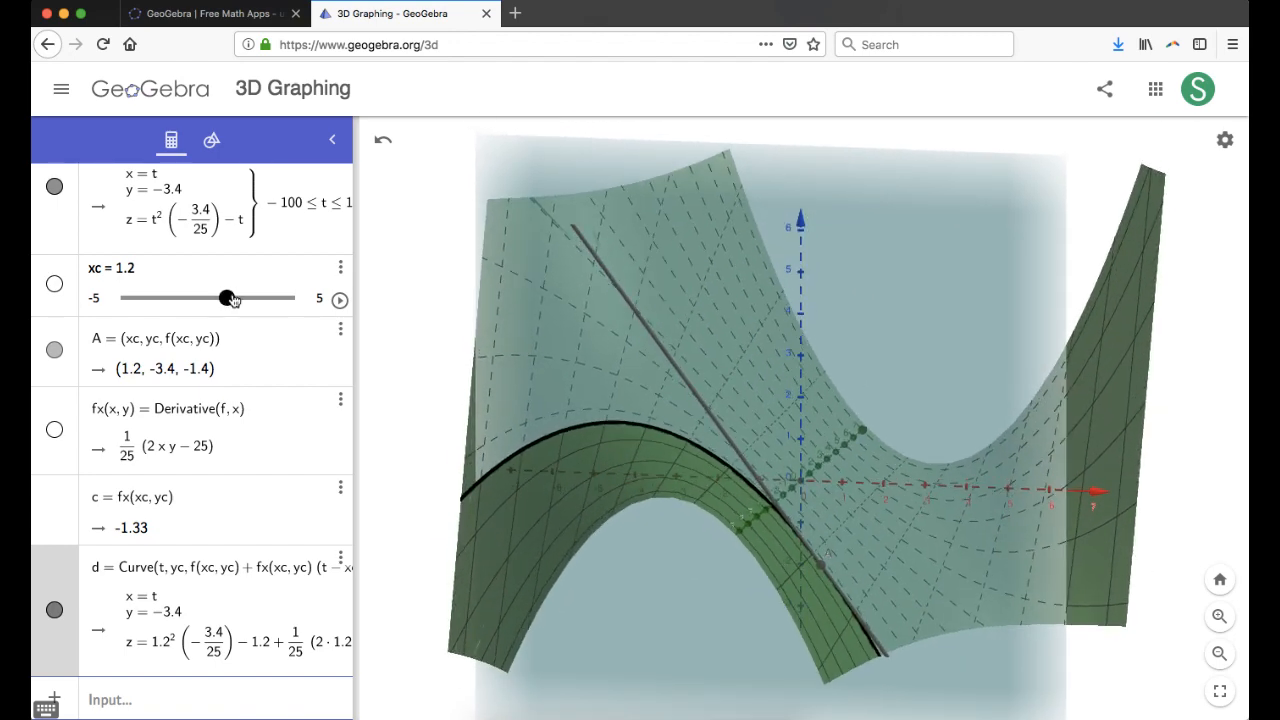
pyautogui.click(230, 299)
pyautogui.moveTo(231, 301)
pyautogui.mouseDown()
pyautogui.moveTo(119, 298)
pyautogui.moveTo(211, 309)
pyautogui.mouseUp()
pyautogui.scroll(3, 211, 311)
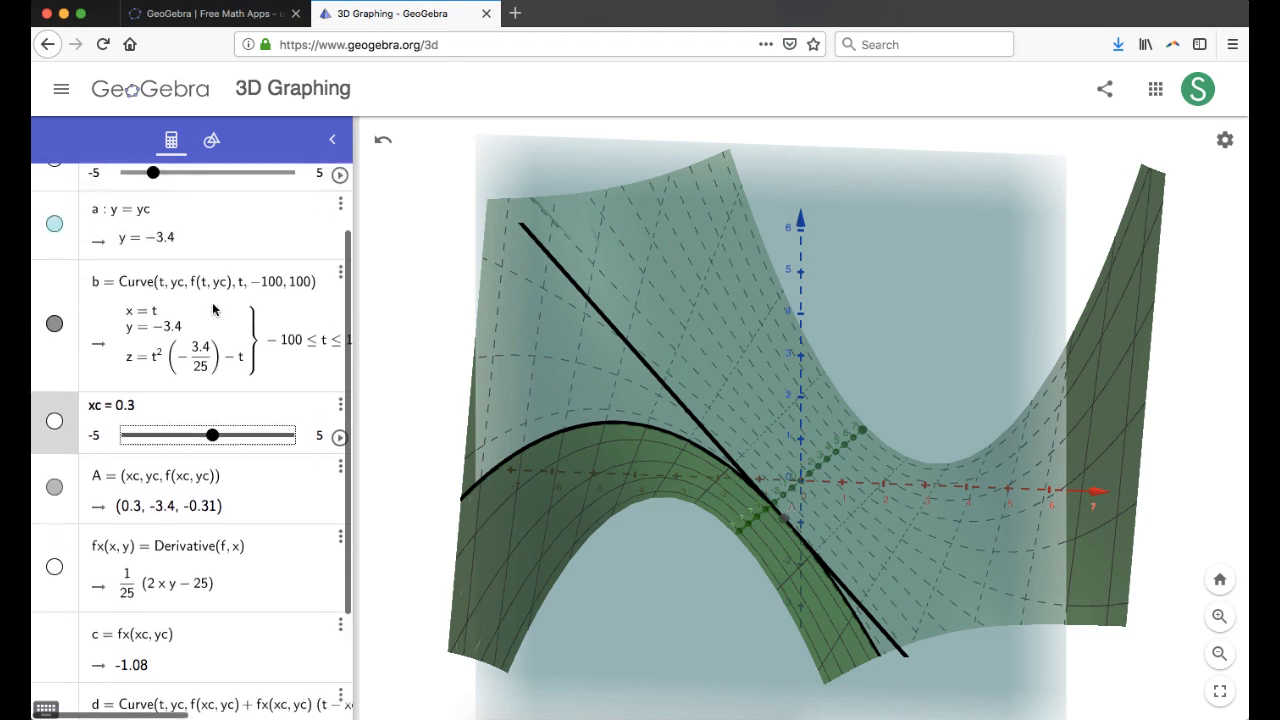
pyautogui.moveTo(153, 257); pyautogui.dragTo(138, 223)
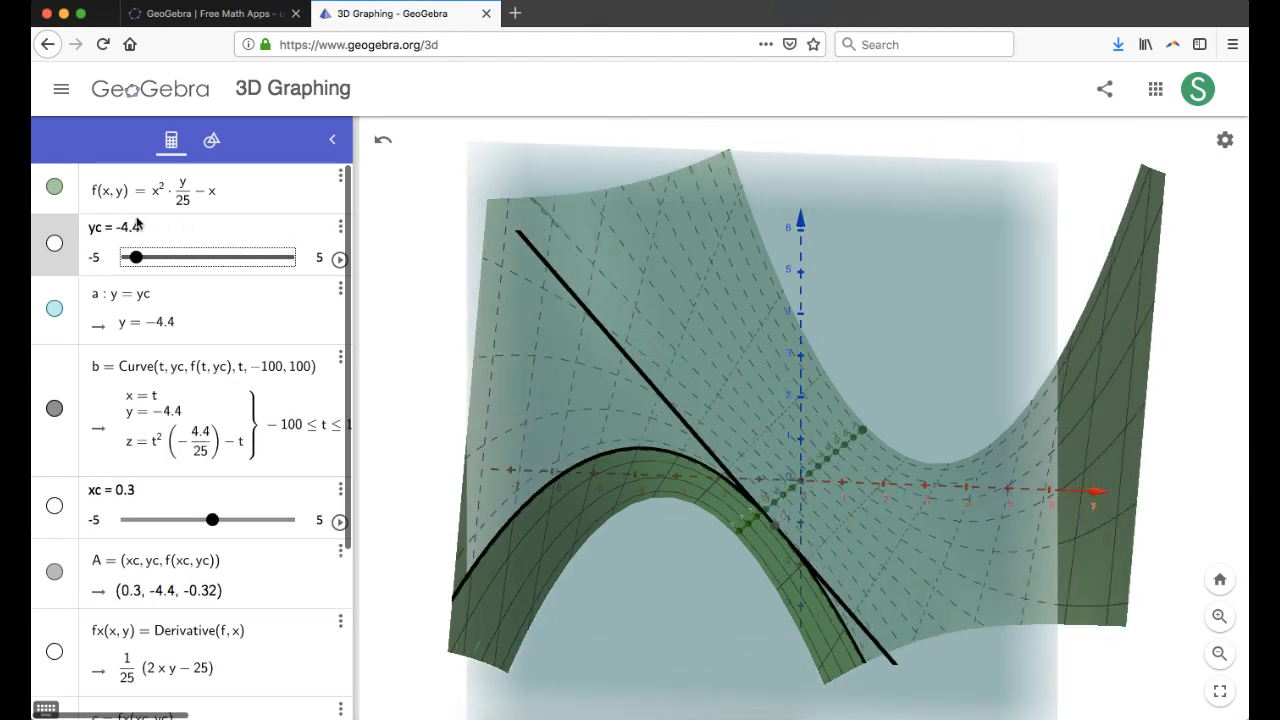
pyautogui.moveTo(213, 522); pyautogui.dragTo(129, 494)
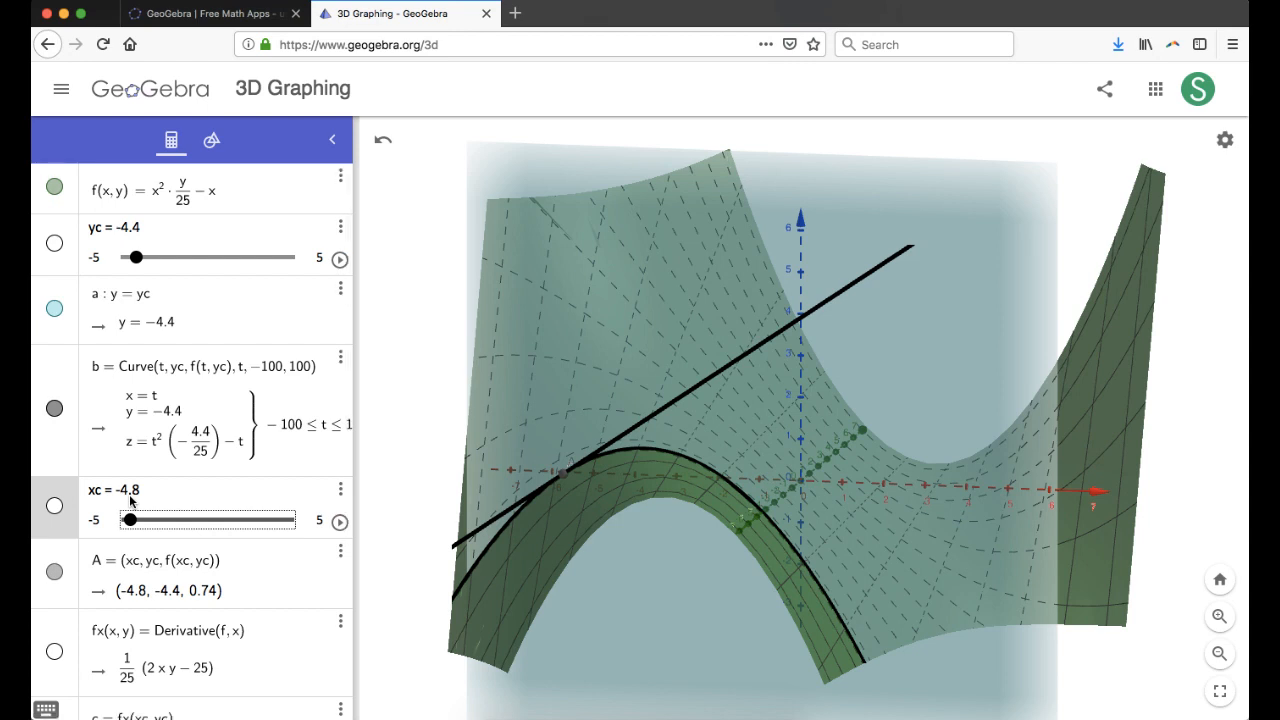
pyautogui.click(136, 258)
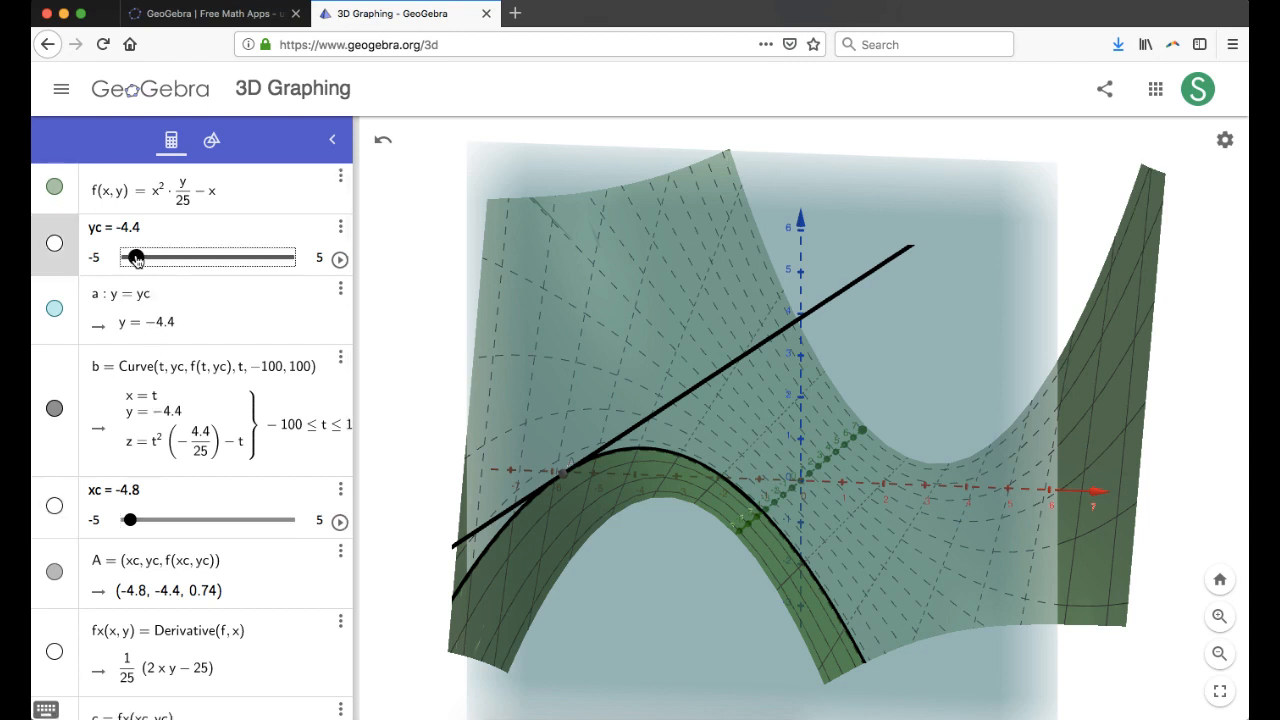
pyautogui.moveTo(137, 261)
pyautogui.mouseDown()
pyautogui.moveTo(216, 258)
pyautogui.moveTo(141, 256)
pyautogui.mouseUp()
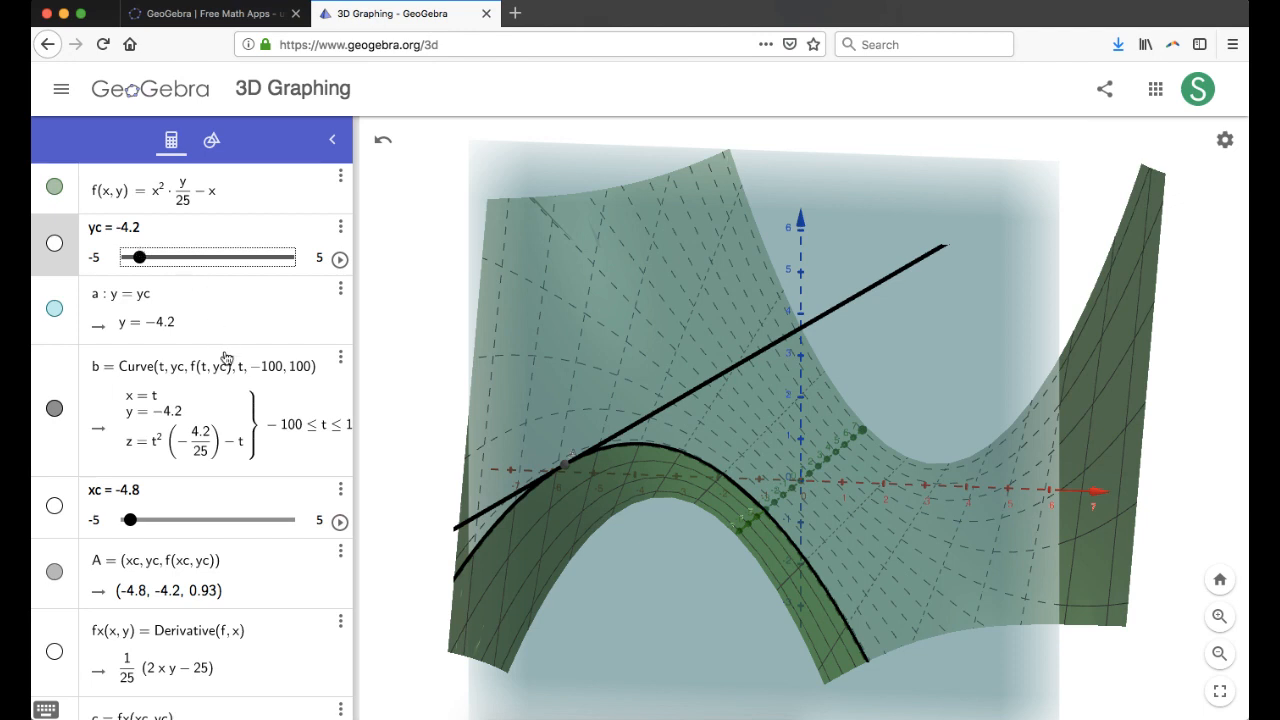
pyautogui.scroll(-4, 227, 358)
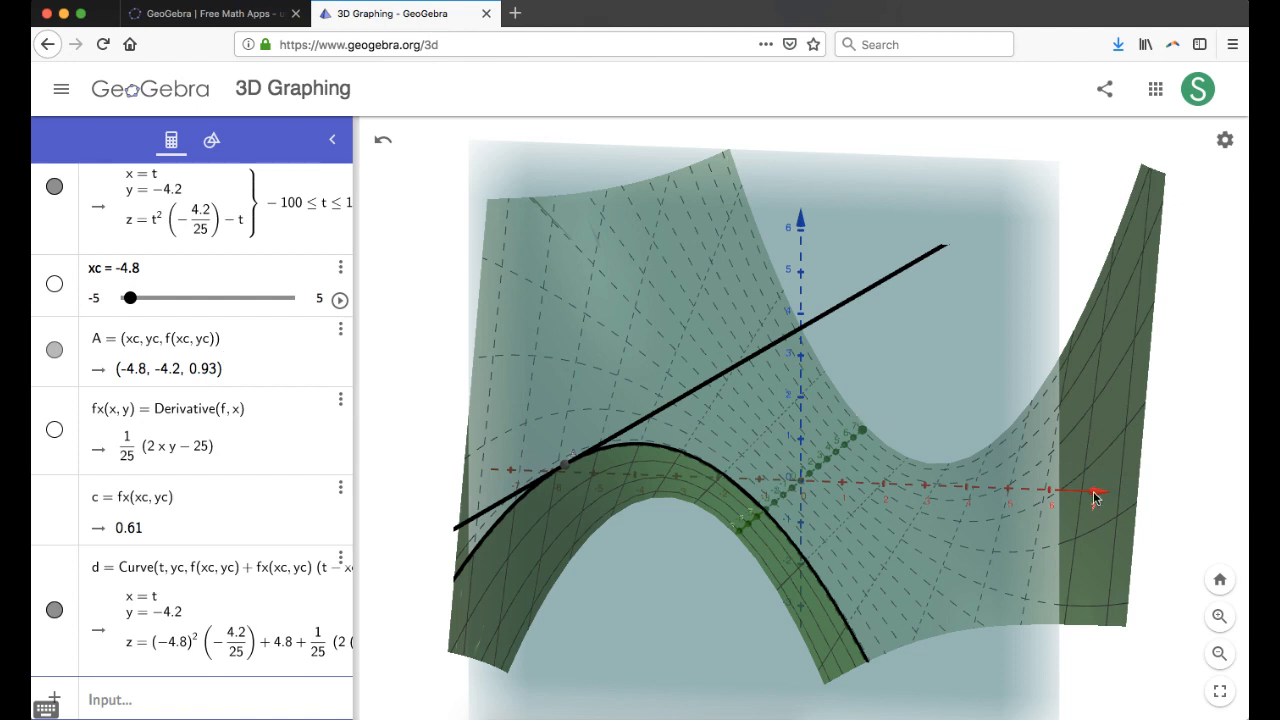
pyautogui.moveTo(1153, 495)
pyautogui.mouseDown()
pyautogui.moveTo(1105, 478)
pyautogui.moveTo(1096, 495)
pyautogui.moveTo(1160, 500)
pyautogui.mouseUp()
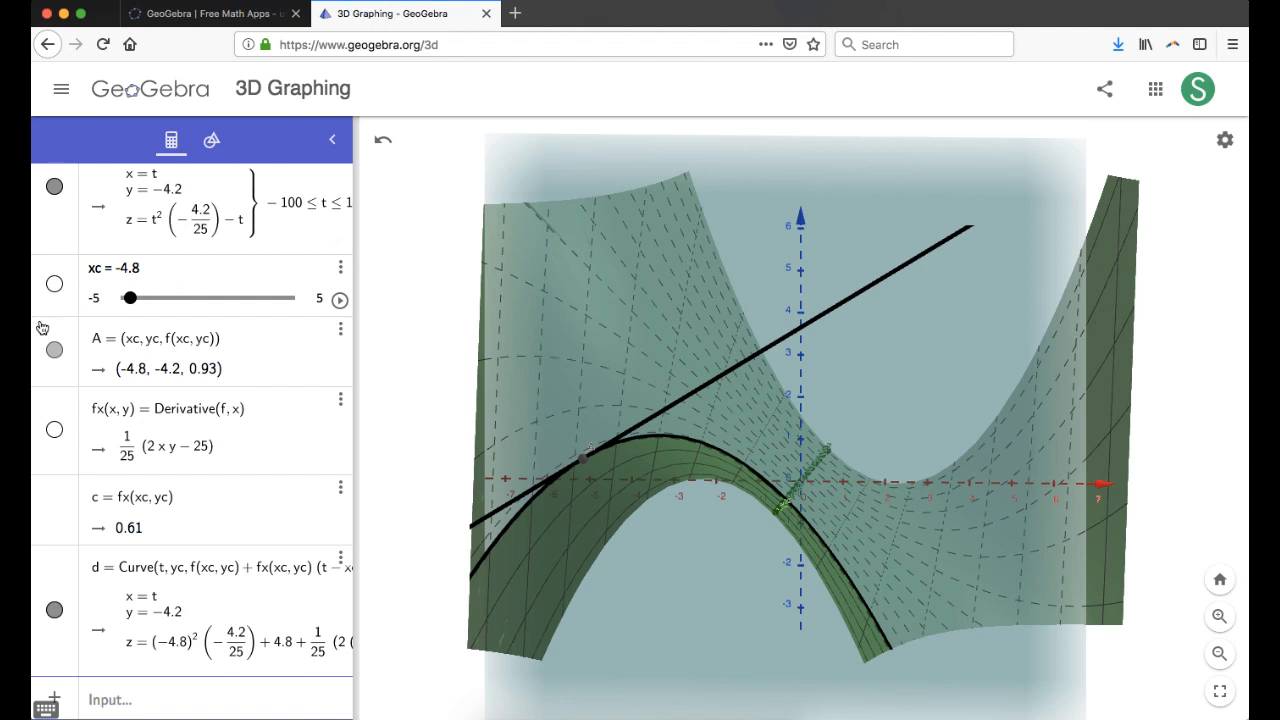
# Step: Add the vertical plane x = xc through point A
pyautogui.click(123, 697)
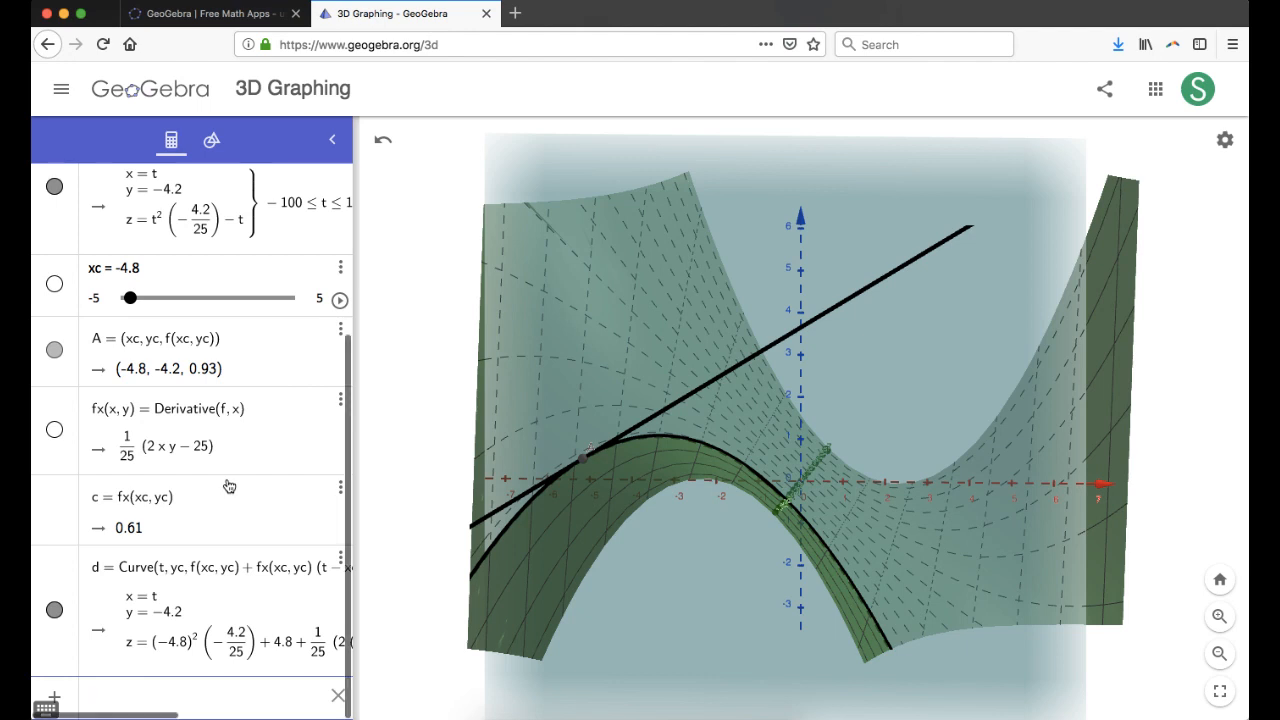
pyautogui.write('xc')
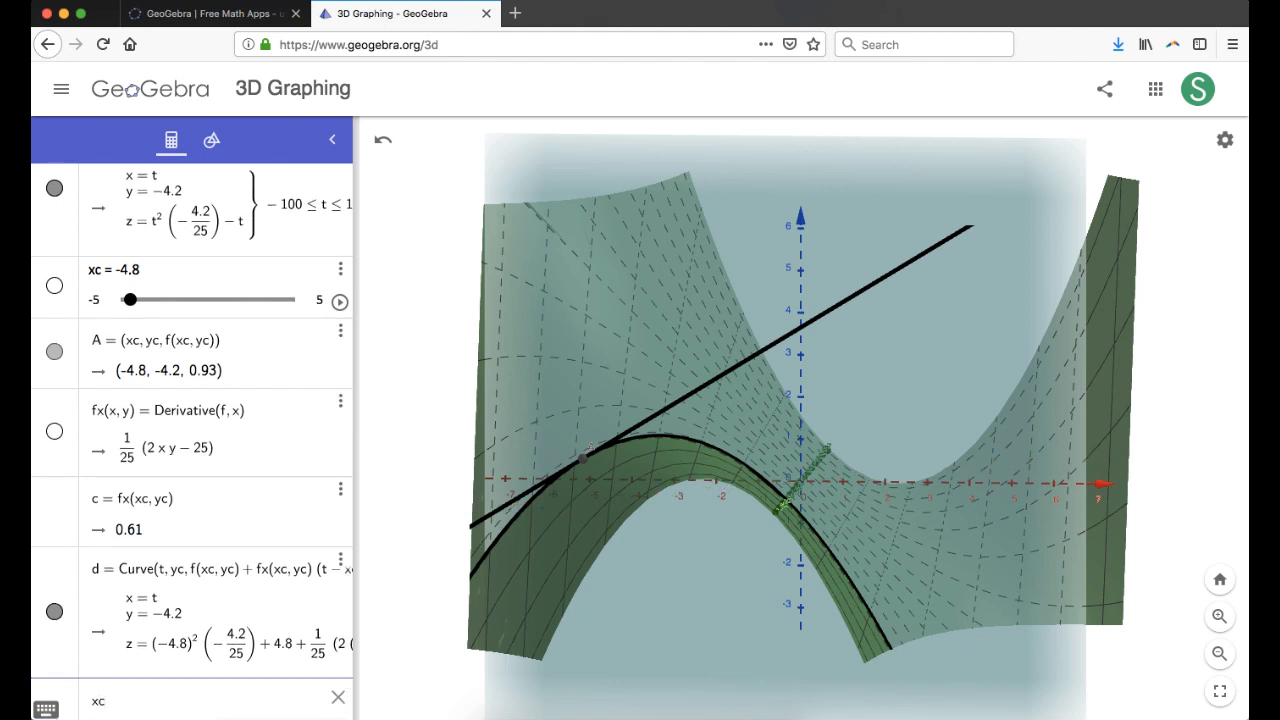
pyautogui.press('BackSpace')
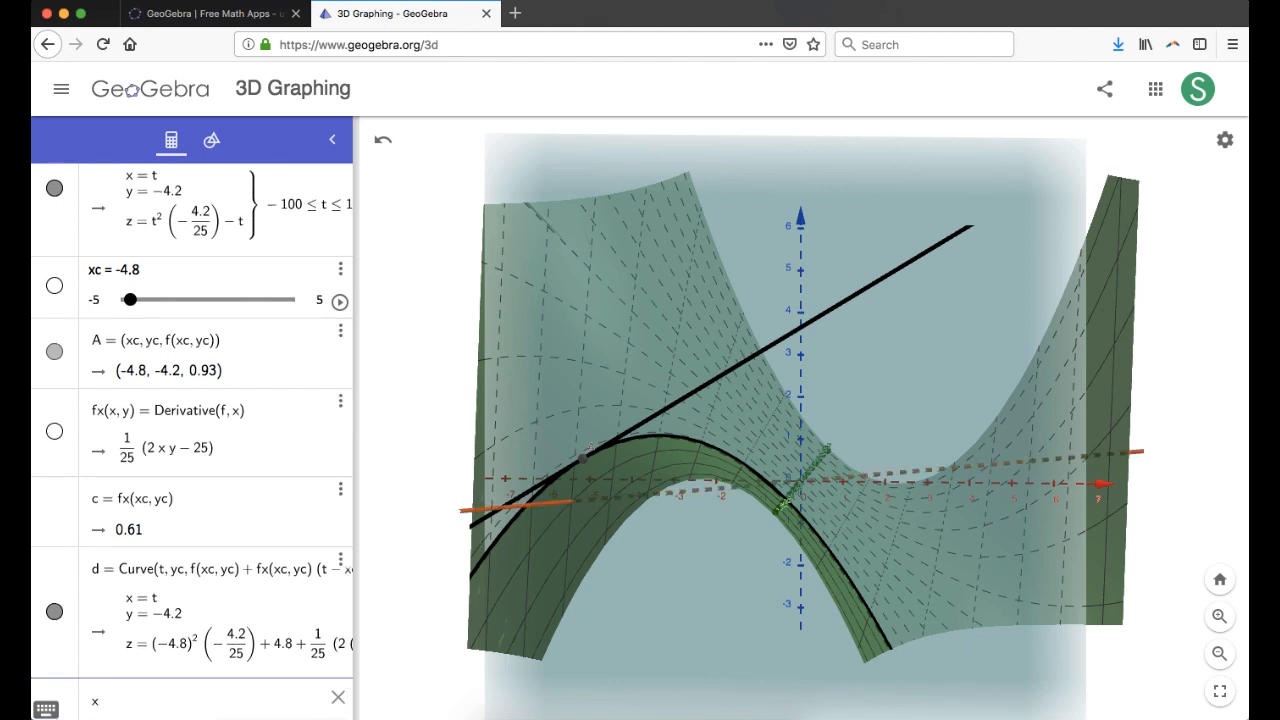
pyautogui.write('=xc')
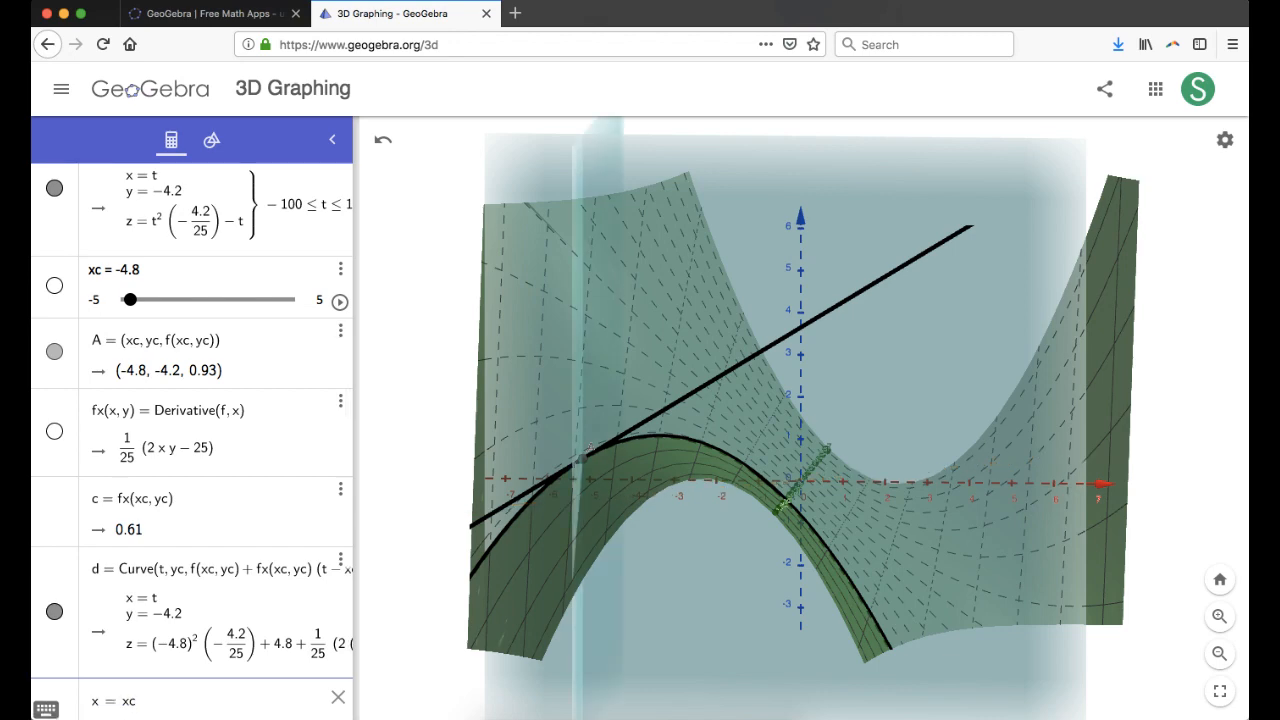
pyautogui.press('Return')
# Step: Hide the plane y = yc so the plane x = xc can be viewed against the surface
pyautogui.scroll(3, 214, 363)
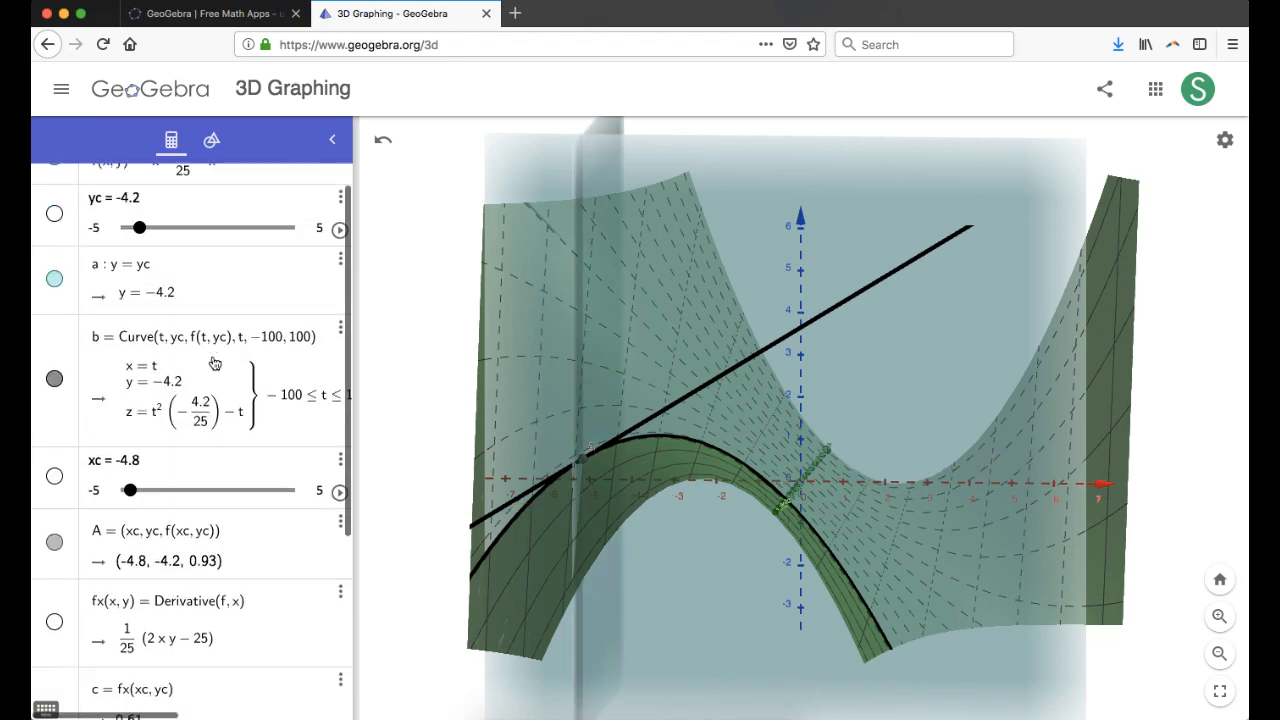
pyautogui.scroll(1, 214, 363)
pyautogui.click(54, 308)
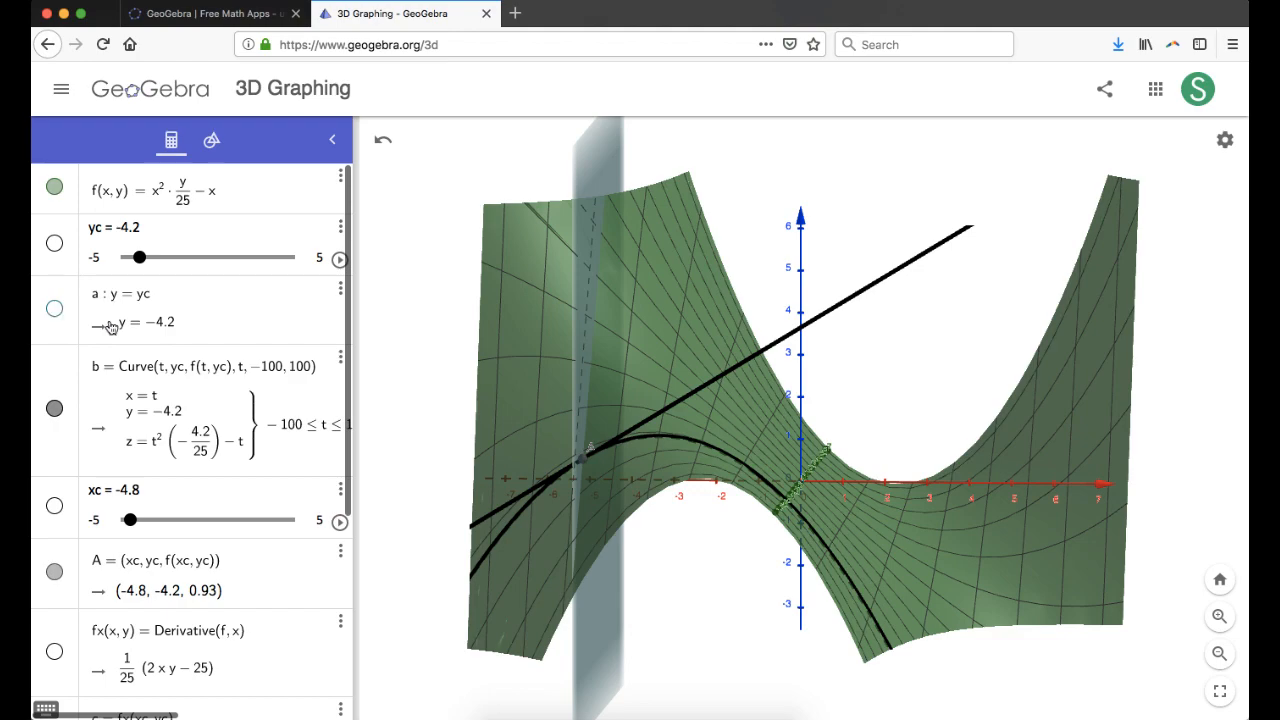
pyautogui.moveTo(726, 557)
pyautogui.mouseDown()
pyautogui.moveTo(665, 565)
pyautogui.moveTo(757, 563)
pyautogui.moveTo(716, 563)
pyautogui.mouseUp()
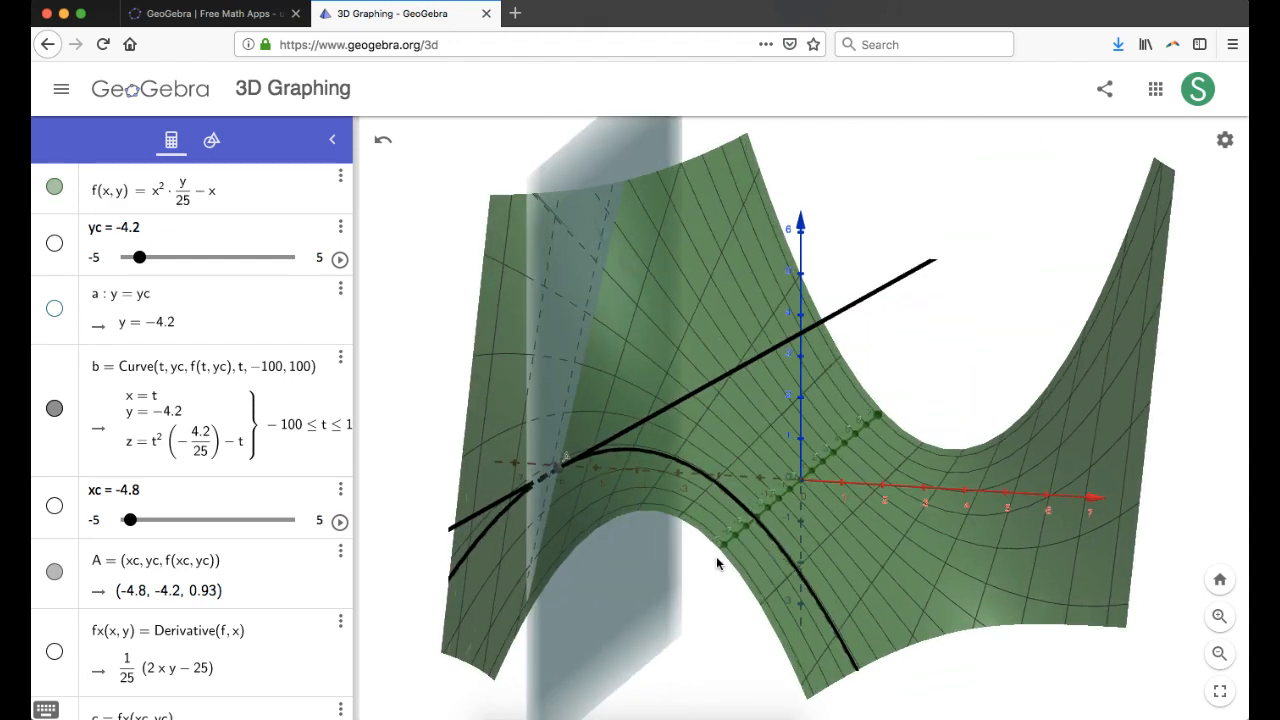
# Step: Add the trace curve in the plane x = xc as curve(xc, t, f(xc, t), t, -100, 100)
pyautogui.scroll(-5, 250, 518)
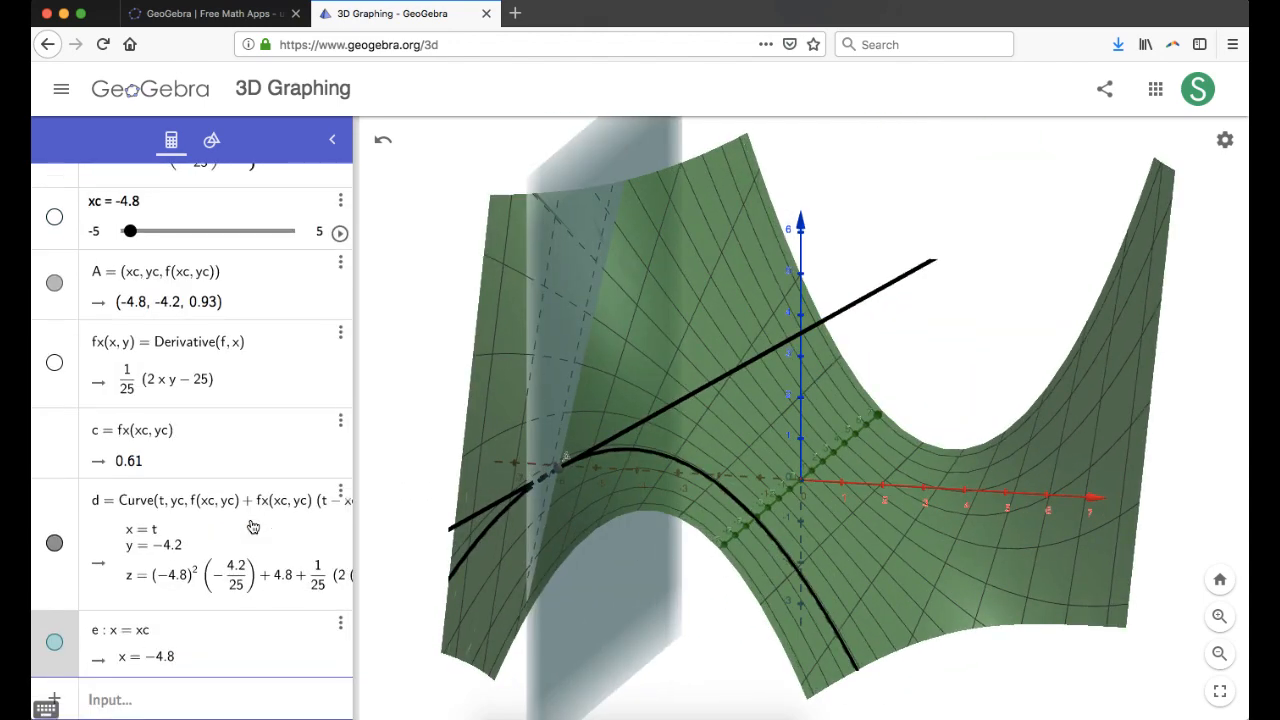
pyautogui.write('cur')
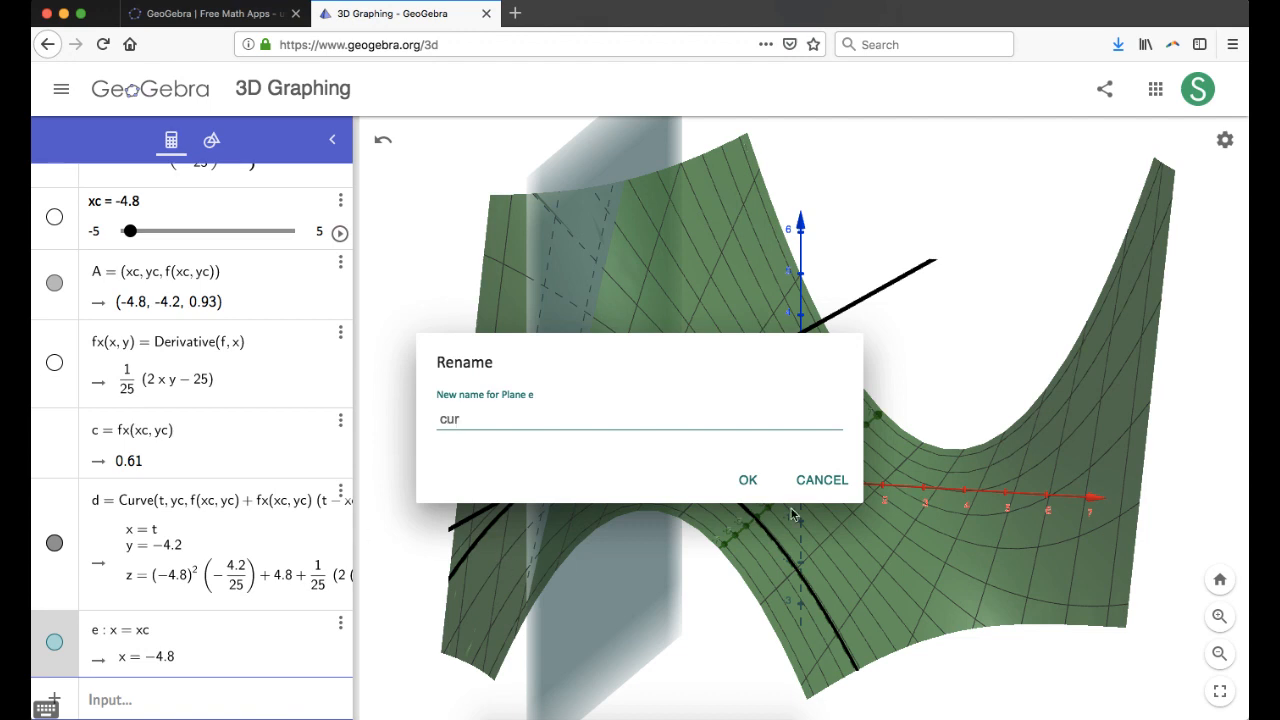
pyautogui.click(824, 482)
pyautogui.click(147, 700)
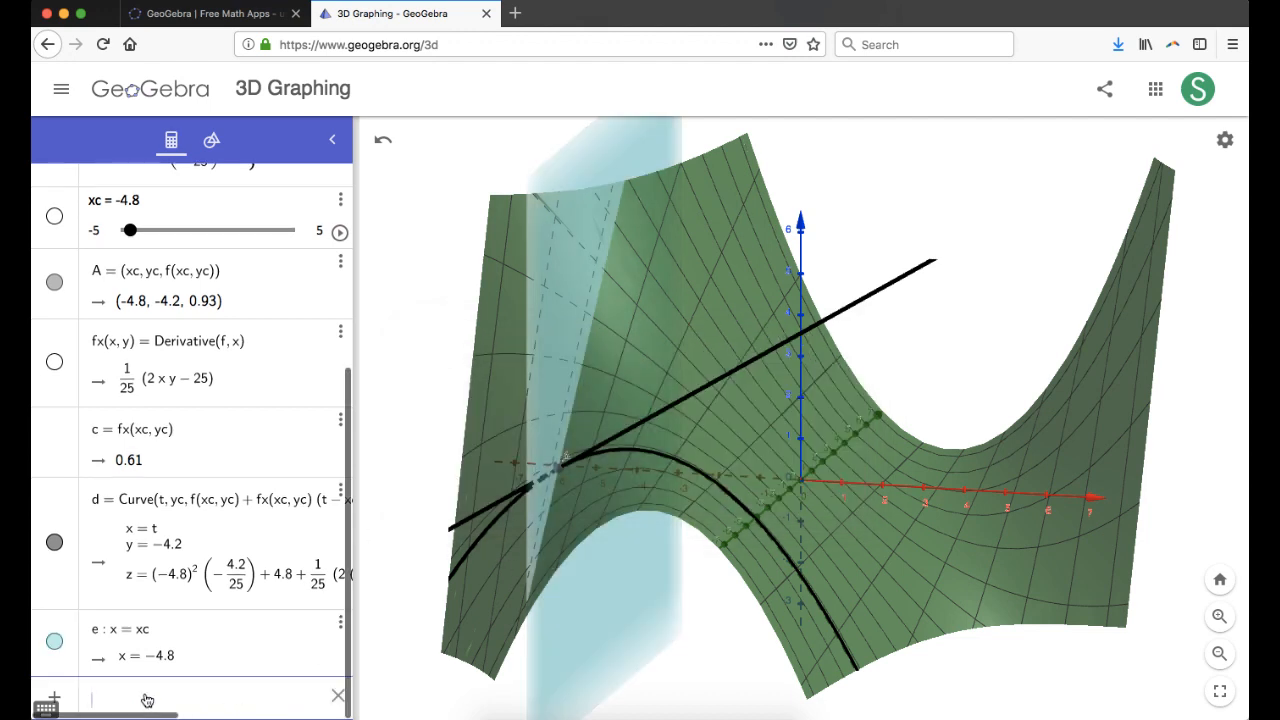
pyautogui.write('cur')
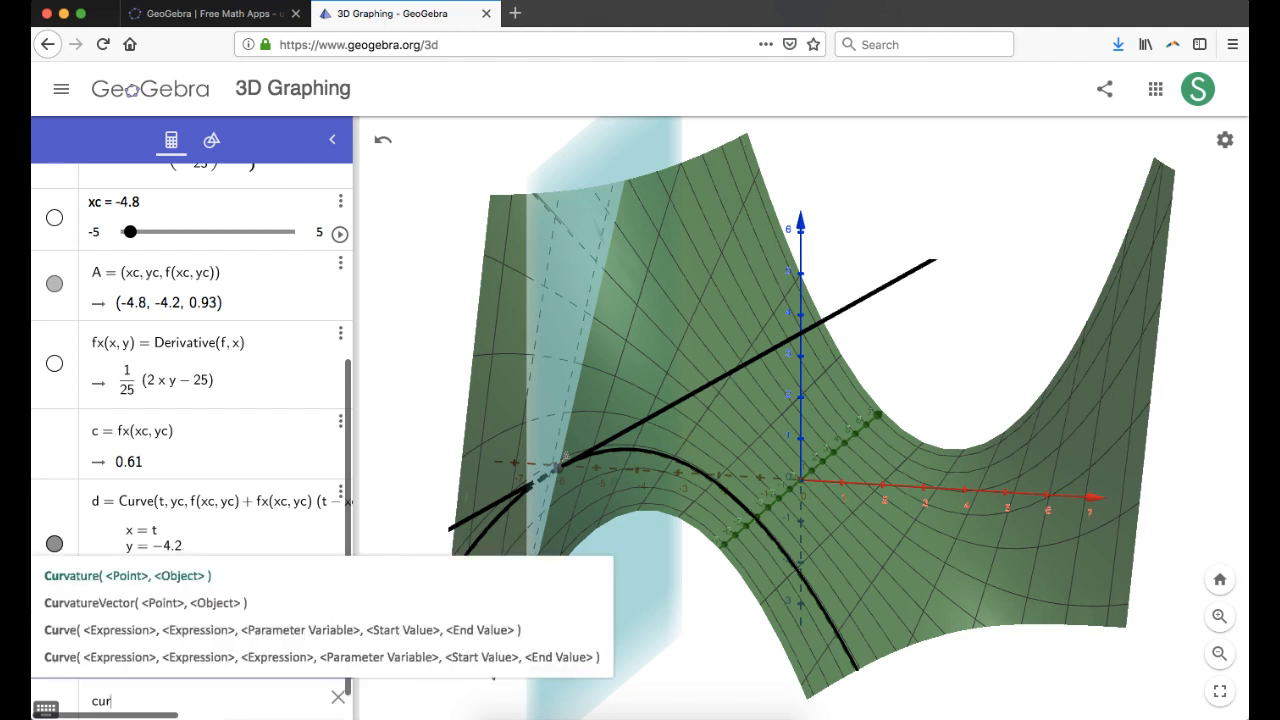
pyautogui.write('ve(')
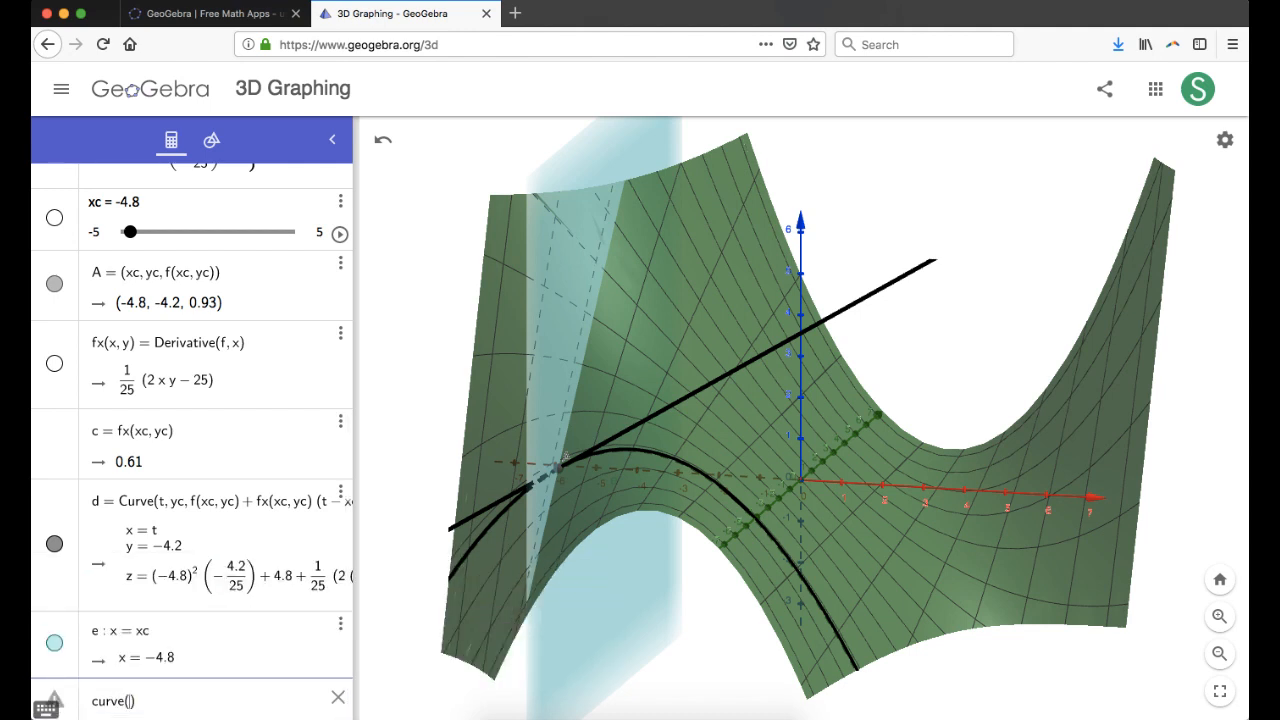
pyautogui.write('xc, t, f(xc, t')
pyautogui.write(', t,')
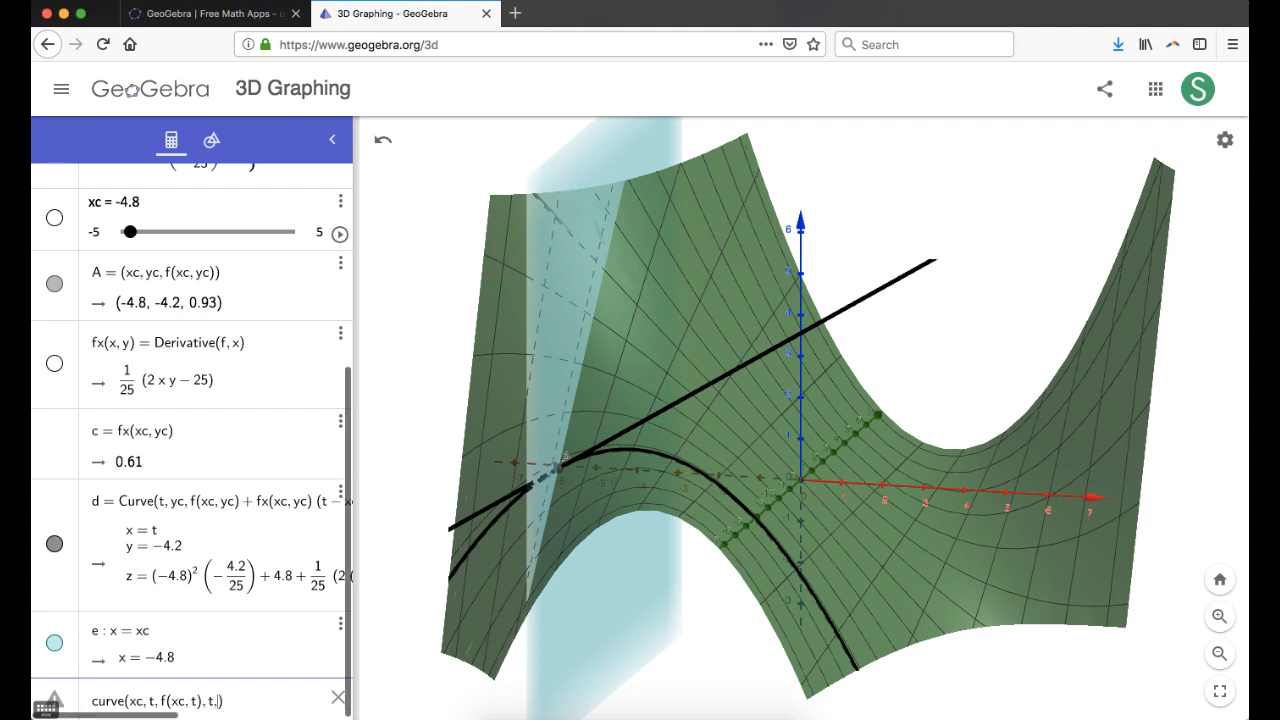
pyautogui.write(' -100, 1')
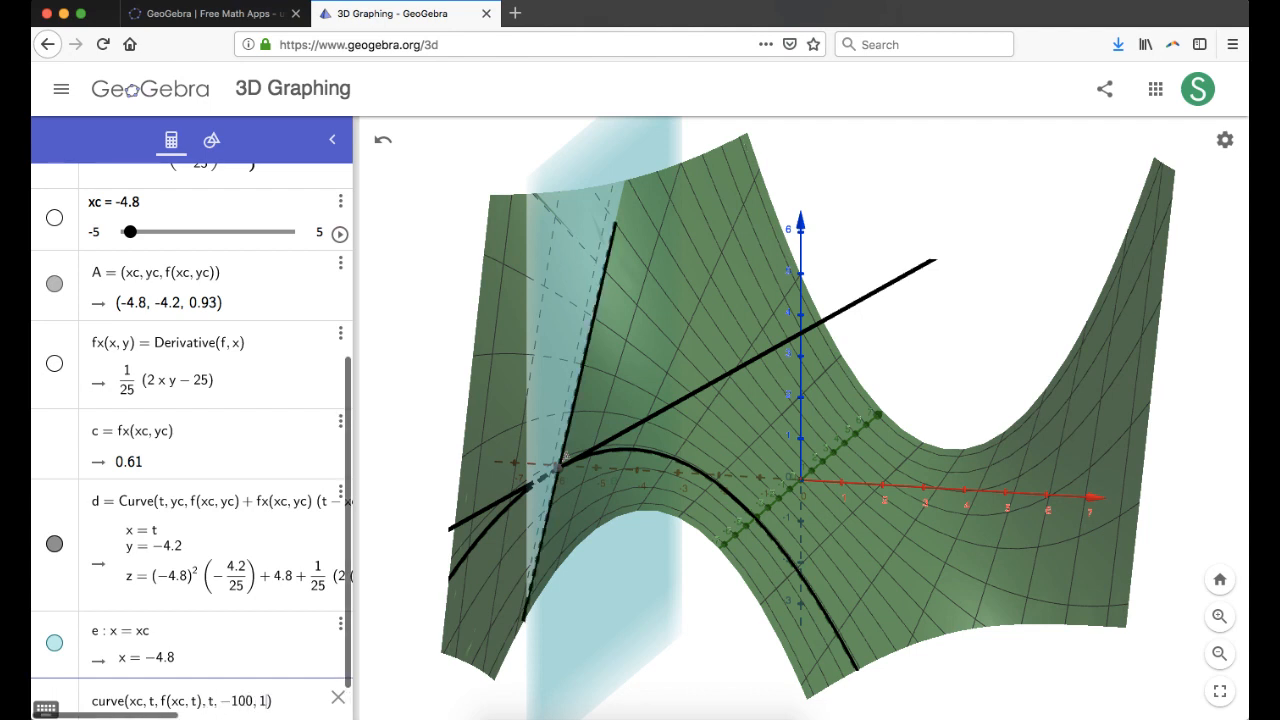
pyautogui.write('00')
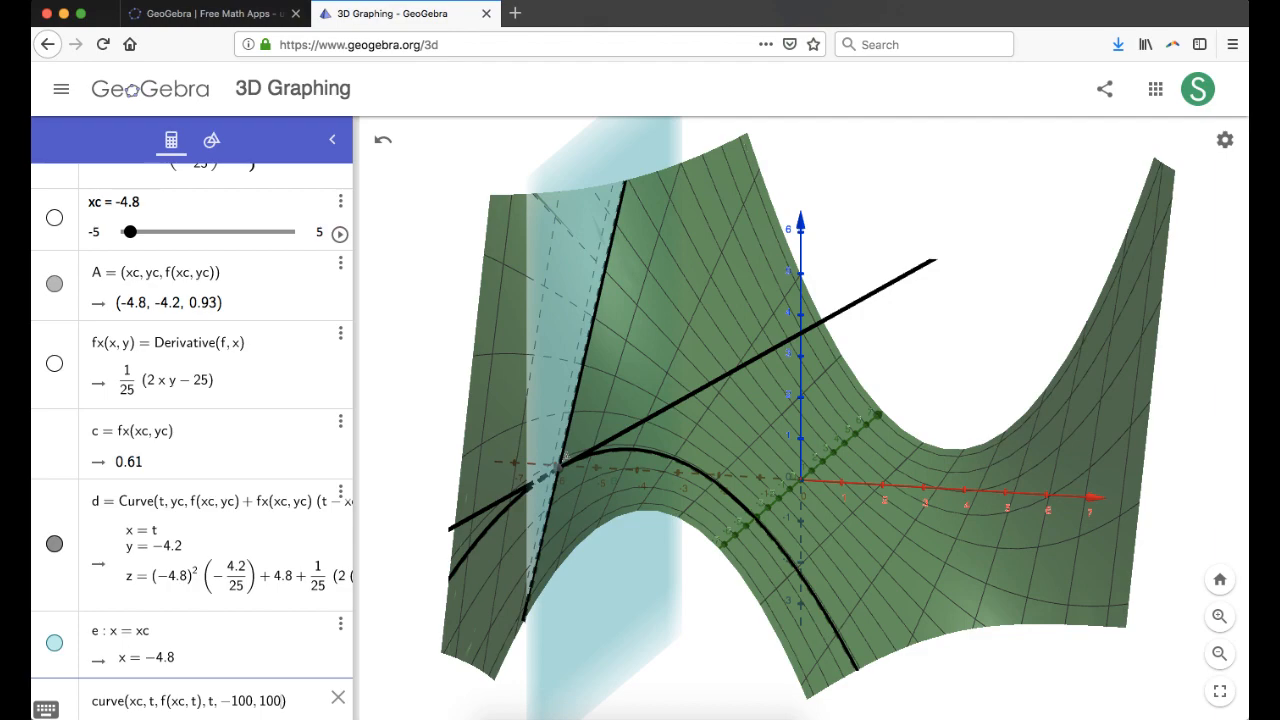
pyautogui.press('Return')
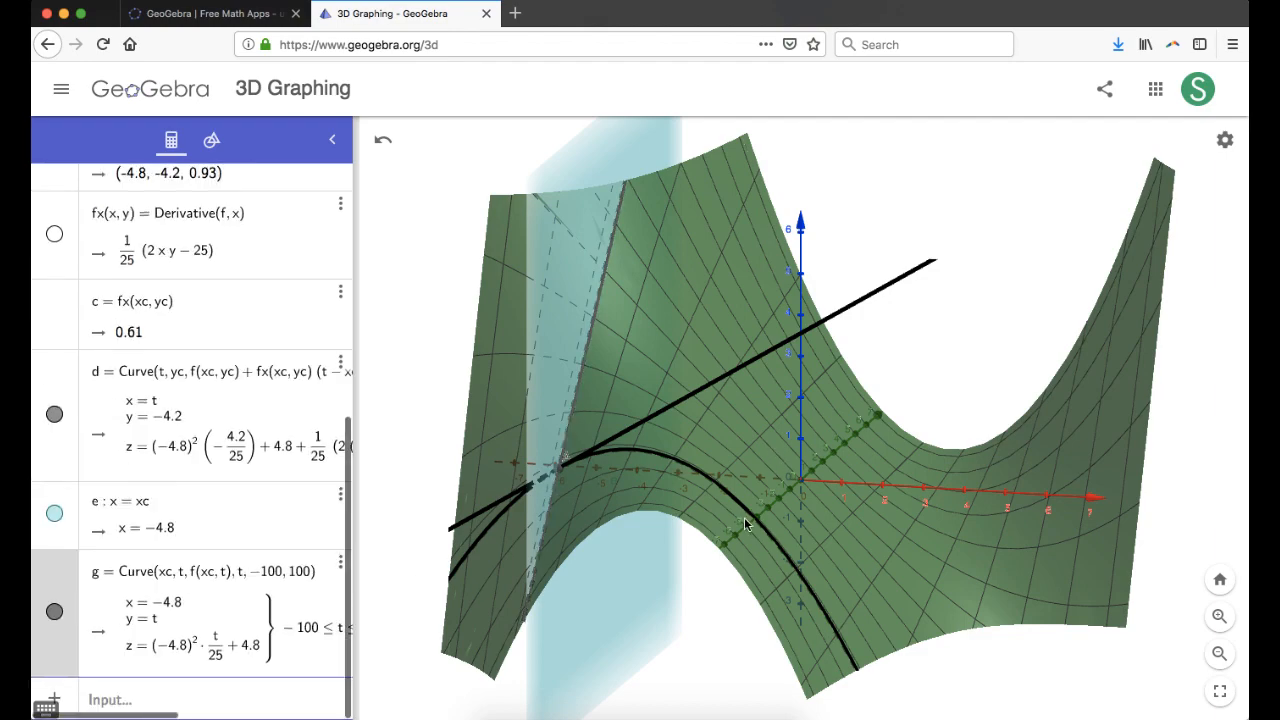
# Step: Set xc to 2.6 to examine how the trace curve in the plane x = xc moves along the surface
pyautogui.moveTo(745, 524)
pyautogui.mouseDown()
pyautogui.moveTo(704, 518)
pyautogui.moveTo(770, 524)
pyautogui.mouseUp()
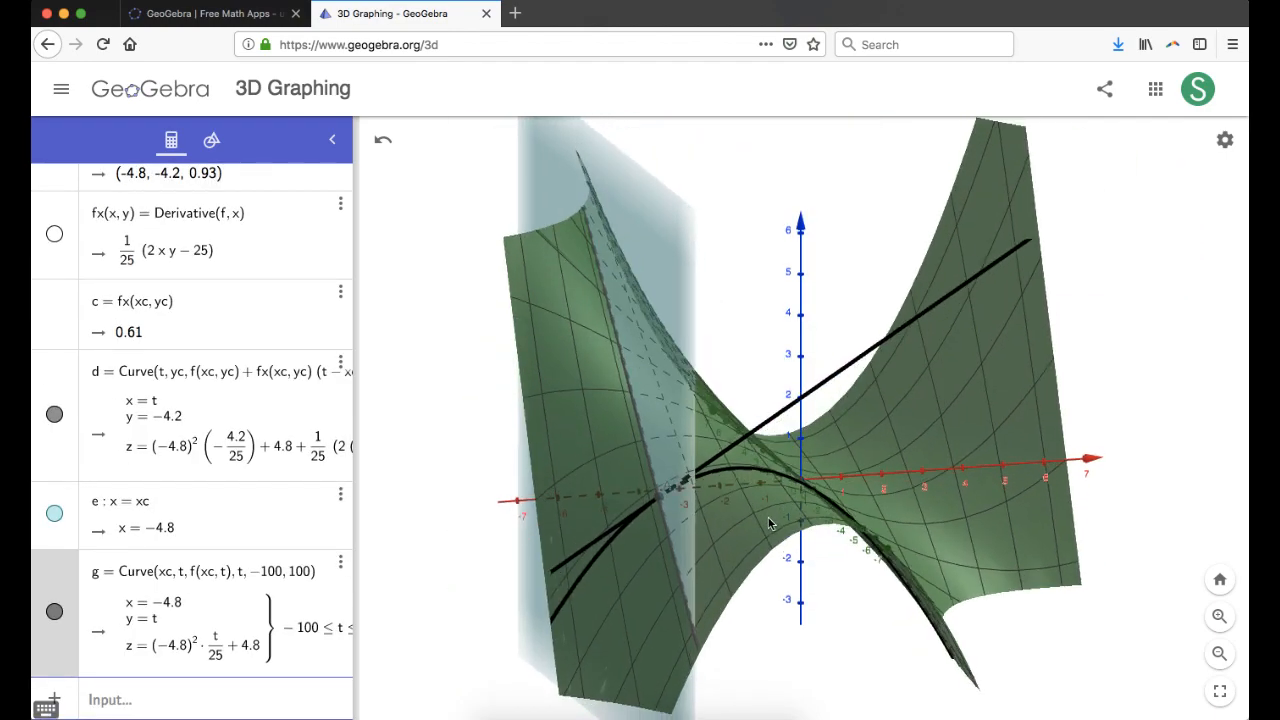
pyautogui.scroll(3, 175, 400)
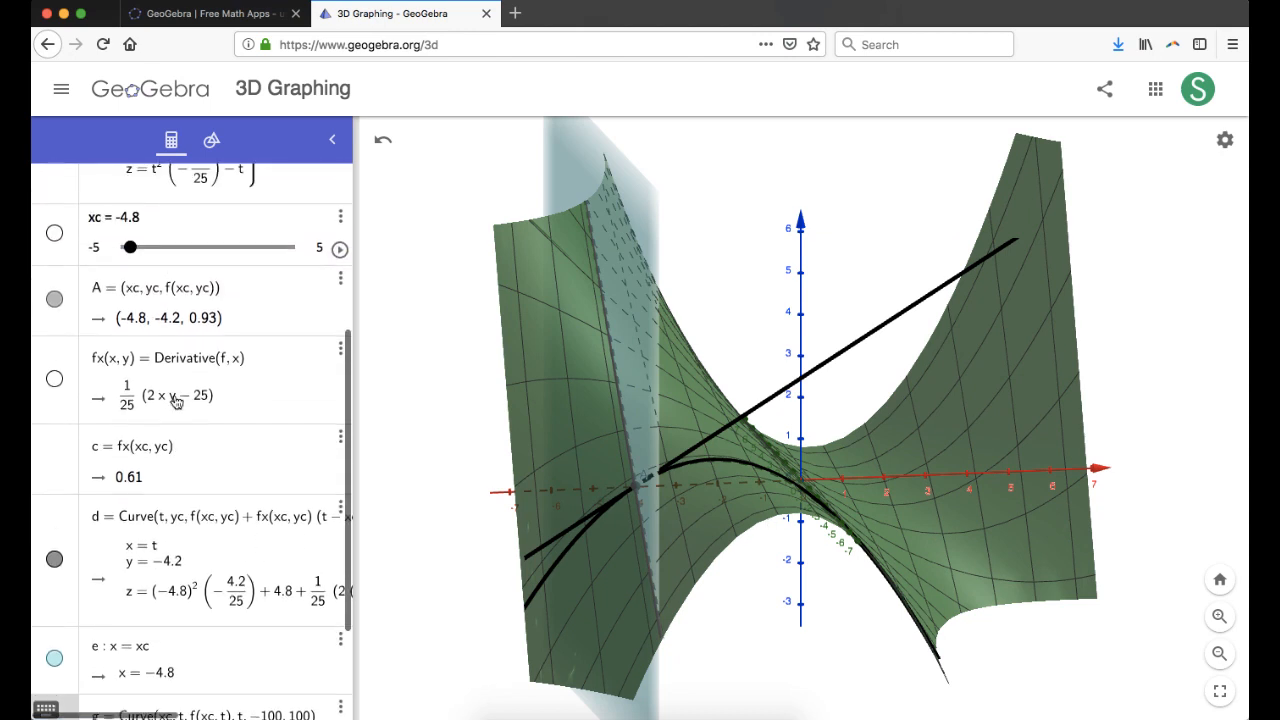
pyautogui.scroll(1, 175, 400)
pyautogui.moveTo(131, 288); pyautogui.dragTo(248, 289)
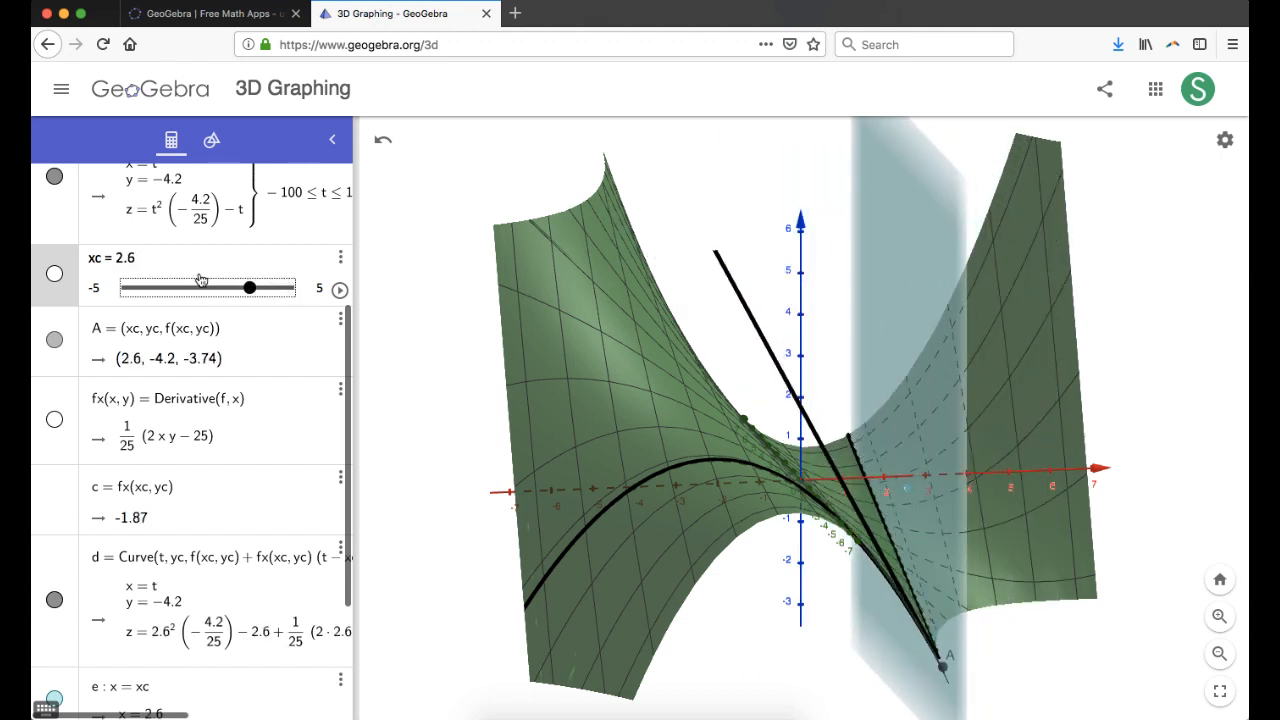
pyautogui.scroll(5, 200, 280)
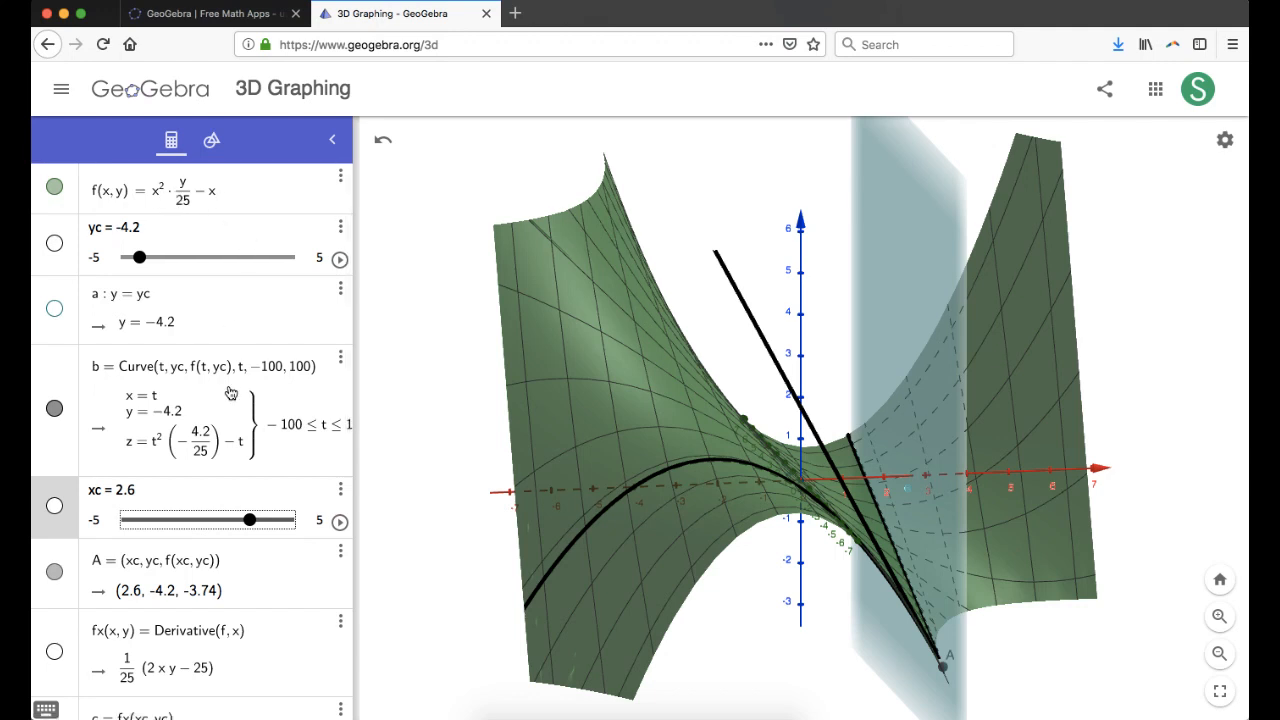
# Step: Add the partial derivative of f with respect to y as derivative(f, y) and hide its surface
pyautogui.scroll(-5, 232, 400)
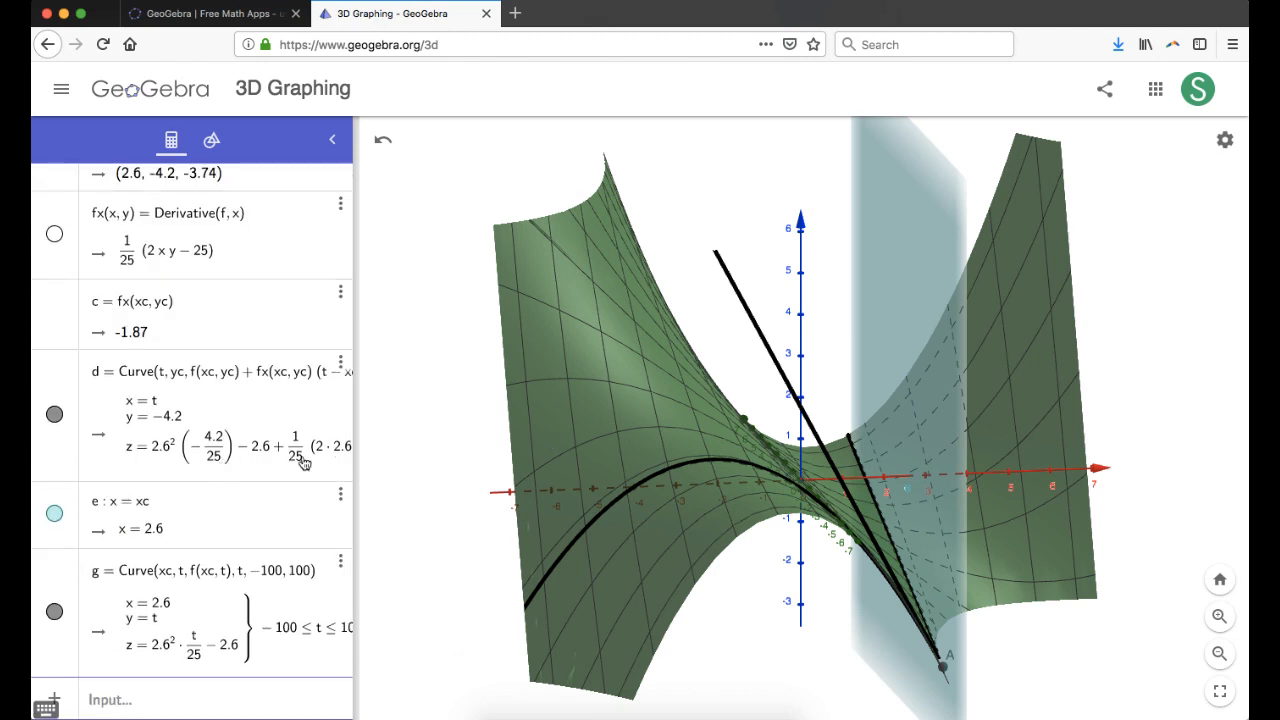
pyautogui.click(112, 704)
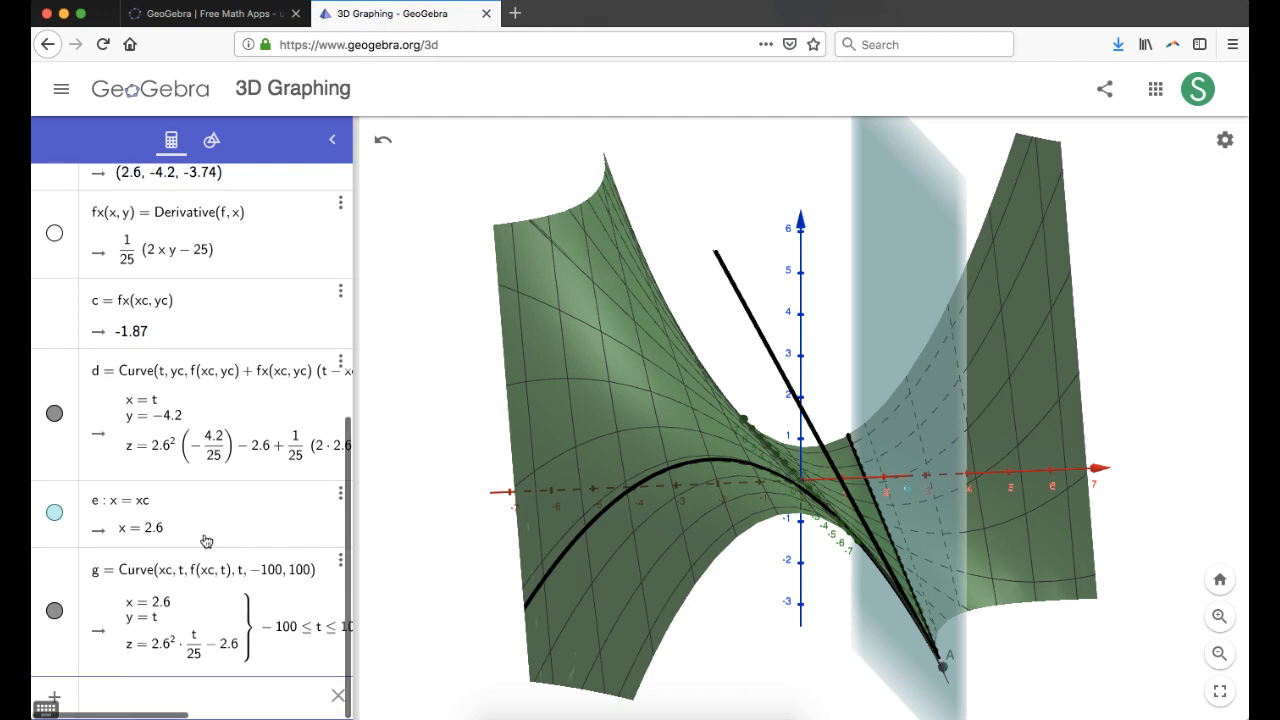
pyautogui.write('d')
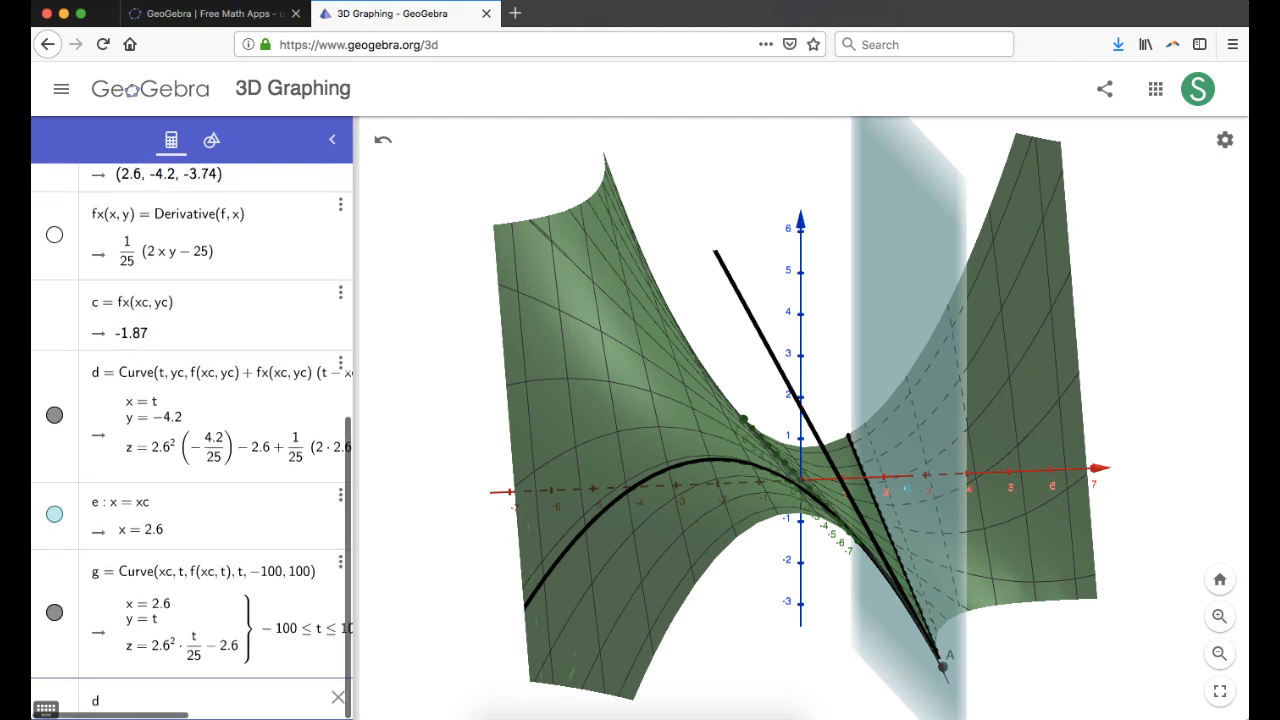
pyautogui.write('erivative(')
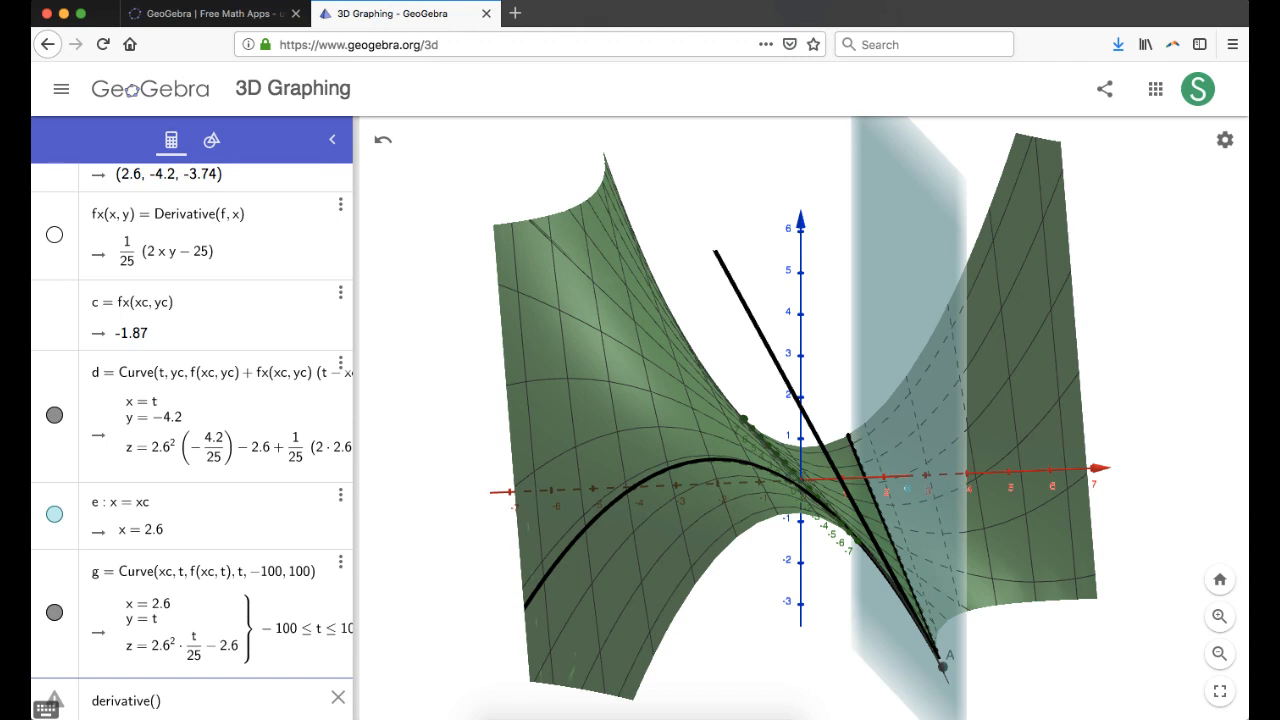
pyautogui.write('f,y')
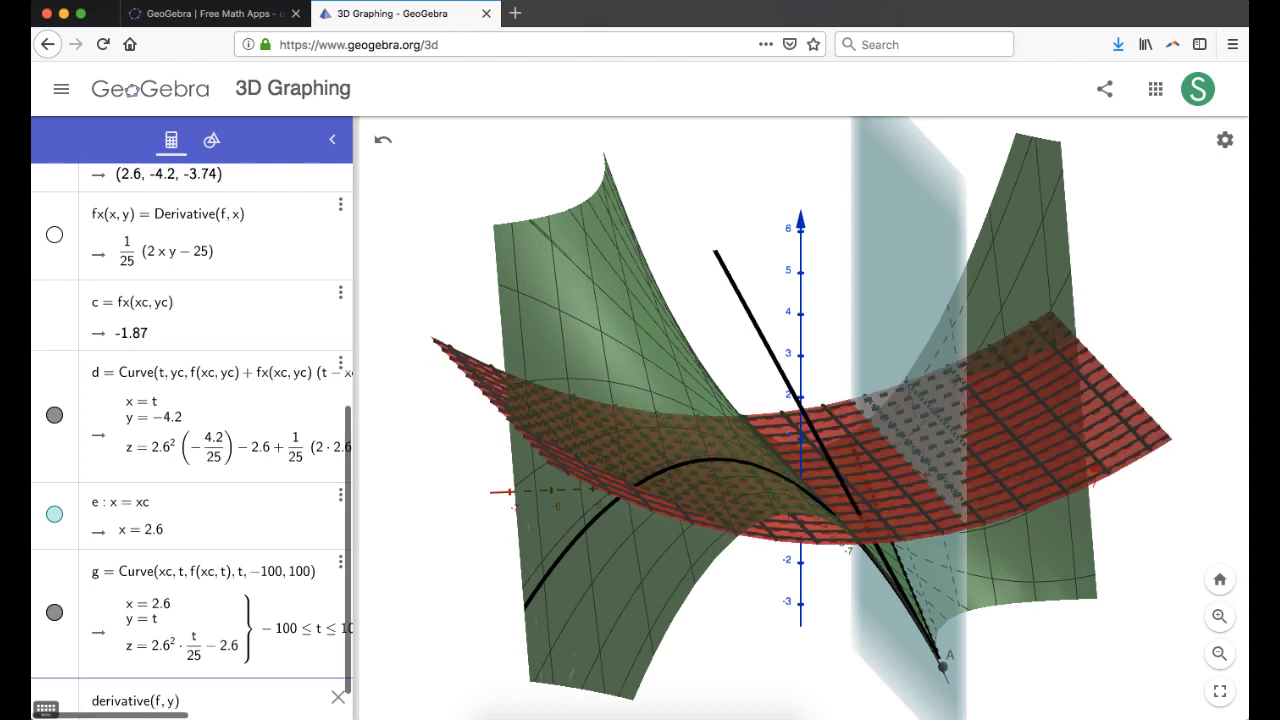
pyautogui.press('Return')
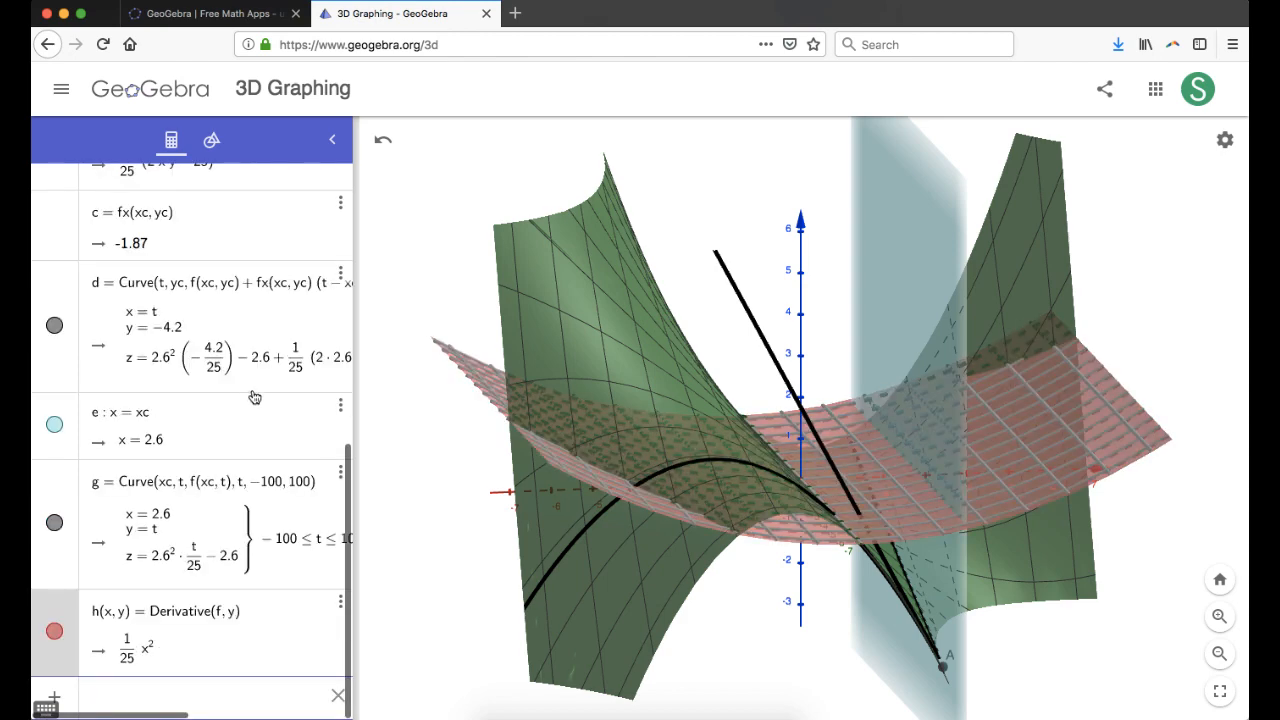
pyautogui.click(55, 632)
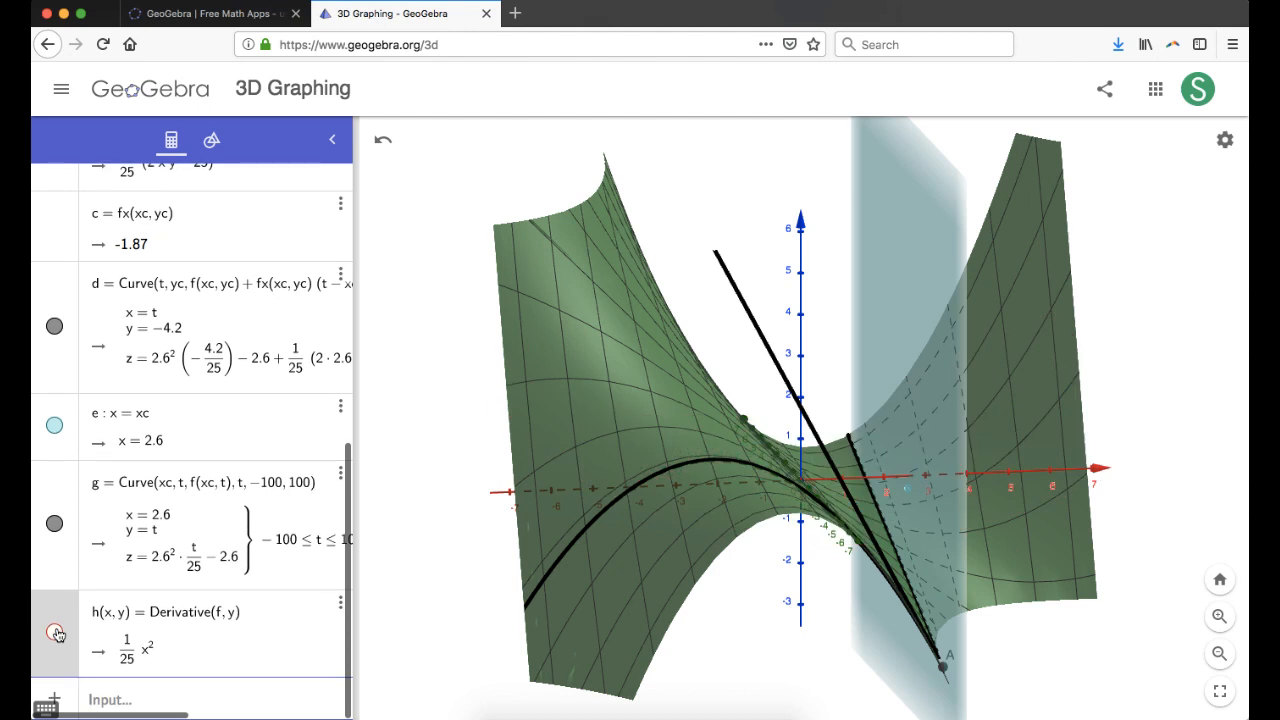
# Step: Rename the y-derivative function to fy(x, y)
pyautogui.click(109, 619)
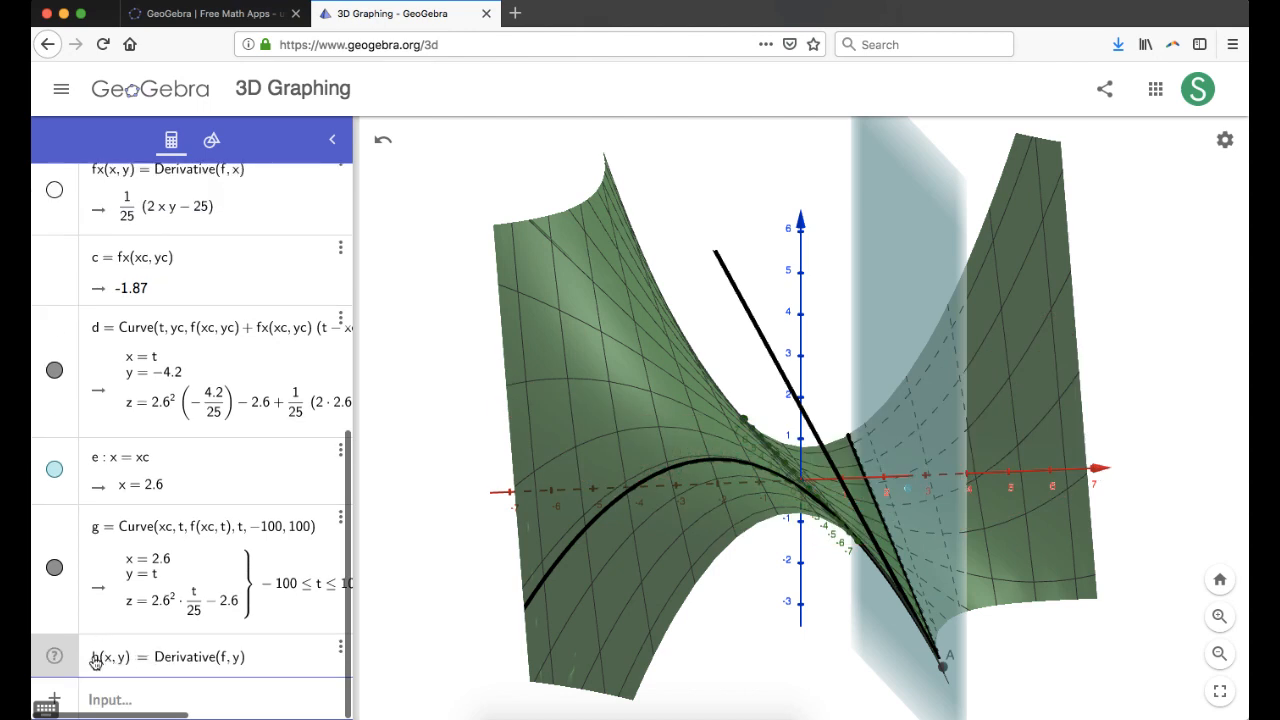
pyautogui.press('BackSpace')
pyautogui.write('fy')
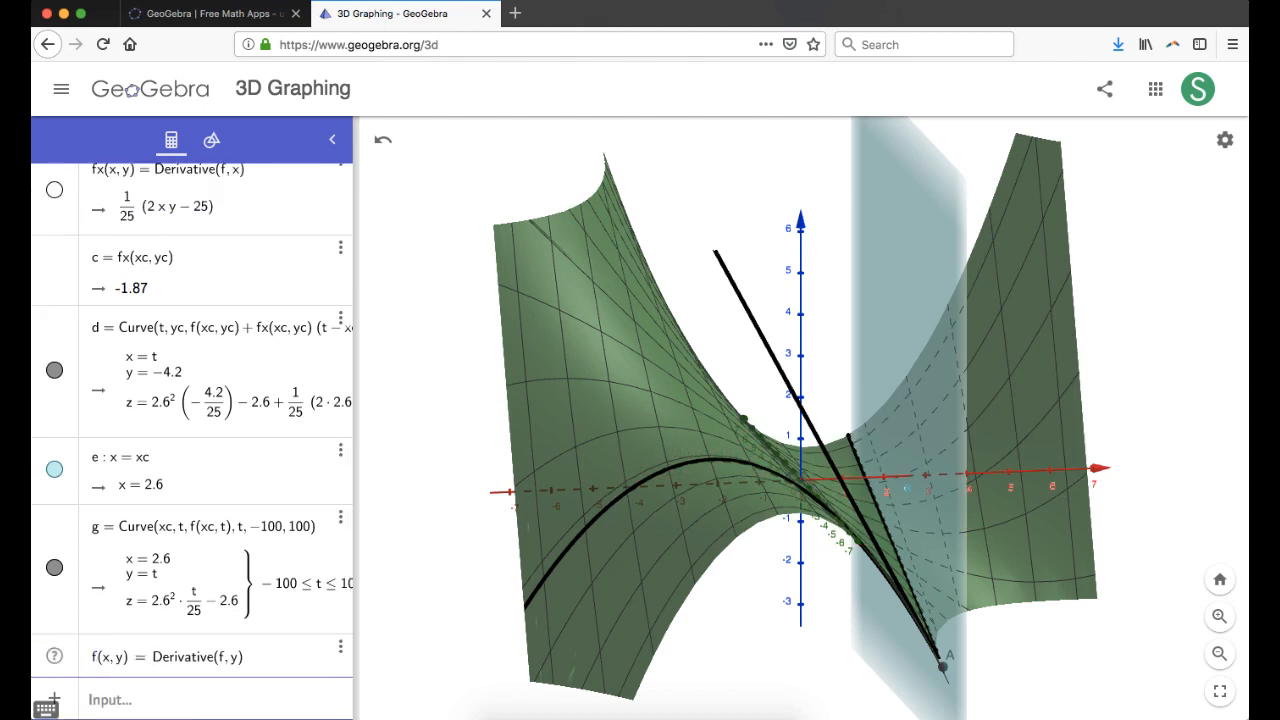
pyautogui.press('Return')
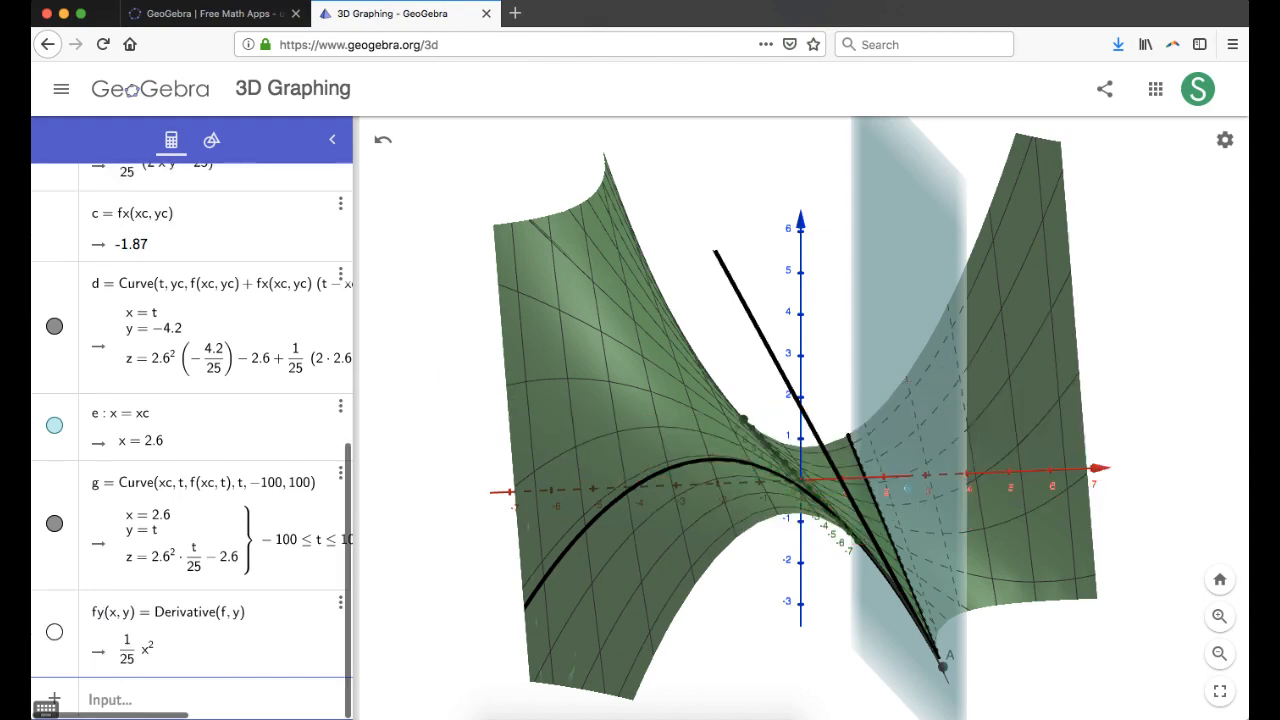
# Step: Add the second tangent line at point A as curve(xc, t, f(xc, yc) + fy(xc, yc)(t - yc), t, -100, 100)
pyautogui.moveTo(1074, 534); pyautogui.dragTo(1045, 536)
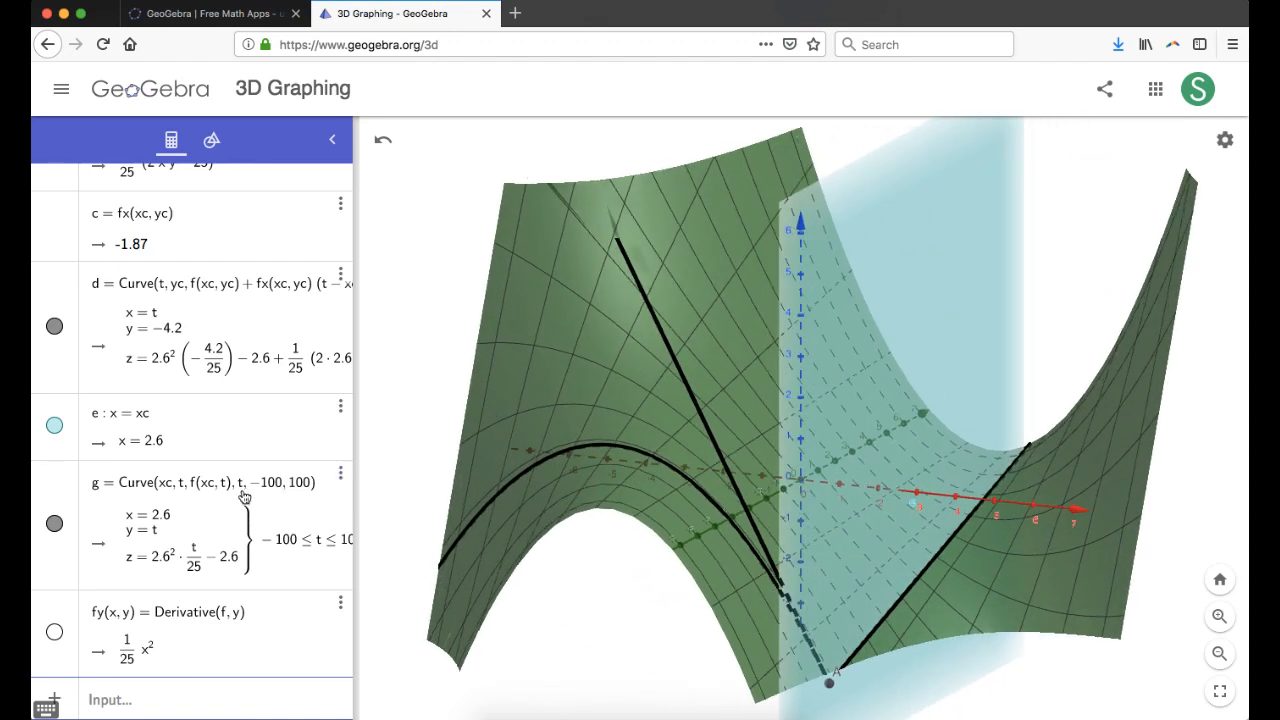
pyautogui.click(124, 697)
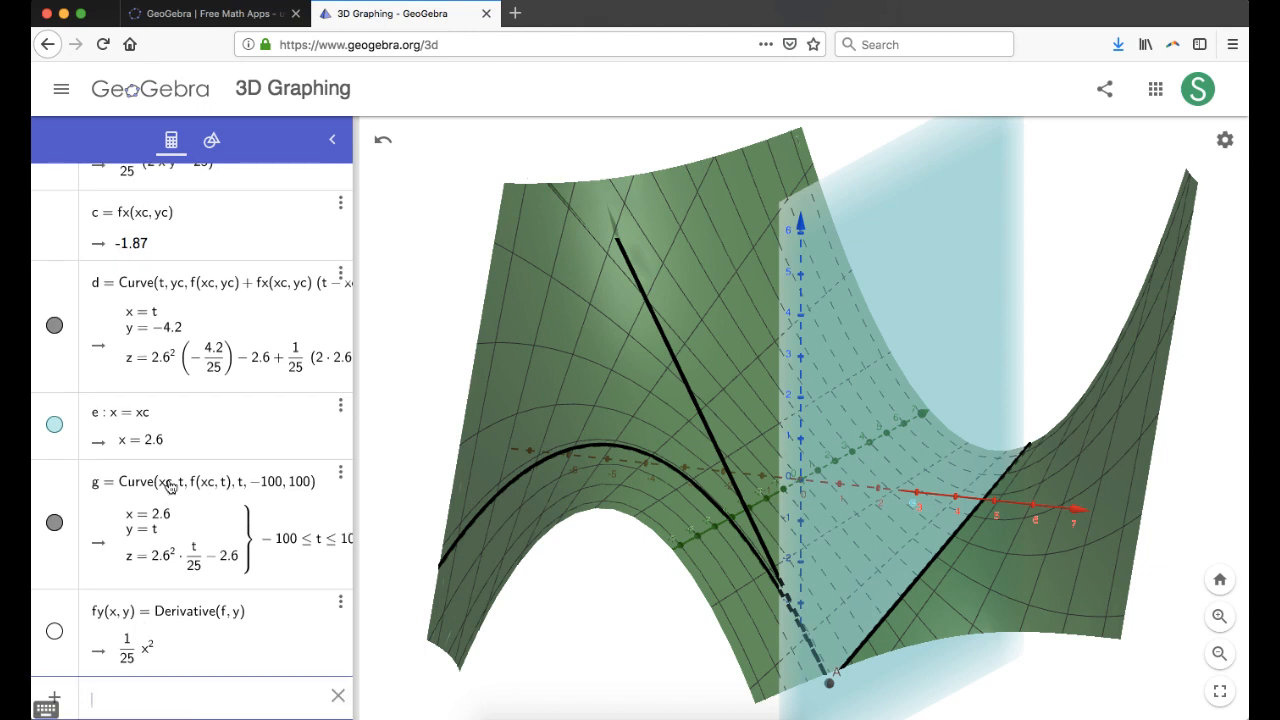
pyautogui.write('curve()')
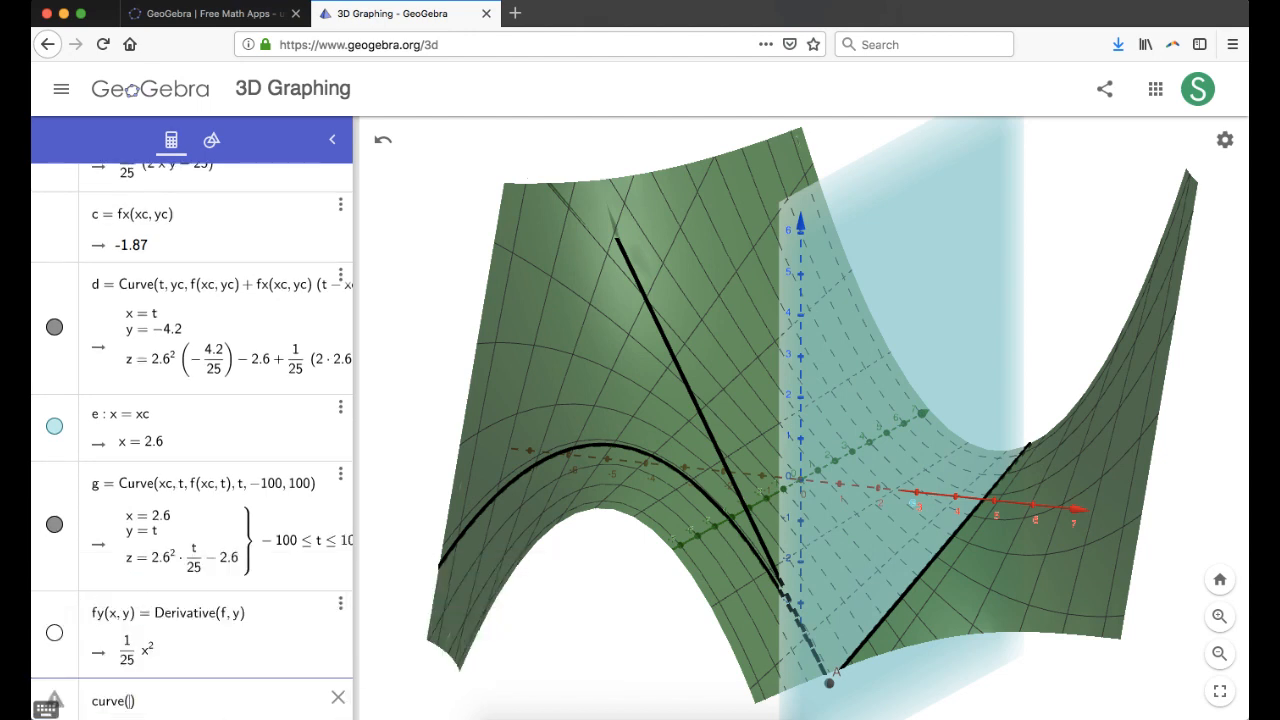
pyautogui.write('xc,t')
pyautogui.write('f(xc, y,c')
pyautogui.write('+ fy(xc, yc')
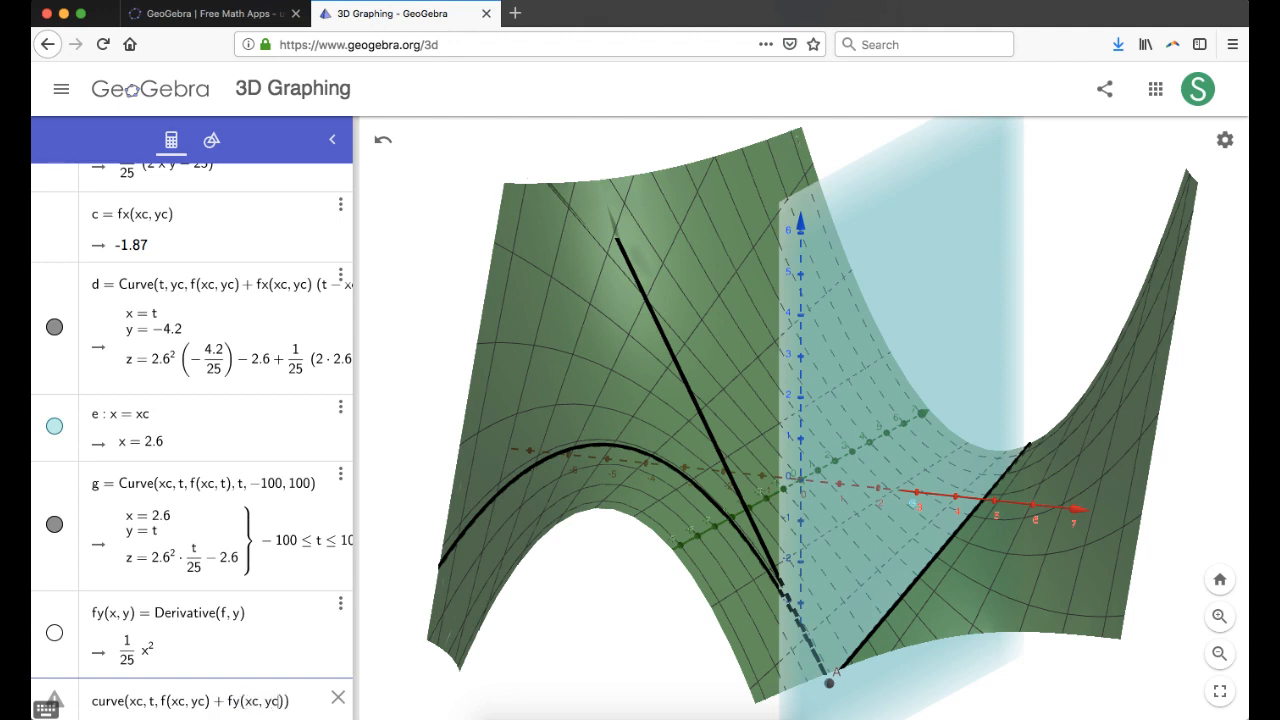
pyautogui.write(')(')
pyautogui.write('t')
pyautogui.write('-')
pyautogui.write('yc), t,')
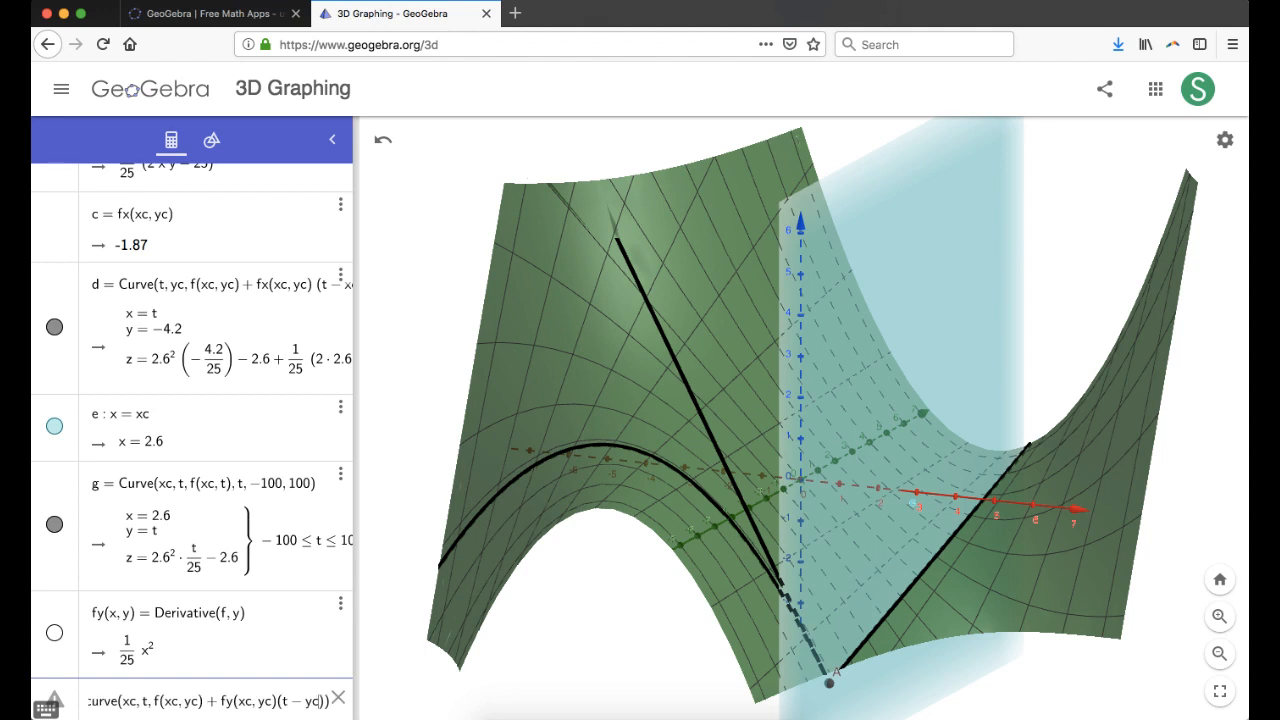
pyautogui.write(' -100, 10')
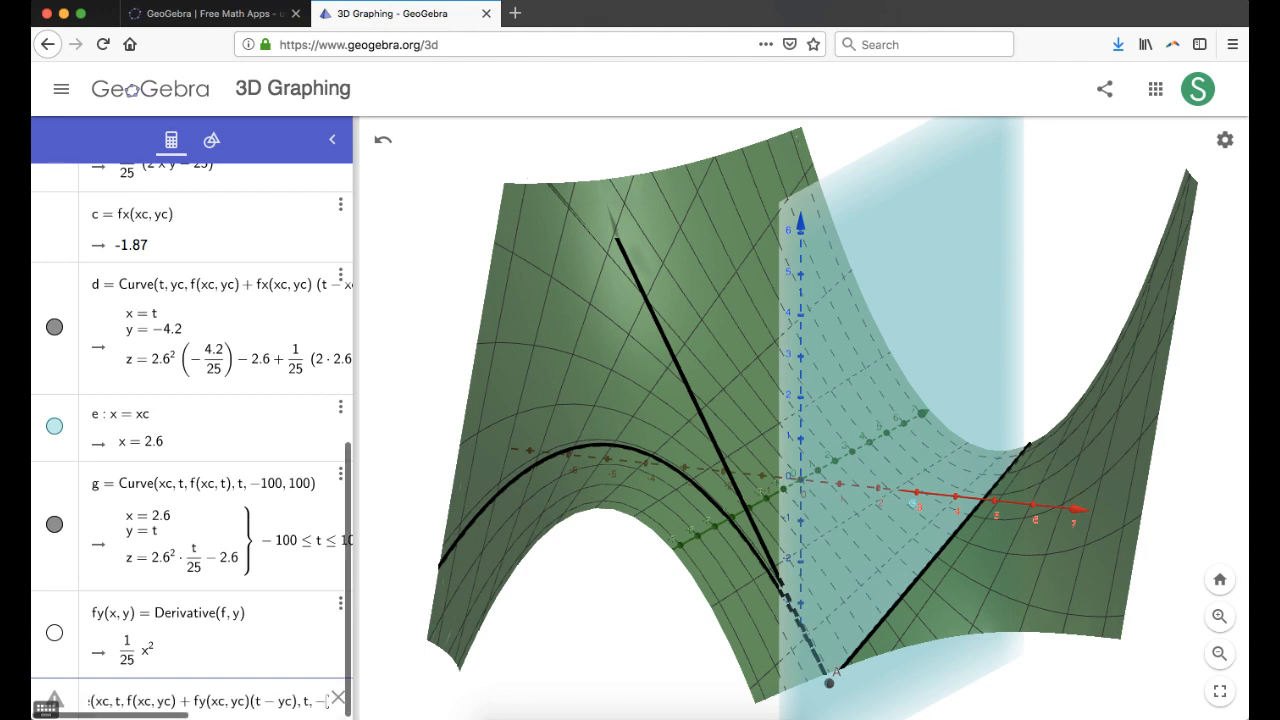
pyautogui.write('00, 100')
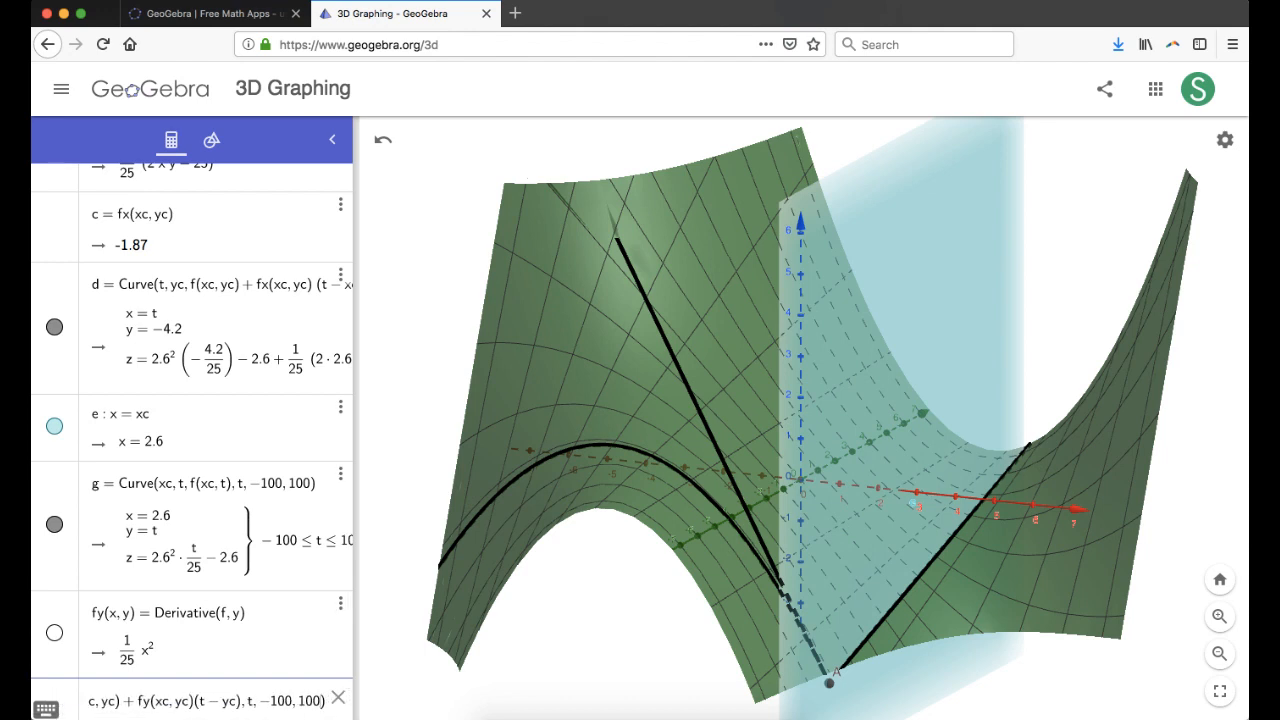
pyautogui.press('Return')
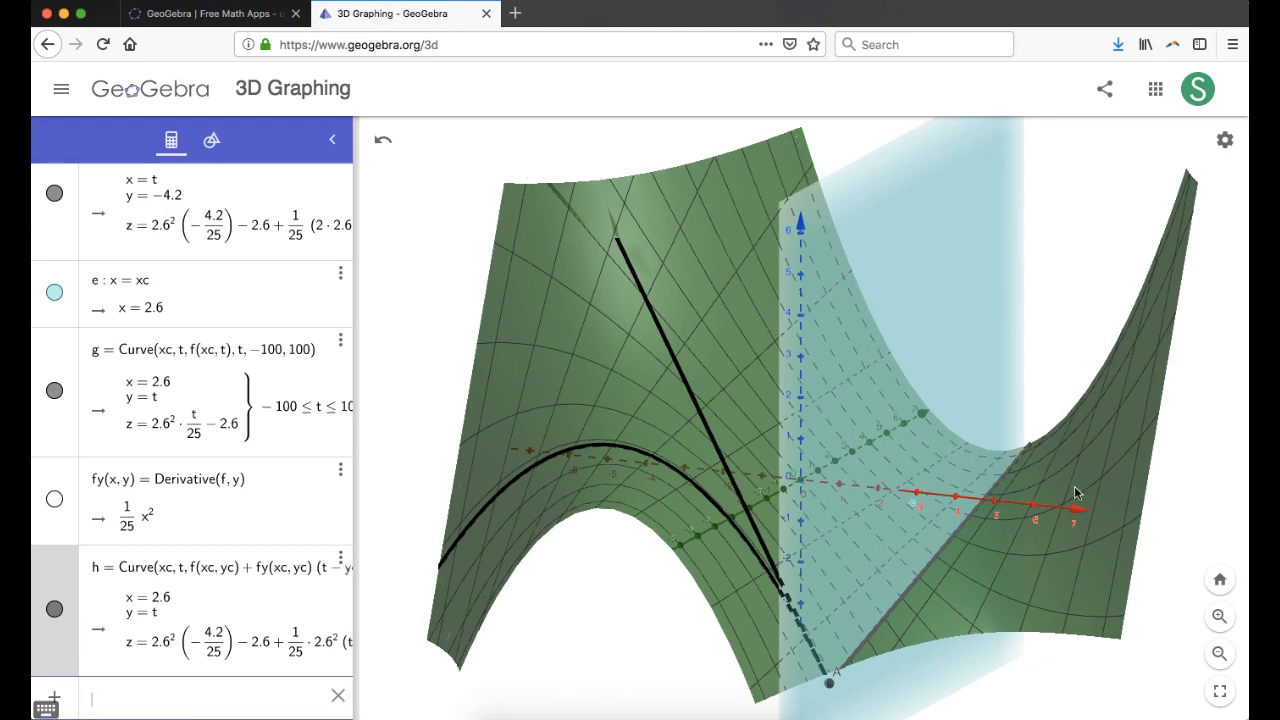
# Step: Show the plane y = yc again so both vertical planes can be viewed with their tangent lines
pyautogui.moveTo(1126, 557)
pyautogui.mouseDown()
pyautogui.moveTo(1060, 531)
pyautogui.moveTo(1077, 551)
pyautogui.moveTo(1122, 541)
pyautogui.mouseUp()
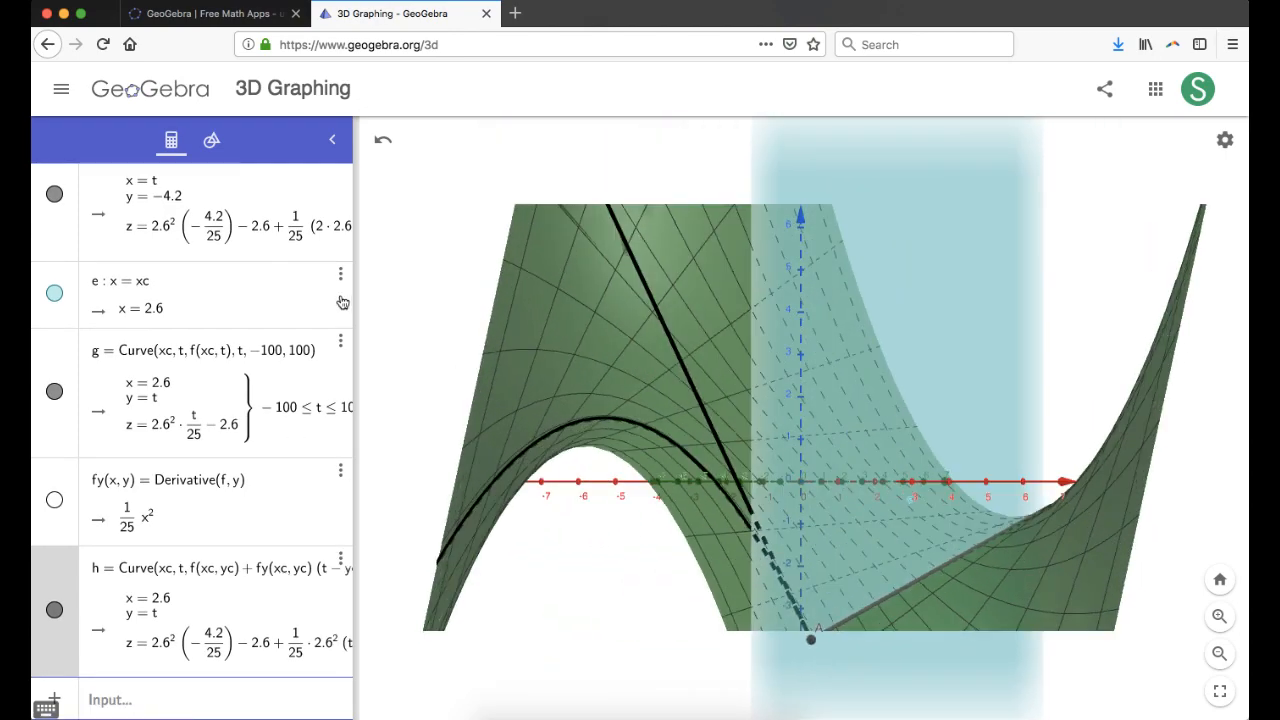
pyautogui.scroll(8, 226, 300)
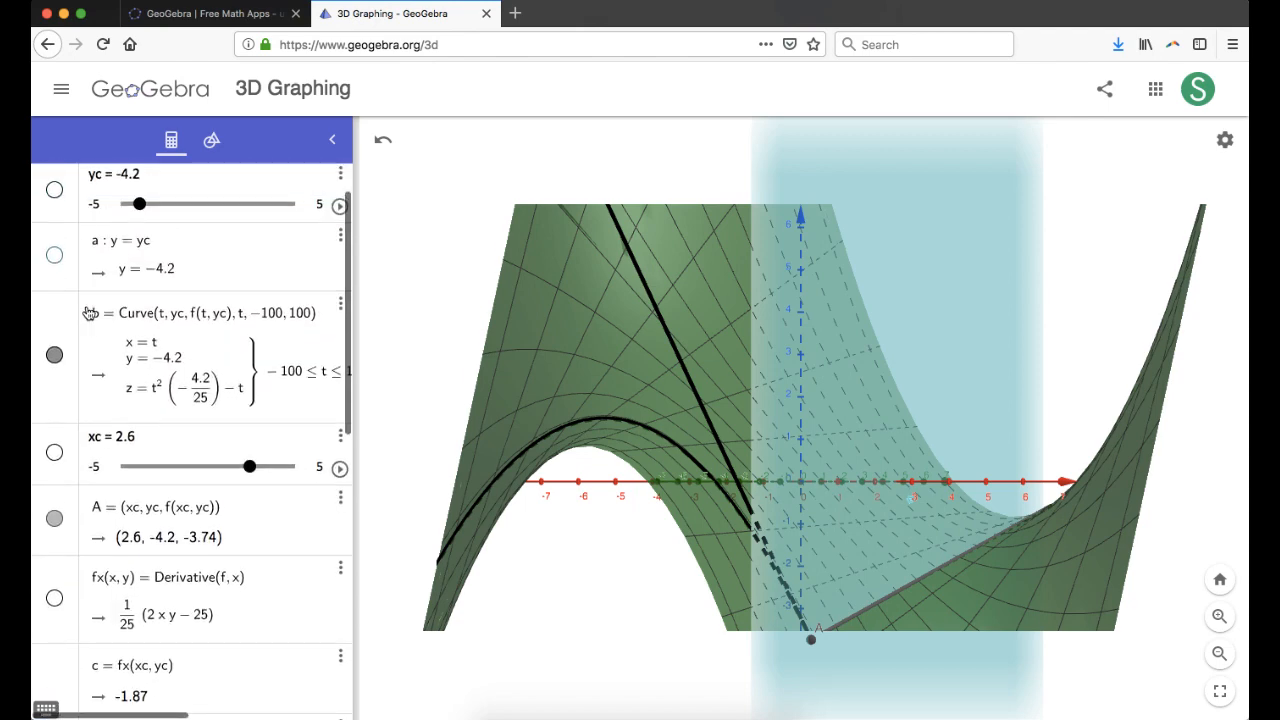
pyautogui.click(54, 255)
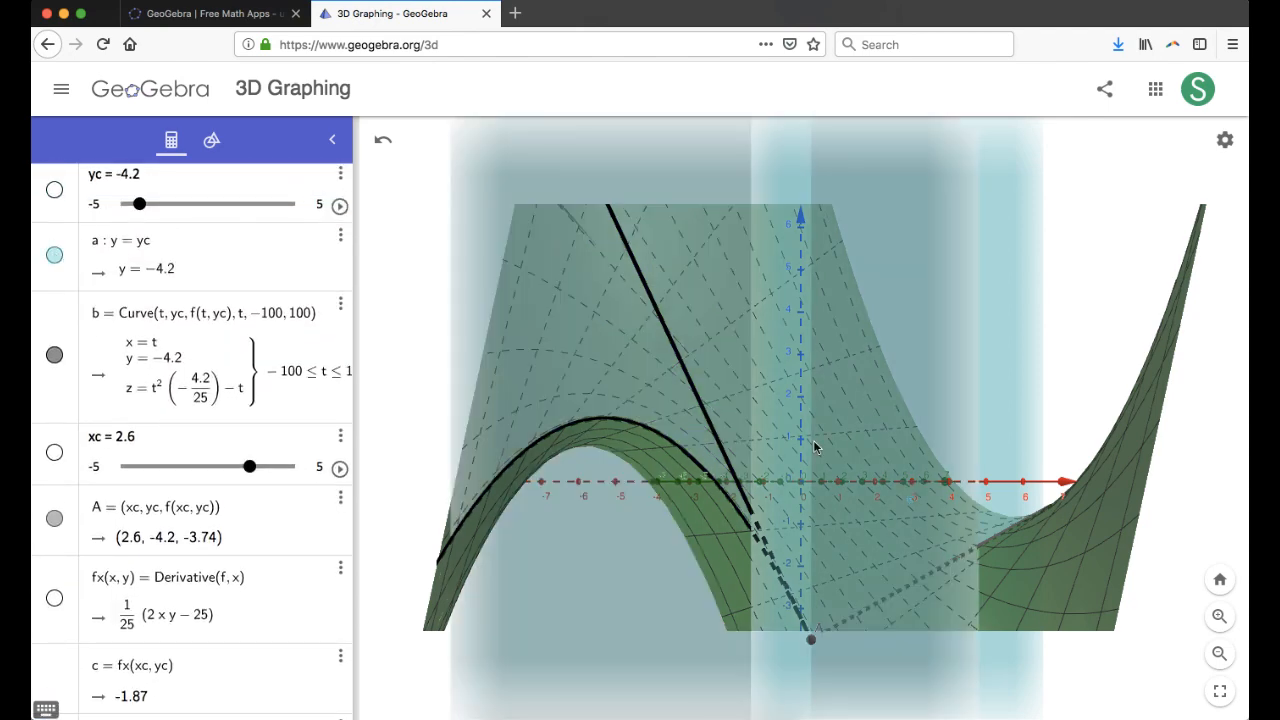
pyautogui.moveTo(1113, 531); pyautogui.dragTo(1080, 534)
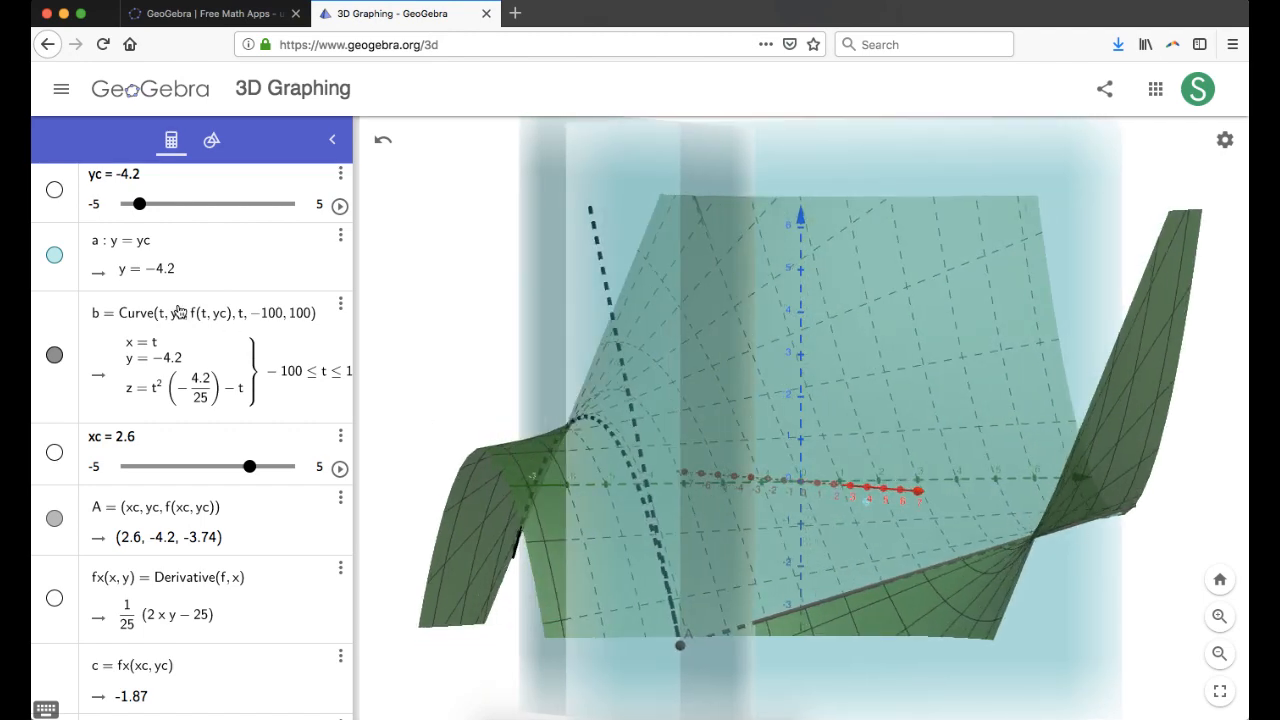
# Step: Set the xc slider to 0.5 to move point A and its tangent lines along the surface
pyautogui.scroll(-5, 180, 308)
pyautogui.scroll(1, 180, 308)
pyautogui.scroll(2, 180, 308)
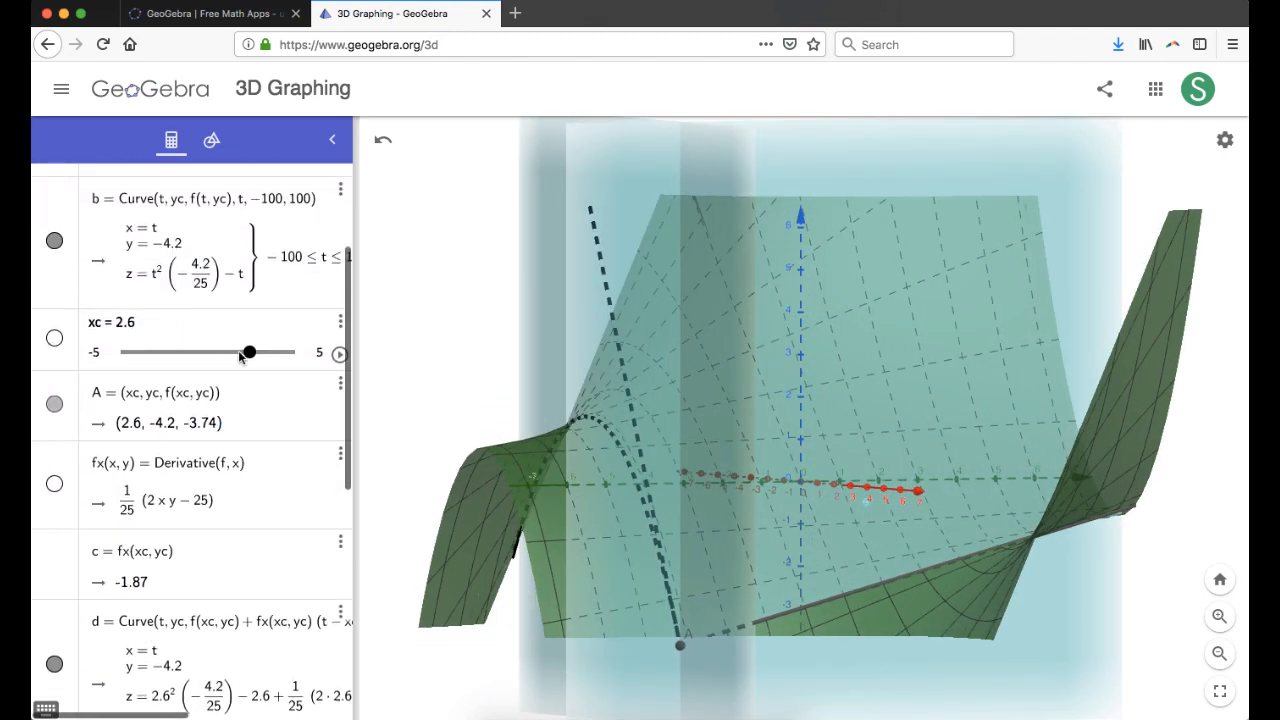
pyautogui.moveTo(250, 355); pyautogui.dragTo(216, 358)
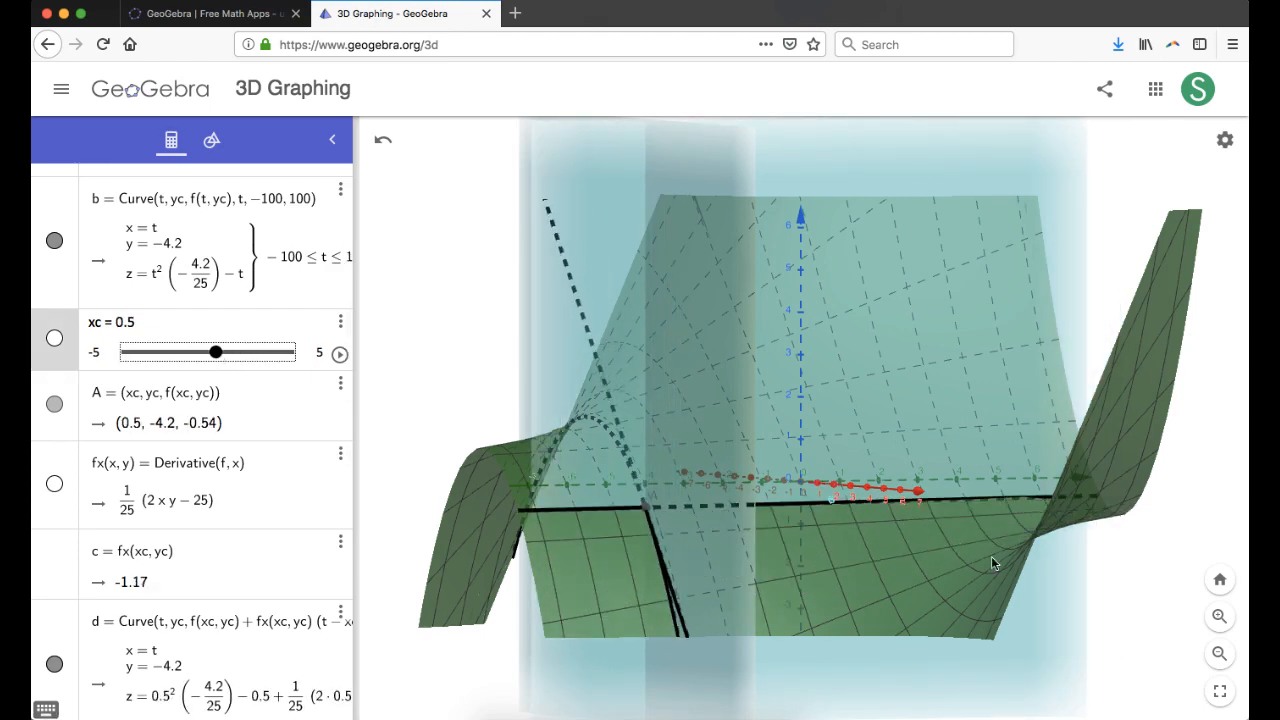
pyautogui.moveTo(1037, 612); pyautogui.dragTo(1070, 629)
# Step: Replace the definition of f(x, y) with sin(x*y)
pyautogui.scroll(3, 226, 410)
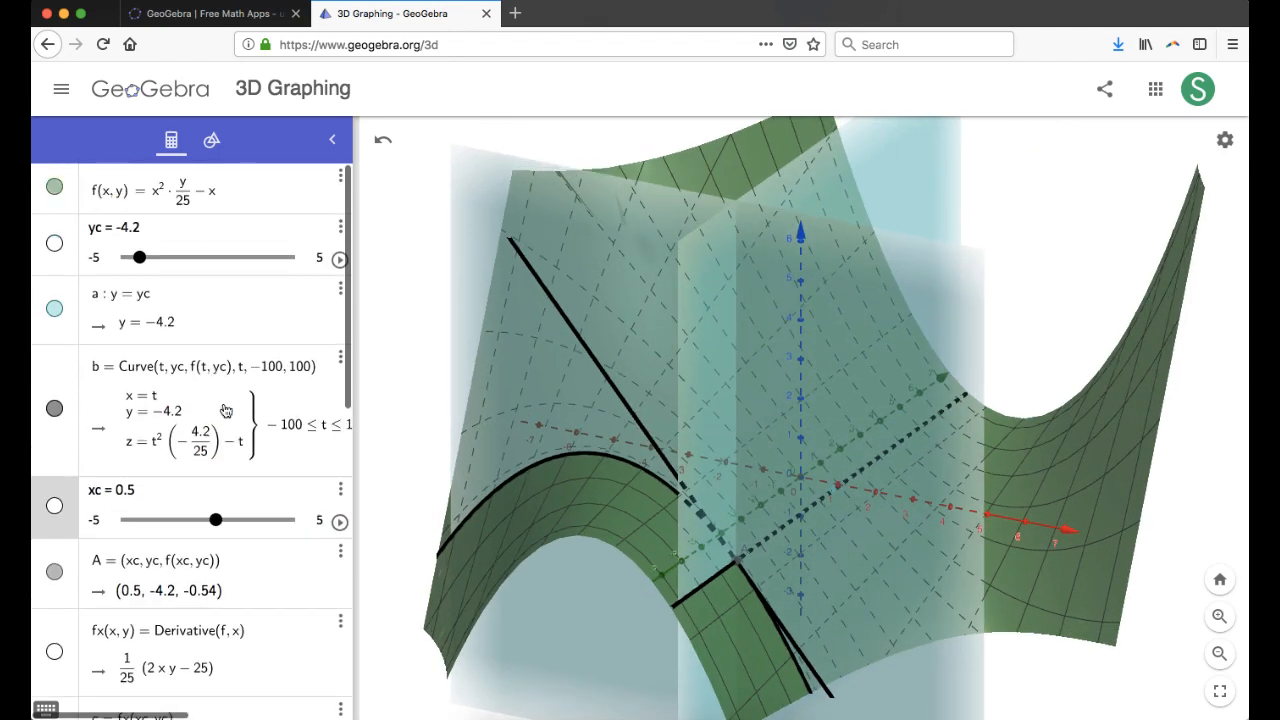
pyautogui.click(206, 195)
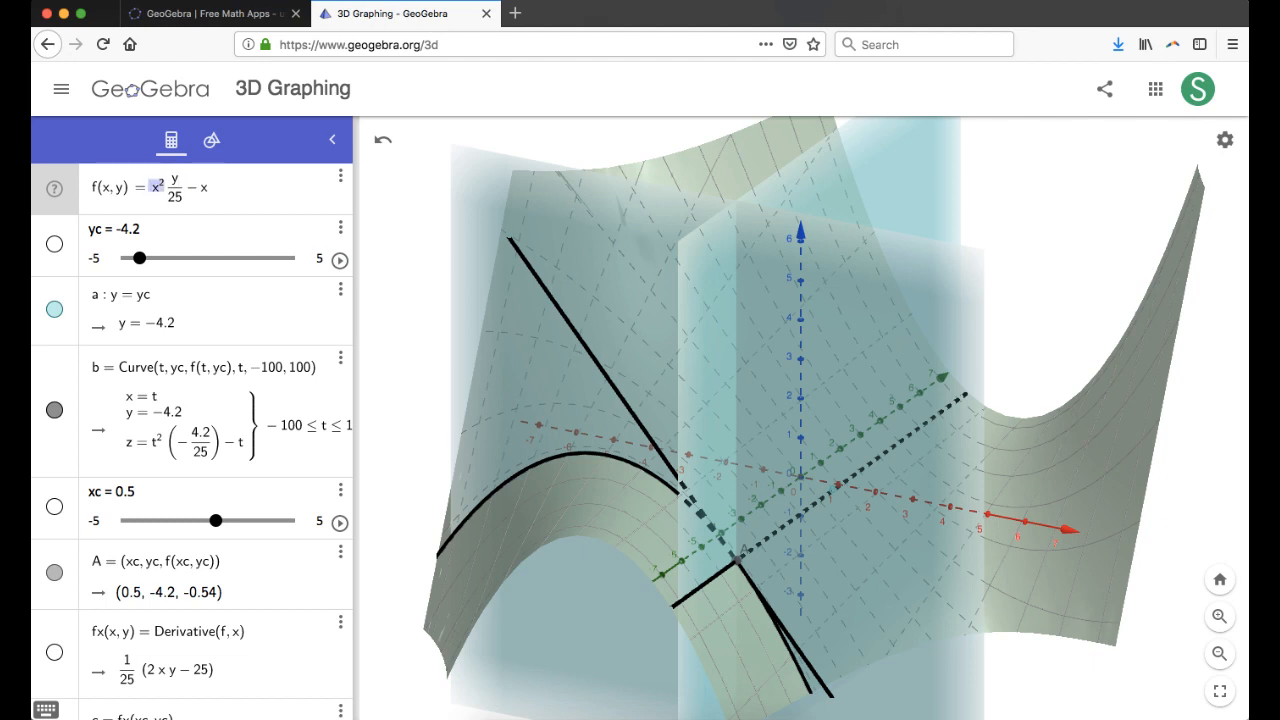
pyautogui.hotkey('shift', 'Right')
pyautogui.press('BackSpace')
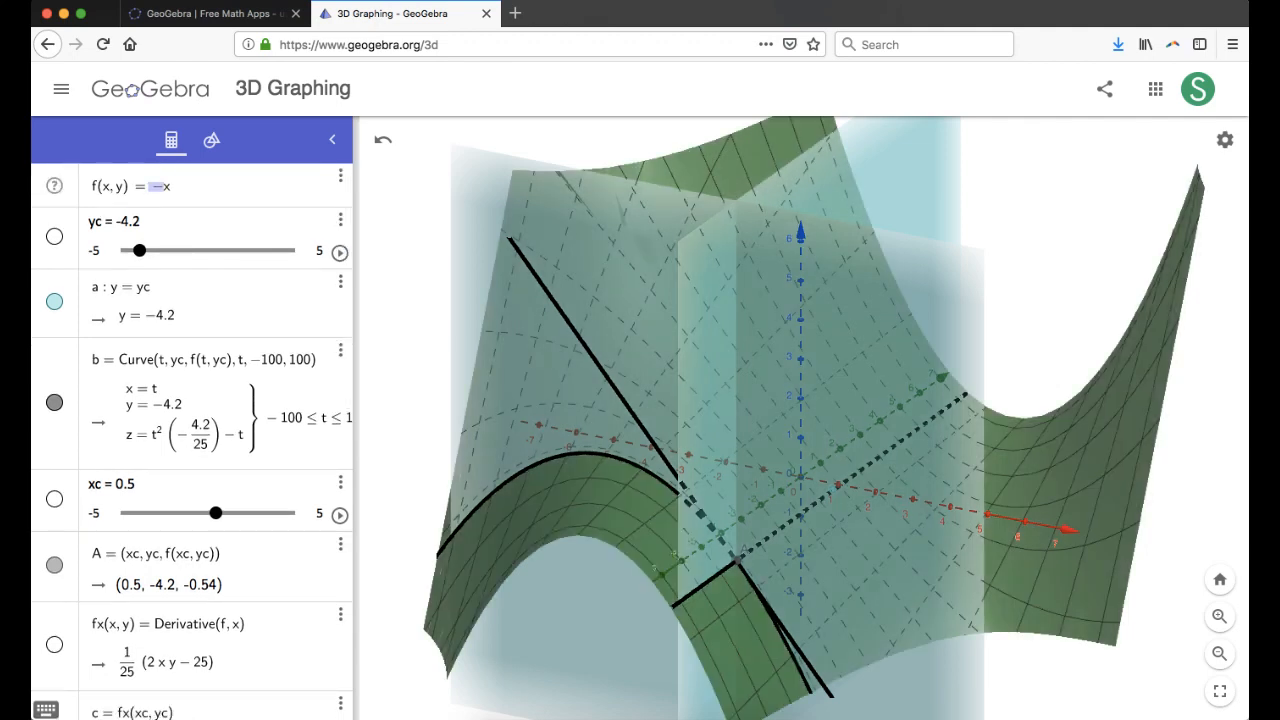
pyautogui.write('sin(')
pyautogui.write('x*y')
pyautogui.press('Return')
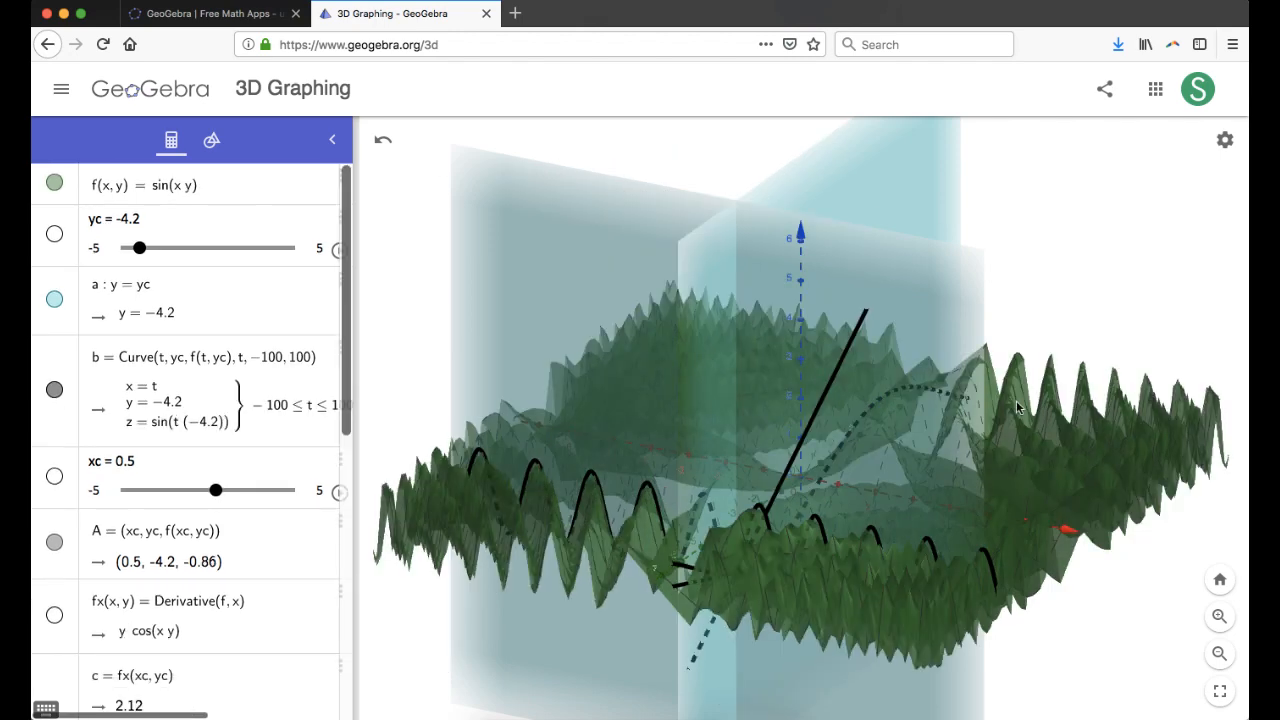
# Step: Divide the sine's argument by 10 so the function reads f(x, y) = sin(x*y/10)
pyautogui.click(180, 193)
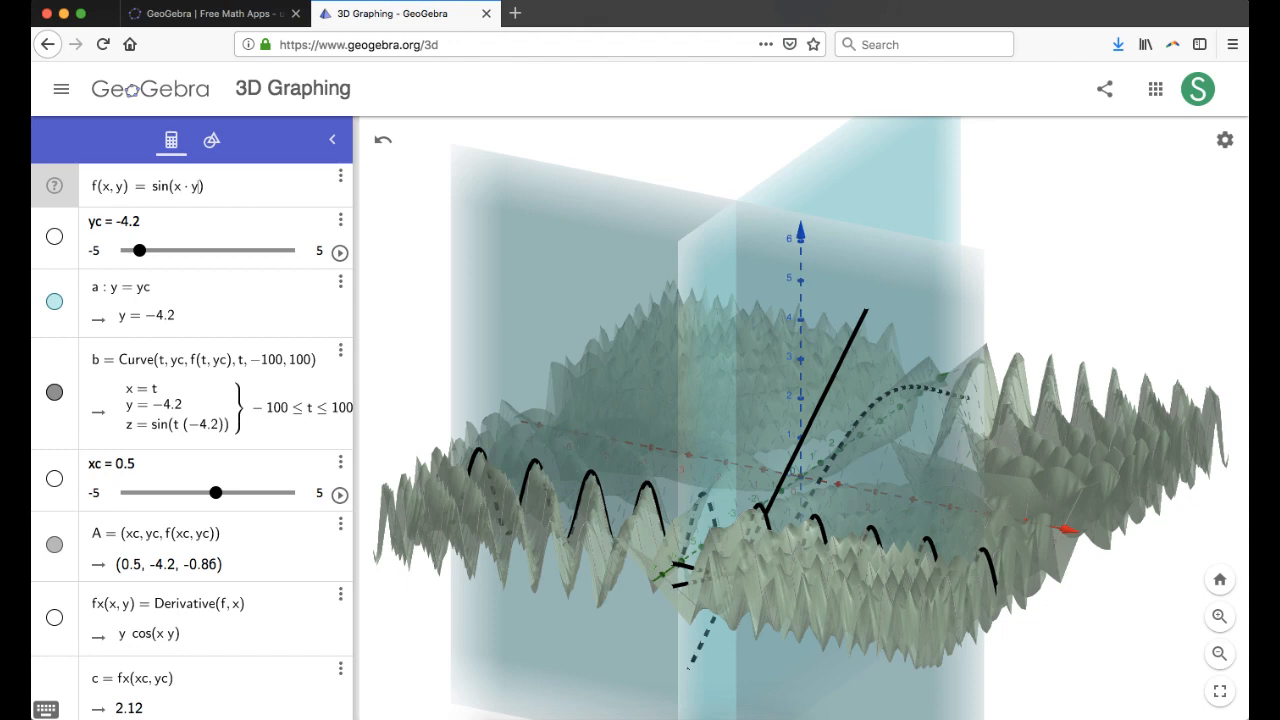
pyautogui.write('/10')
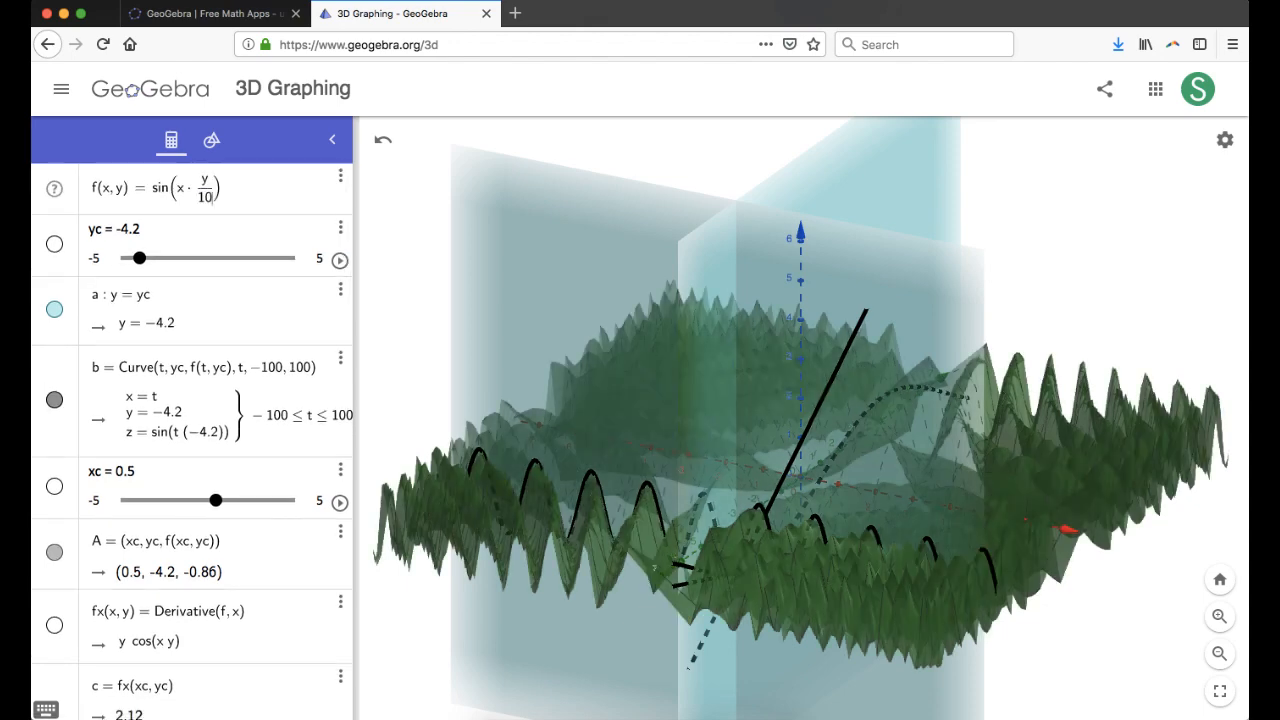
pyautogui.press('Return')
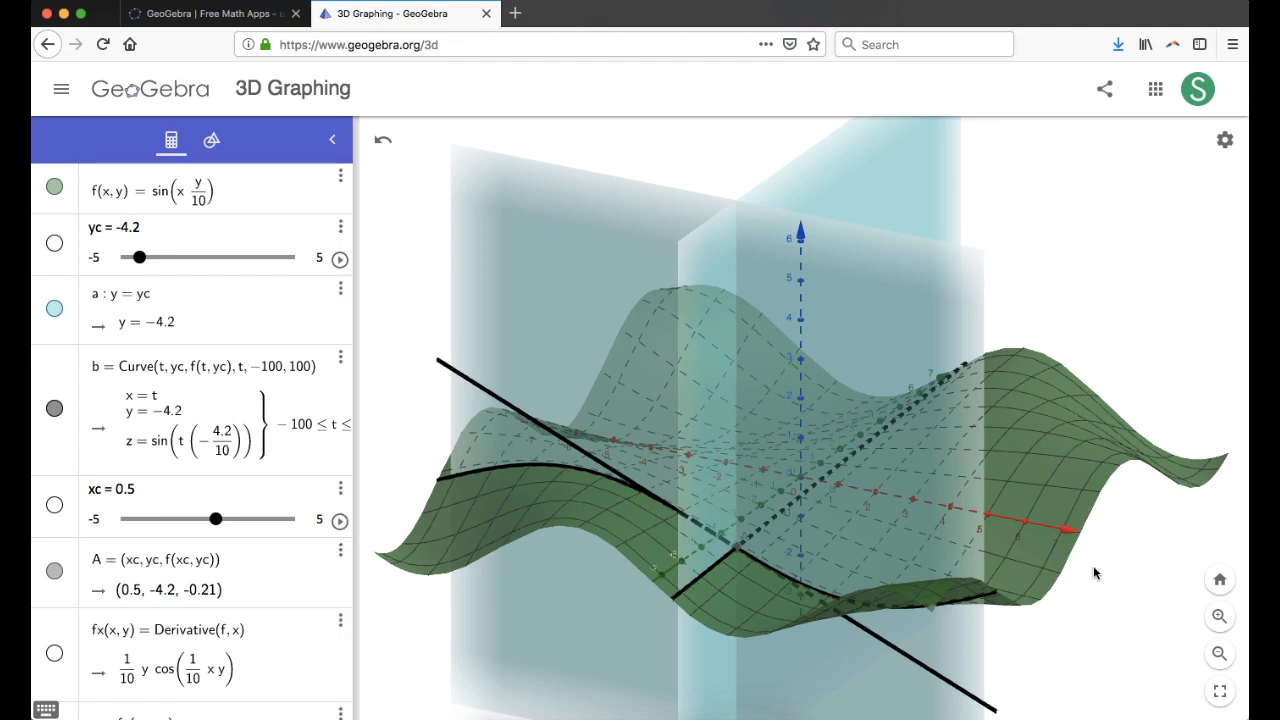
# Step: Set the yc slider to 1.9 and inspect the trace curves and tangent lines on the sine surface
pyautogui.moveTo(1093, 566)
pyautogui.mouseDown()
pyautogui.moveTo(1052, 556)
pyautogui.moveTo(1040, 567)
pyautogui.moveTo(1100, 570)
pyautogui.moveTo(1098, 559)
pyautogui.mouseUp()
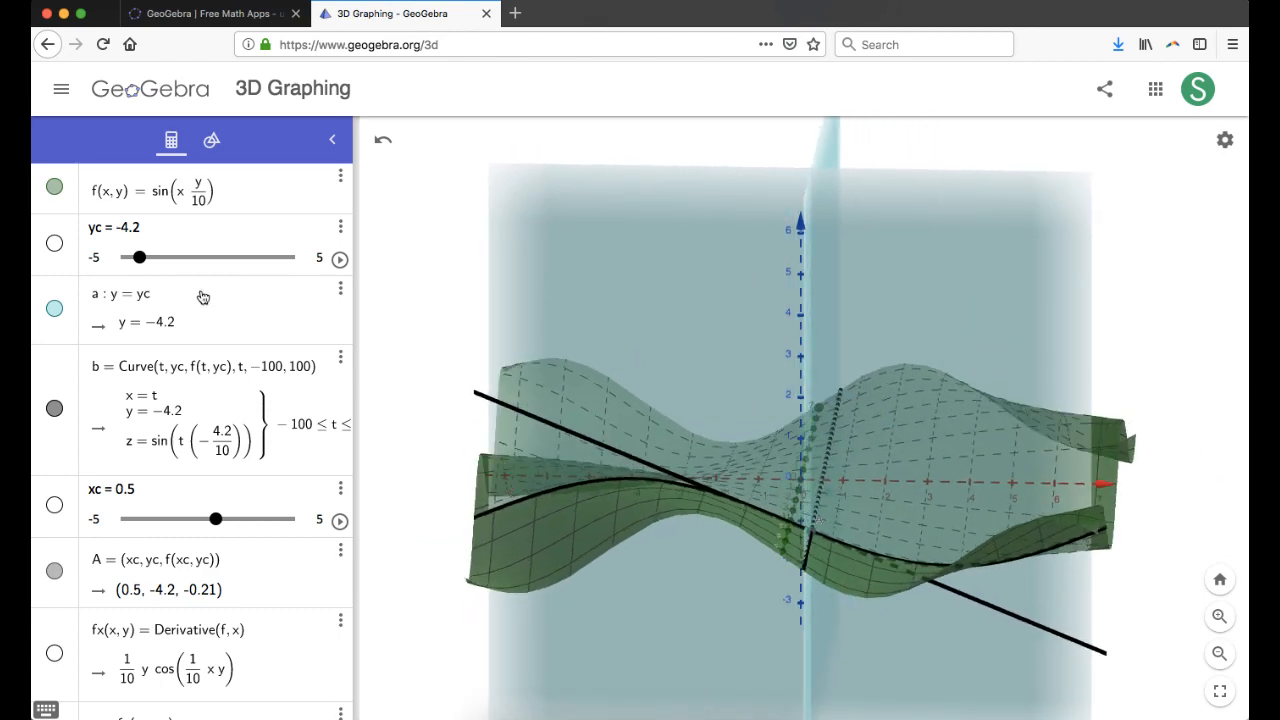
pyautogui.moveTo(139, 257); pyautogui.dragTo(240, 286)
pyautogui.moveTo(948, 598); pyautogui.dragTo(920, 601)
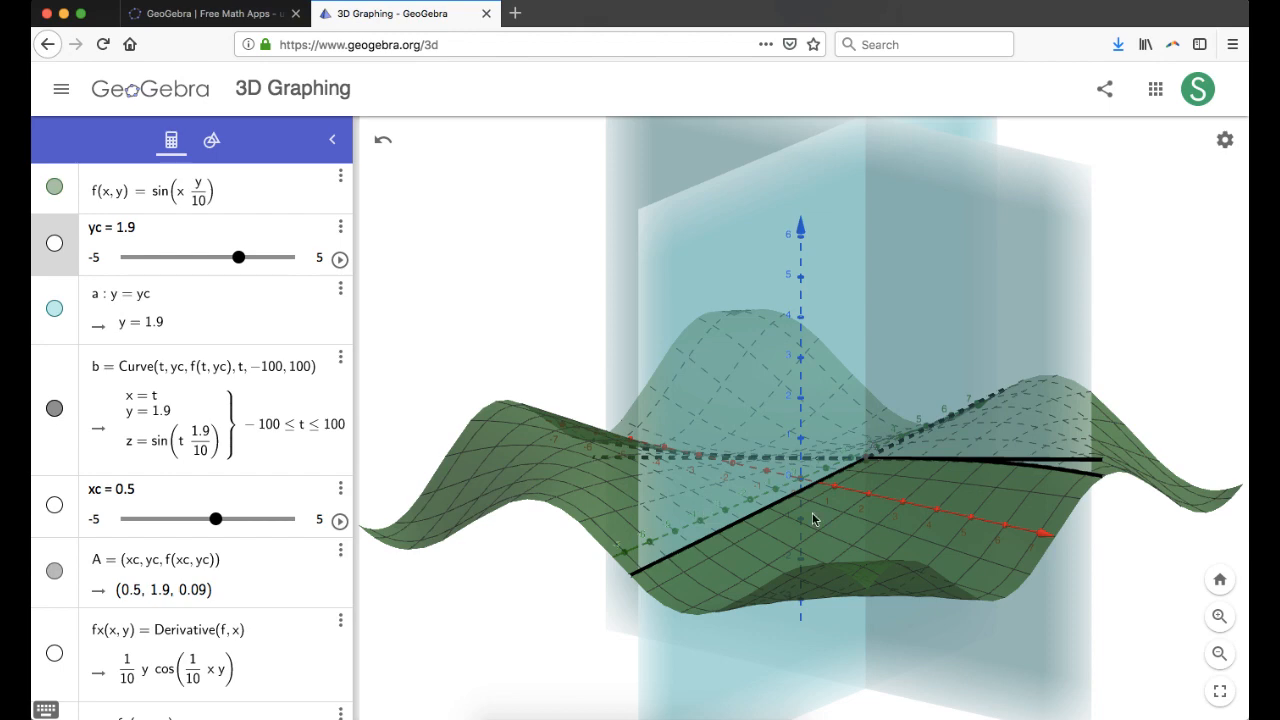
pyautogui.moveTo(665, 537)
pyautogui.mouseDown()
pyautogui.moveTo(585, 538)
pyautogui.moveTo(650, 531)
pyautogui.mouseUp()
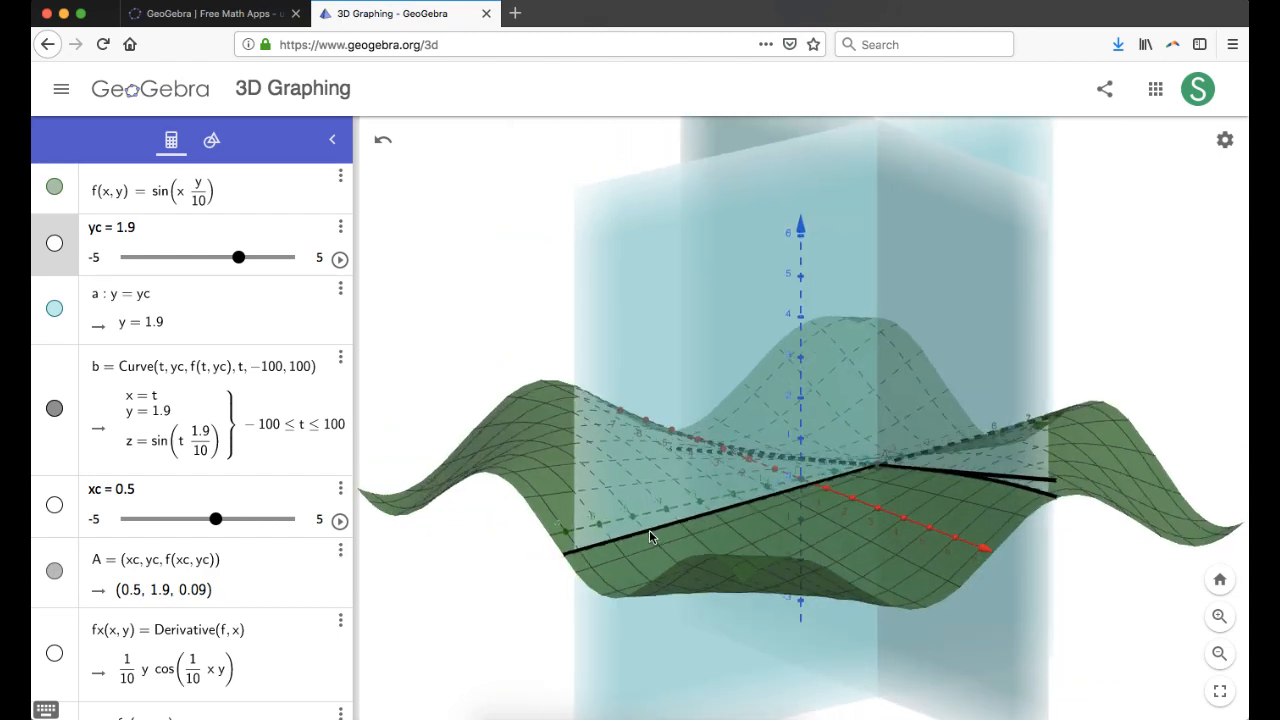